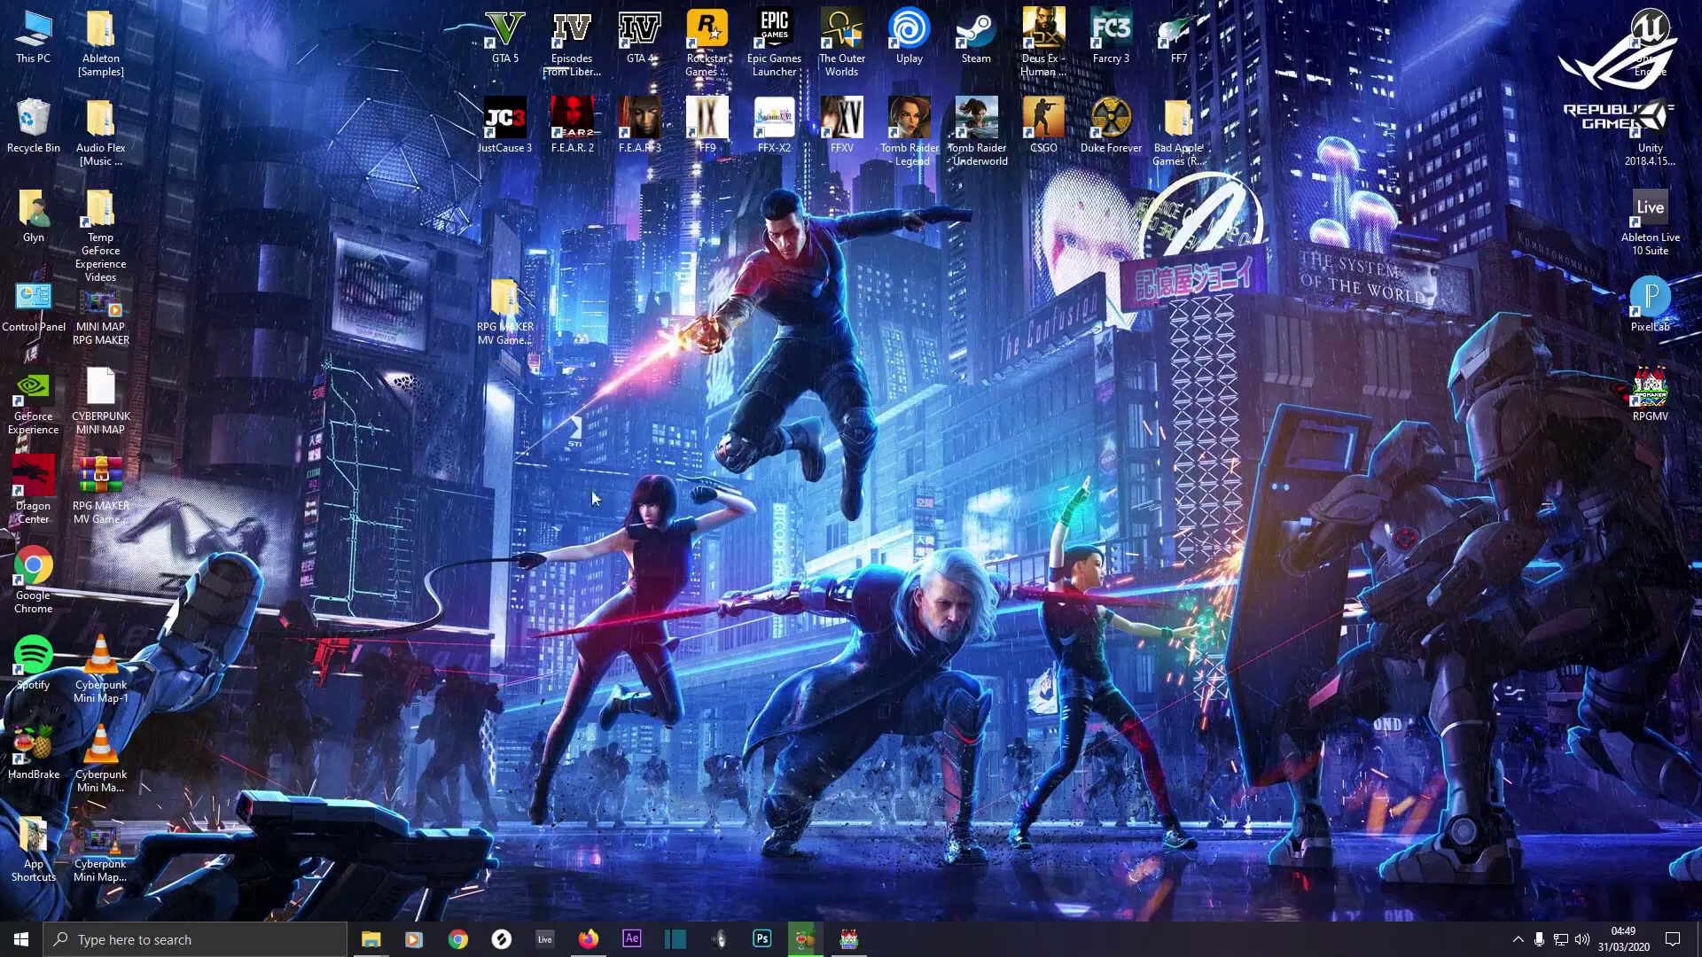
Copy the editor and lights folders from the extracted RPG MAKER MV Game-Time Plugin folder, and close that window
click(100, 483)
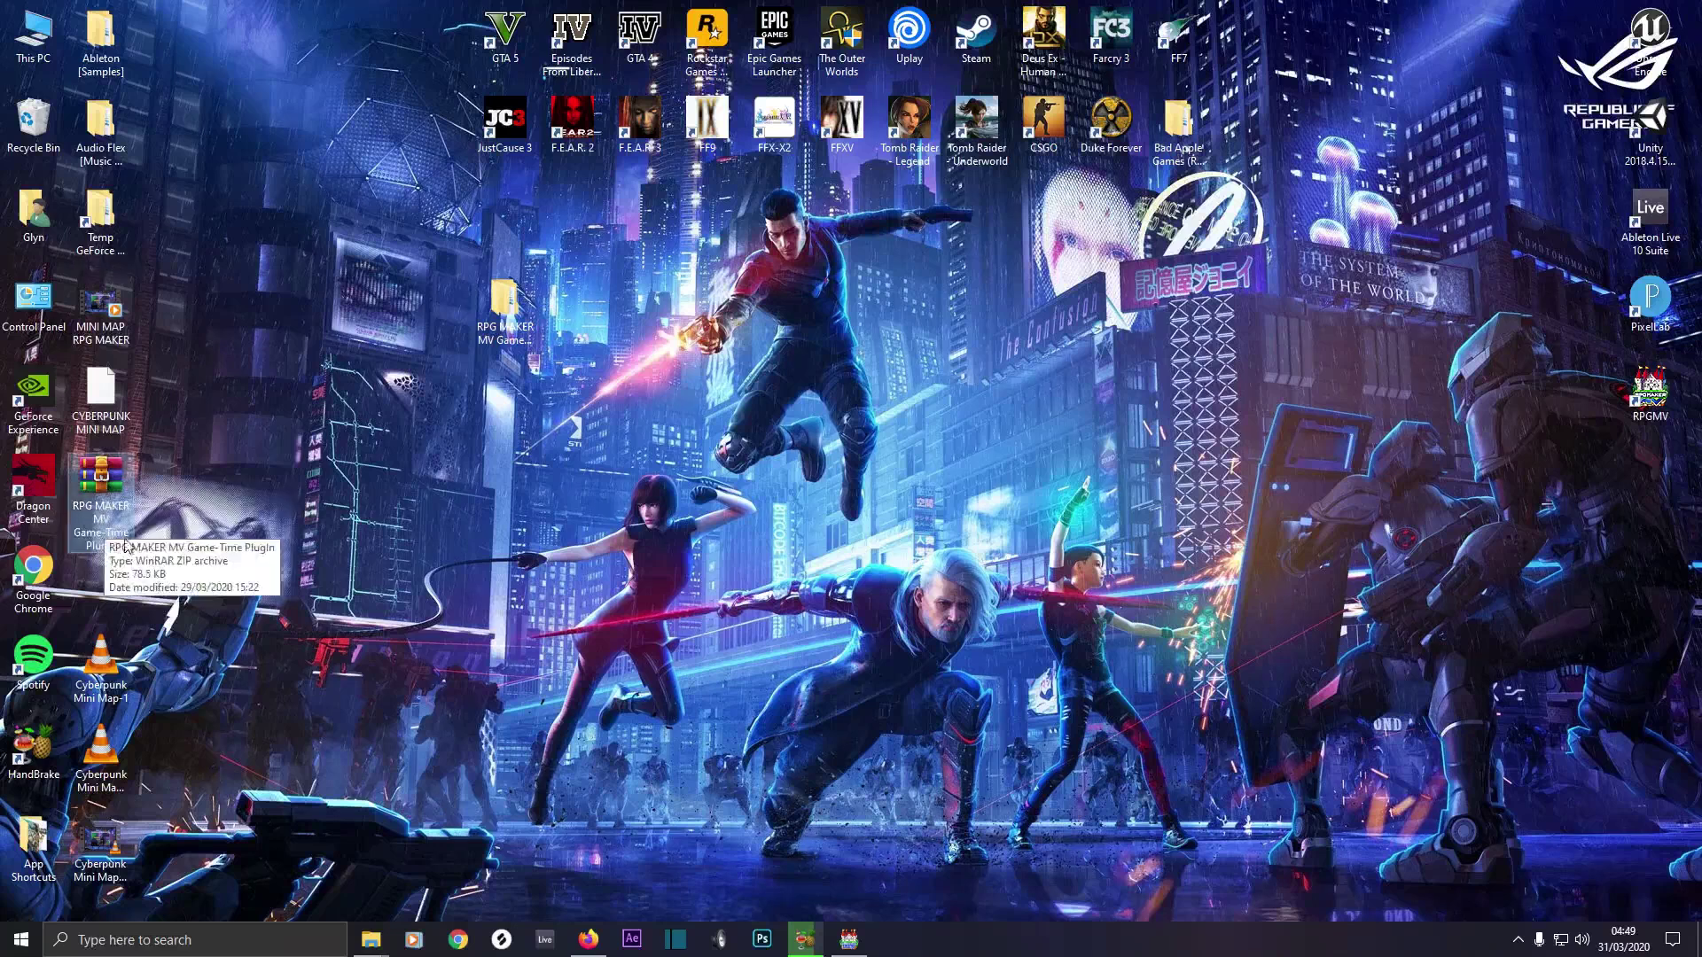
double_click(503, 297)
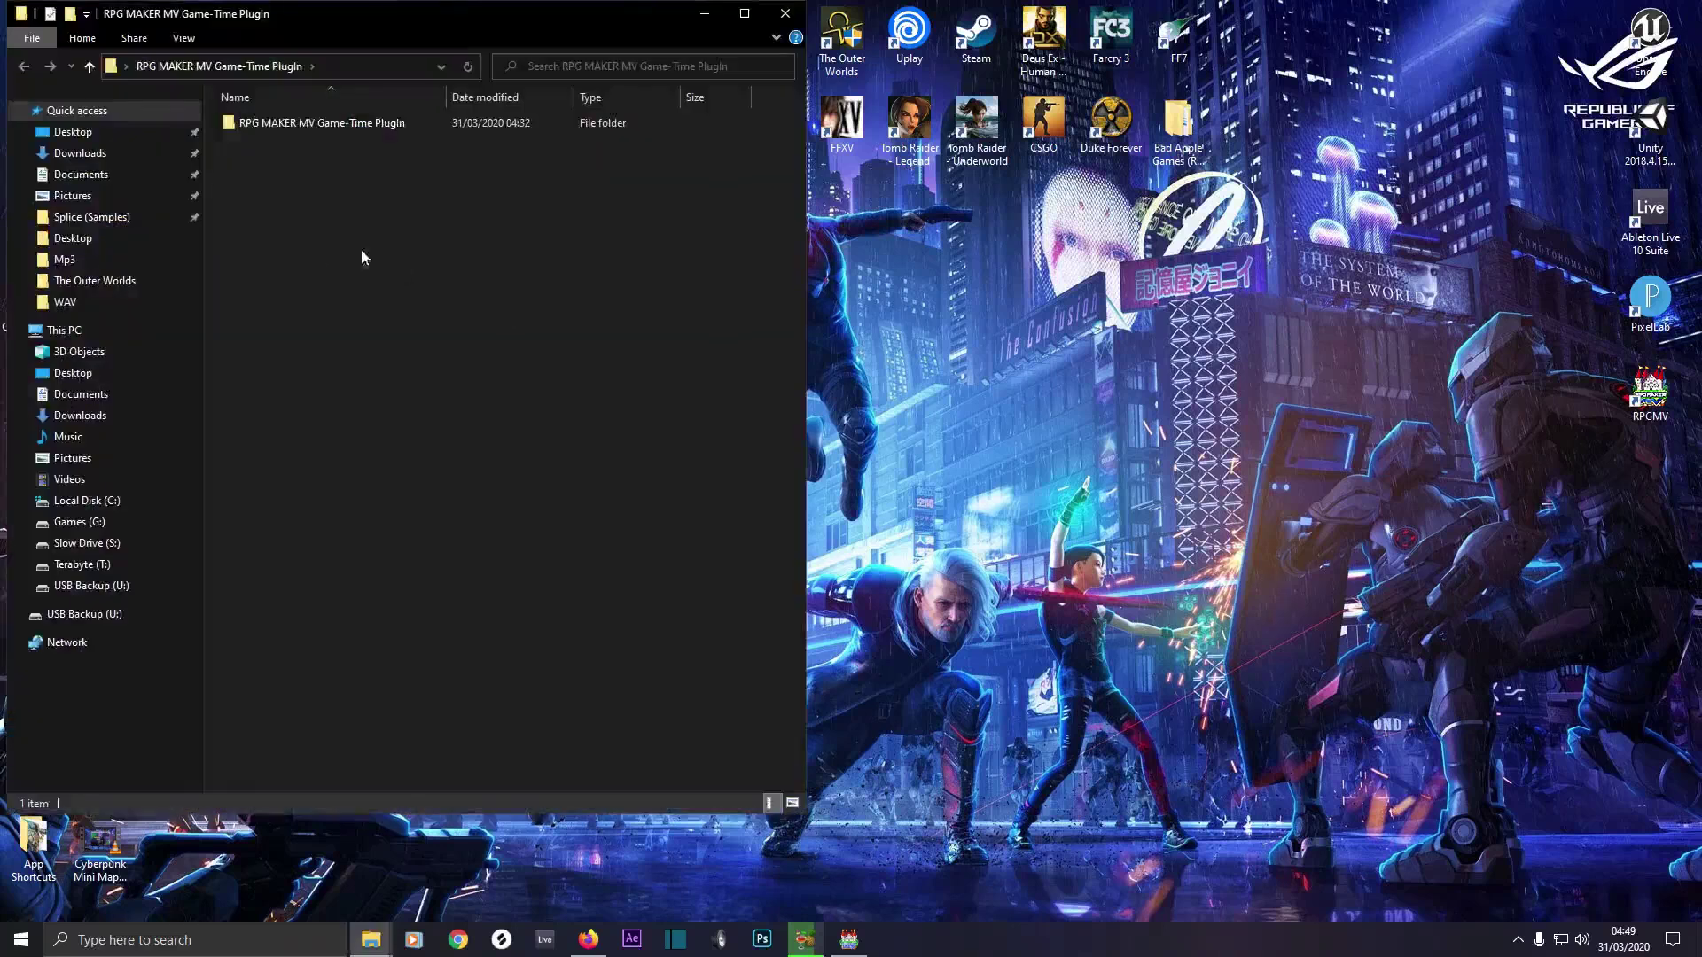
double_click(301, 124)
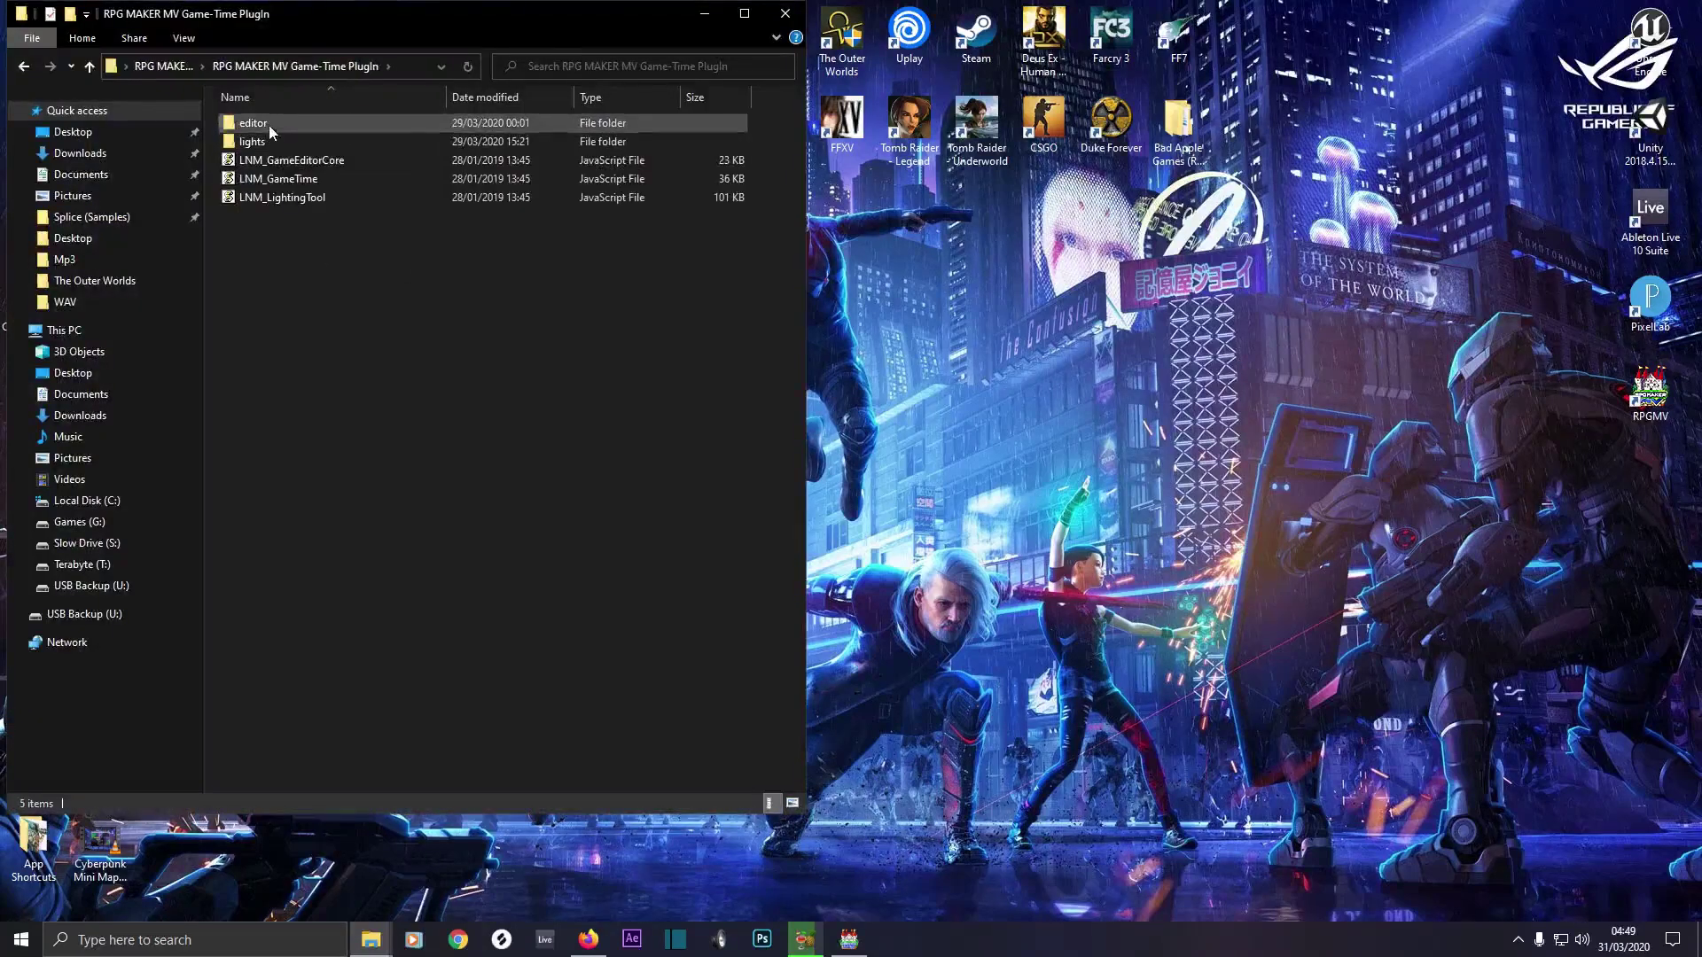
click(268, 125)
ctrl+click(266, 142)
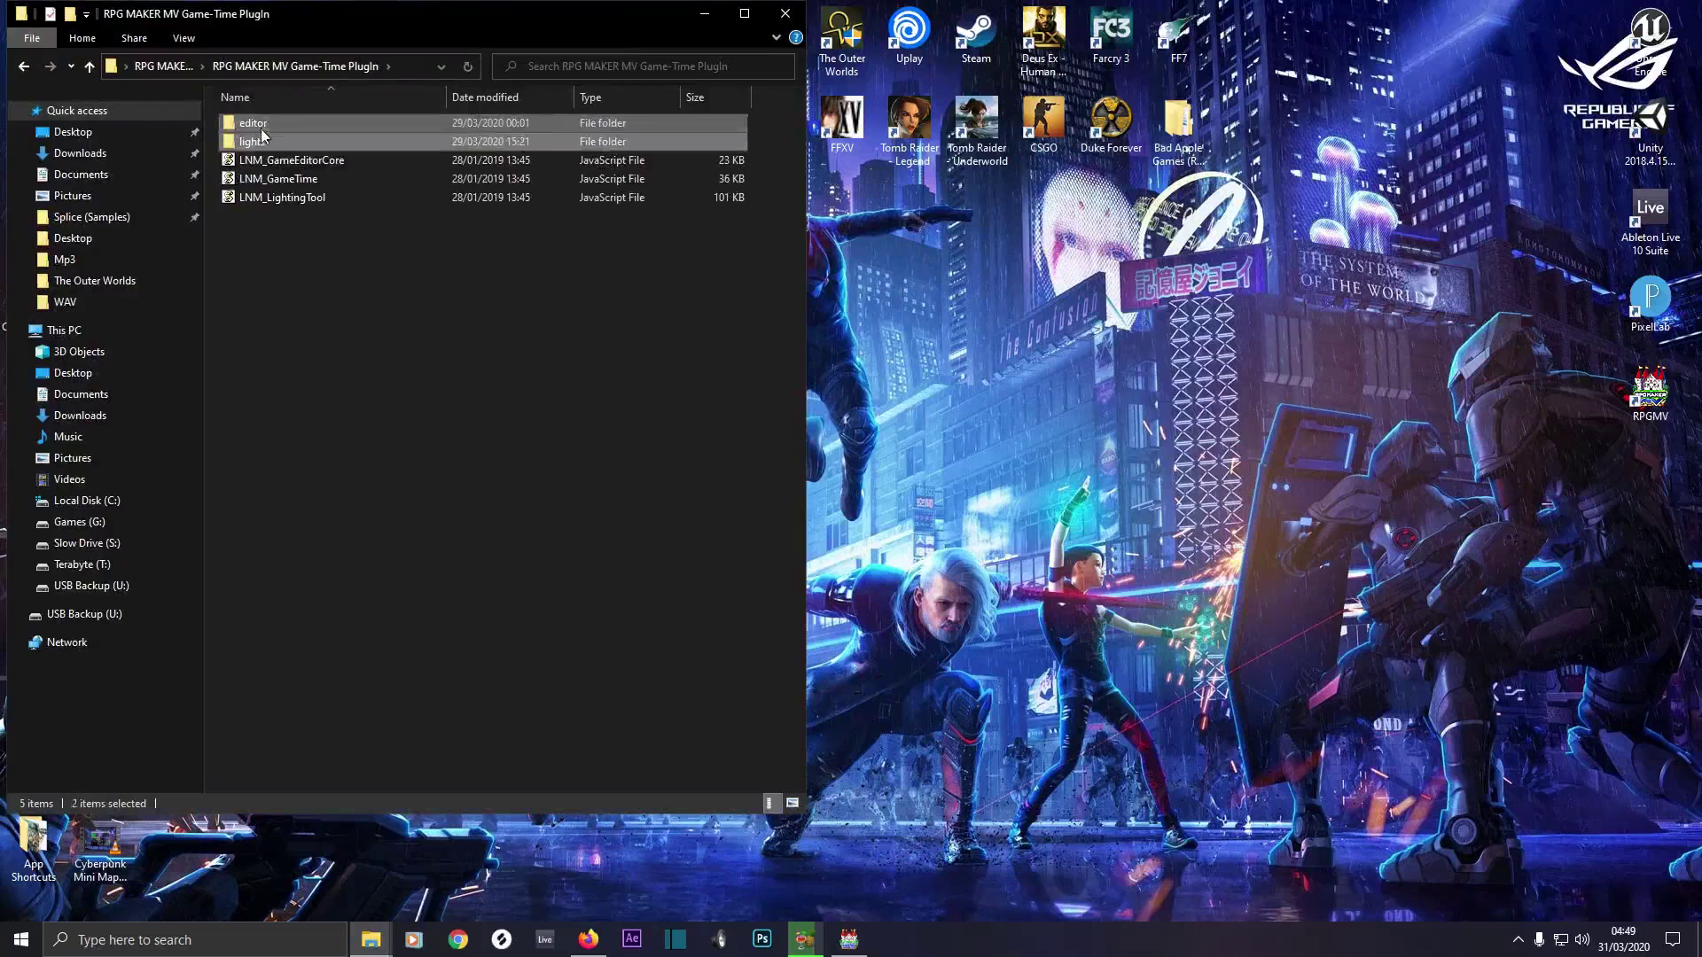
right_click(262, 133)
click(307, 454)
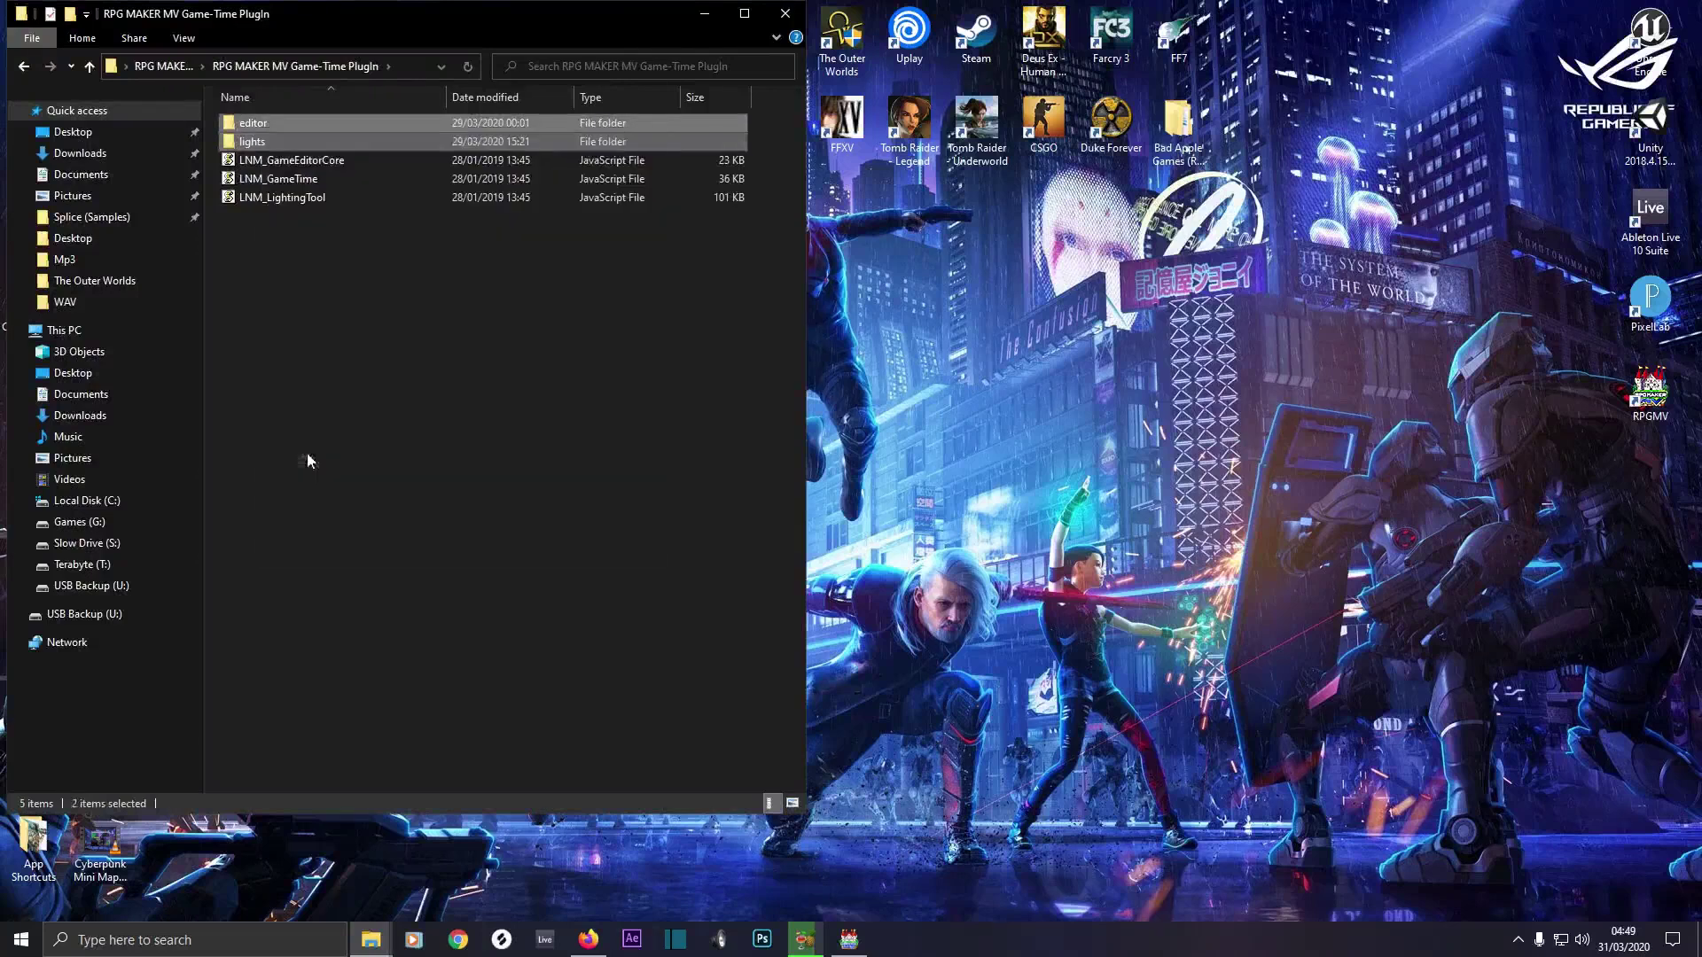
click(372, 943)
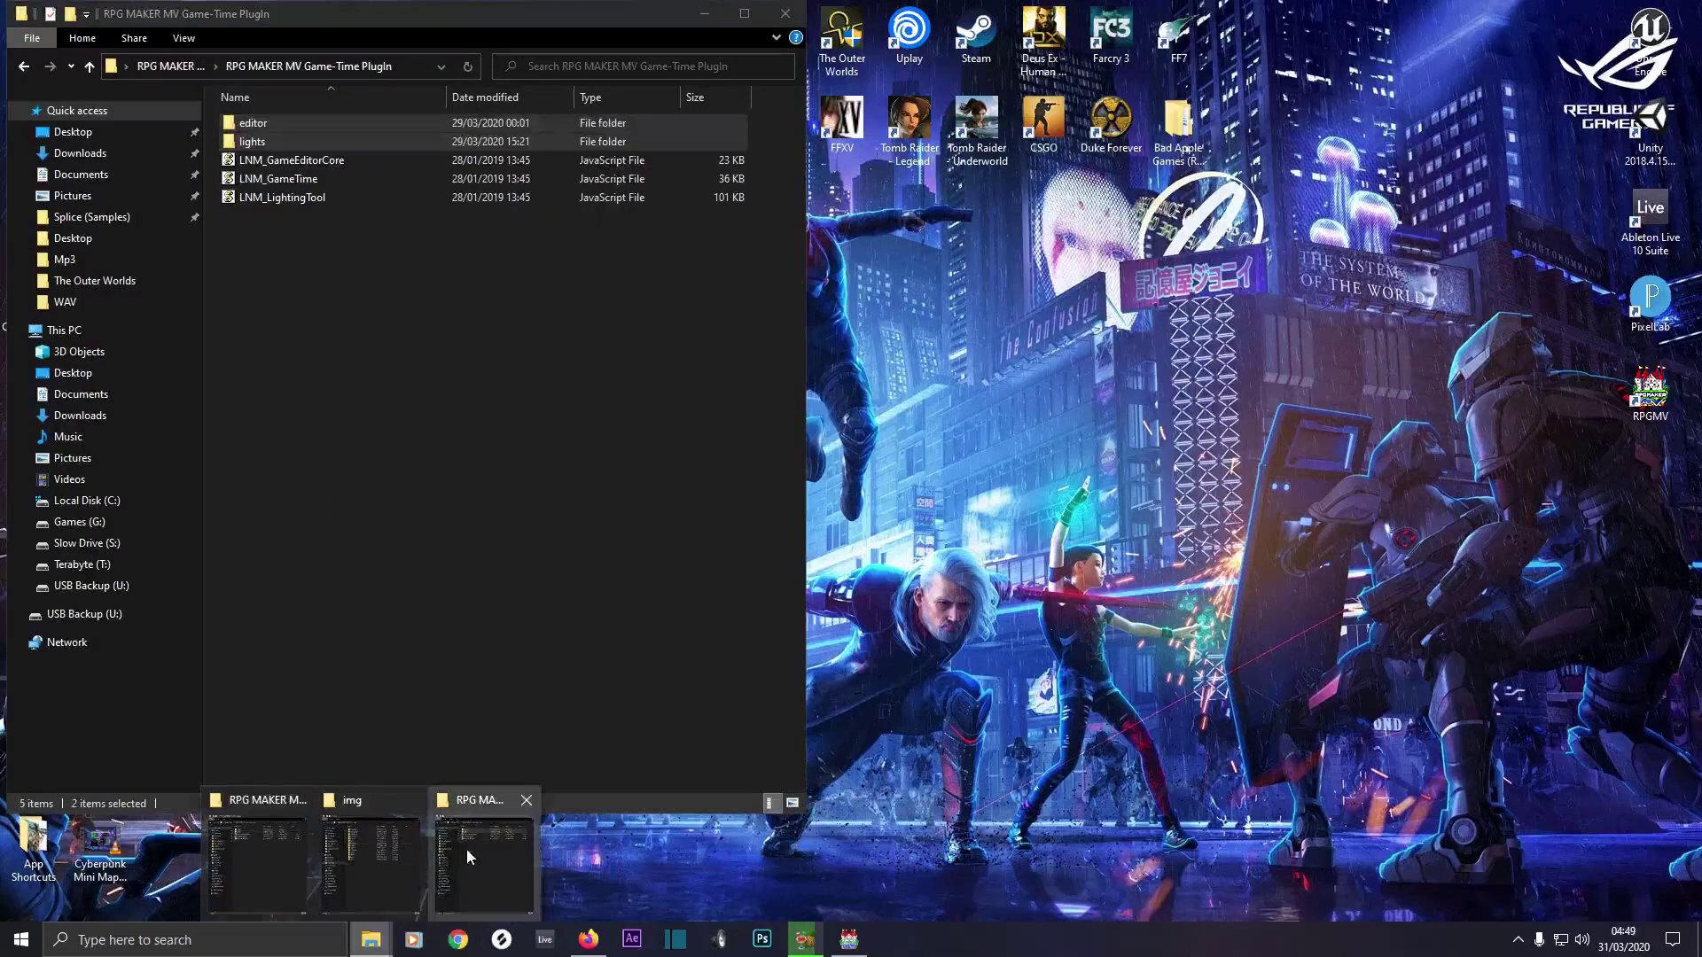
click(534, 805)
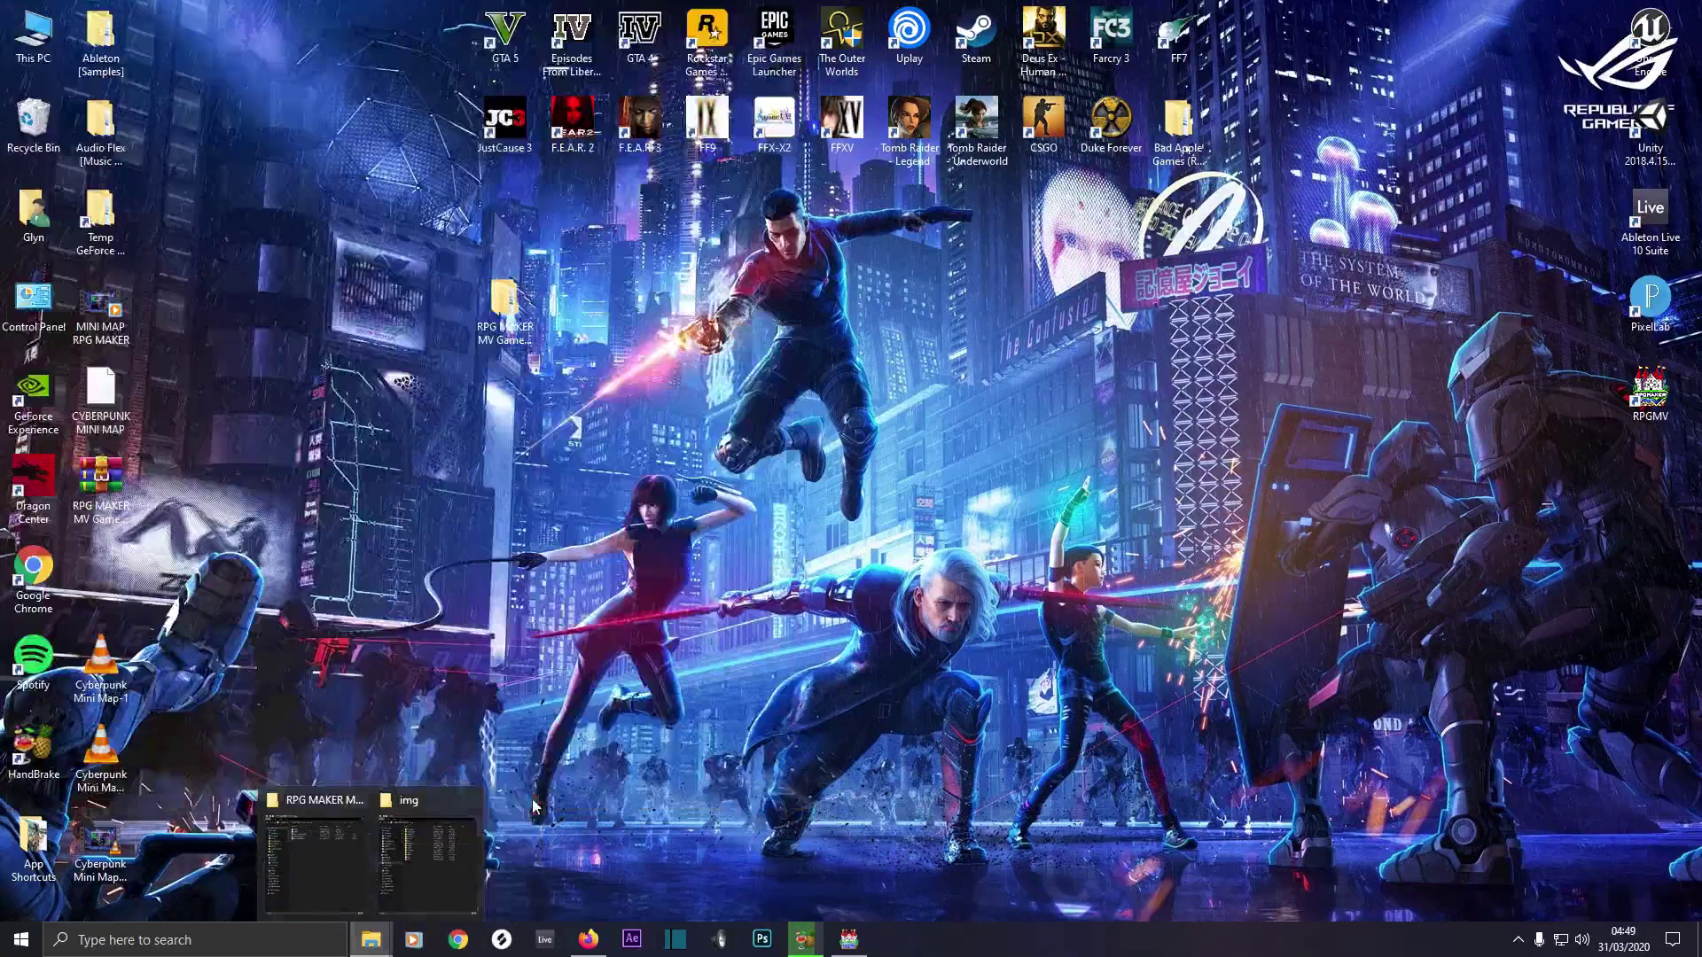
Paste the copied folders into the img folder of the RPG MAKER TUTORIALS project and check the contents of both
click(438, 821)
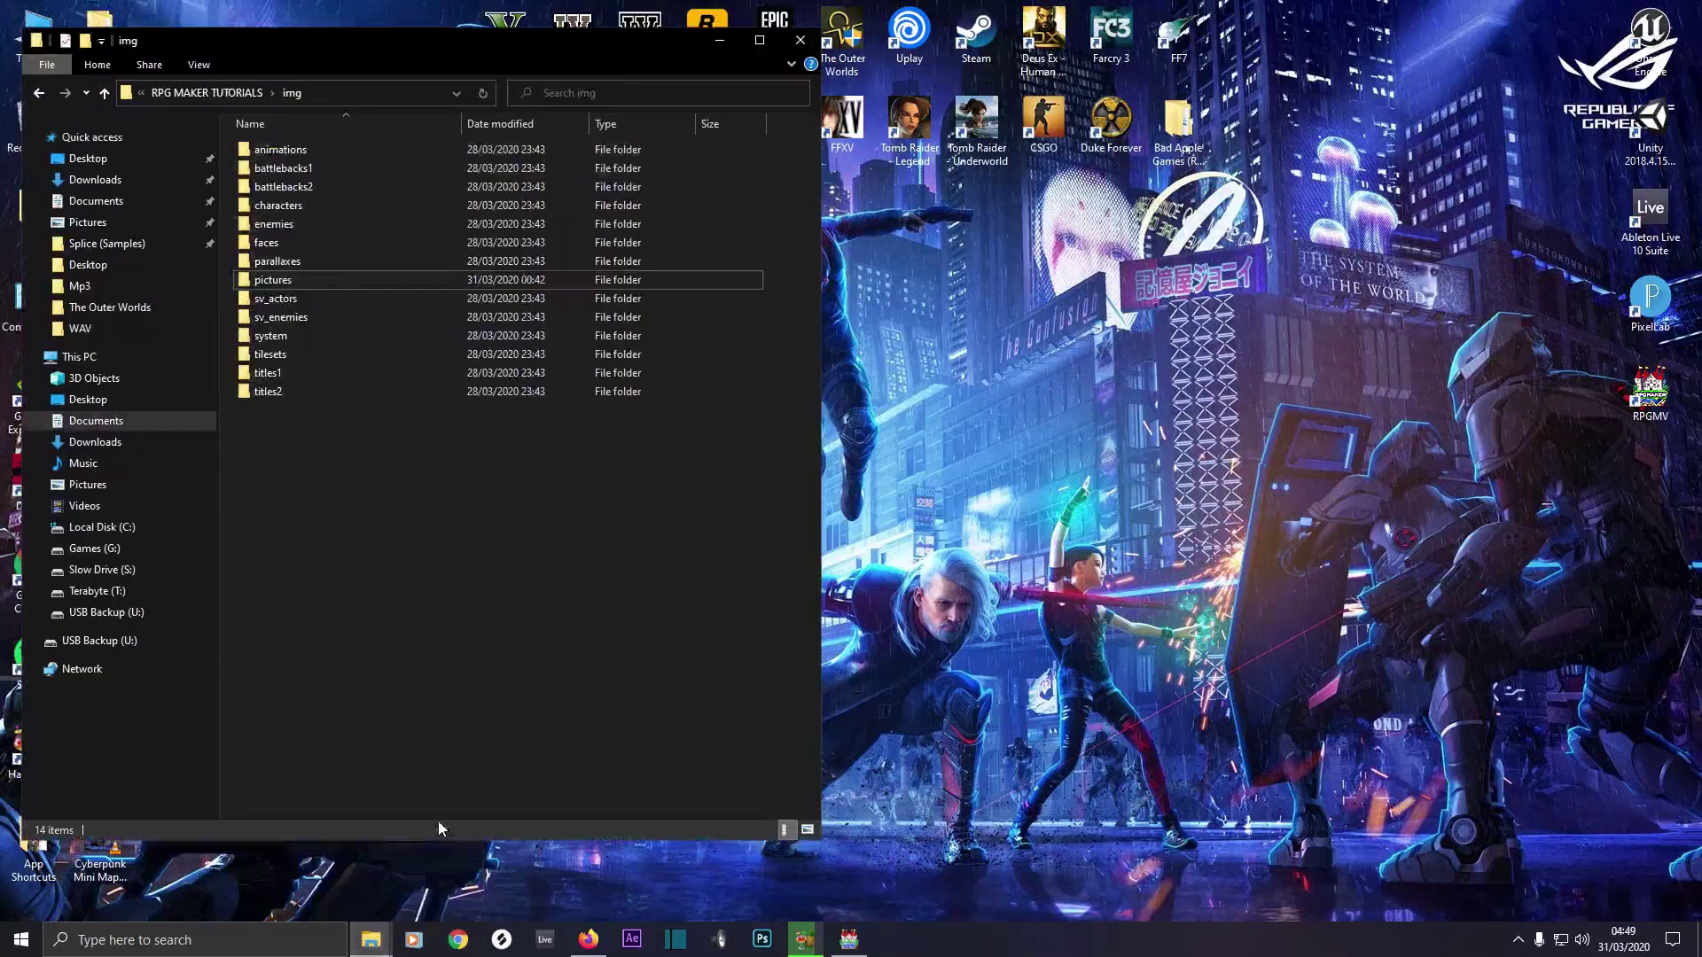
click(103, 94)
click(103, 94)
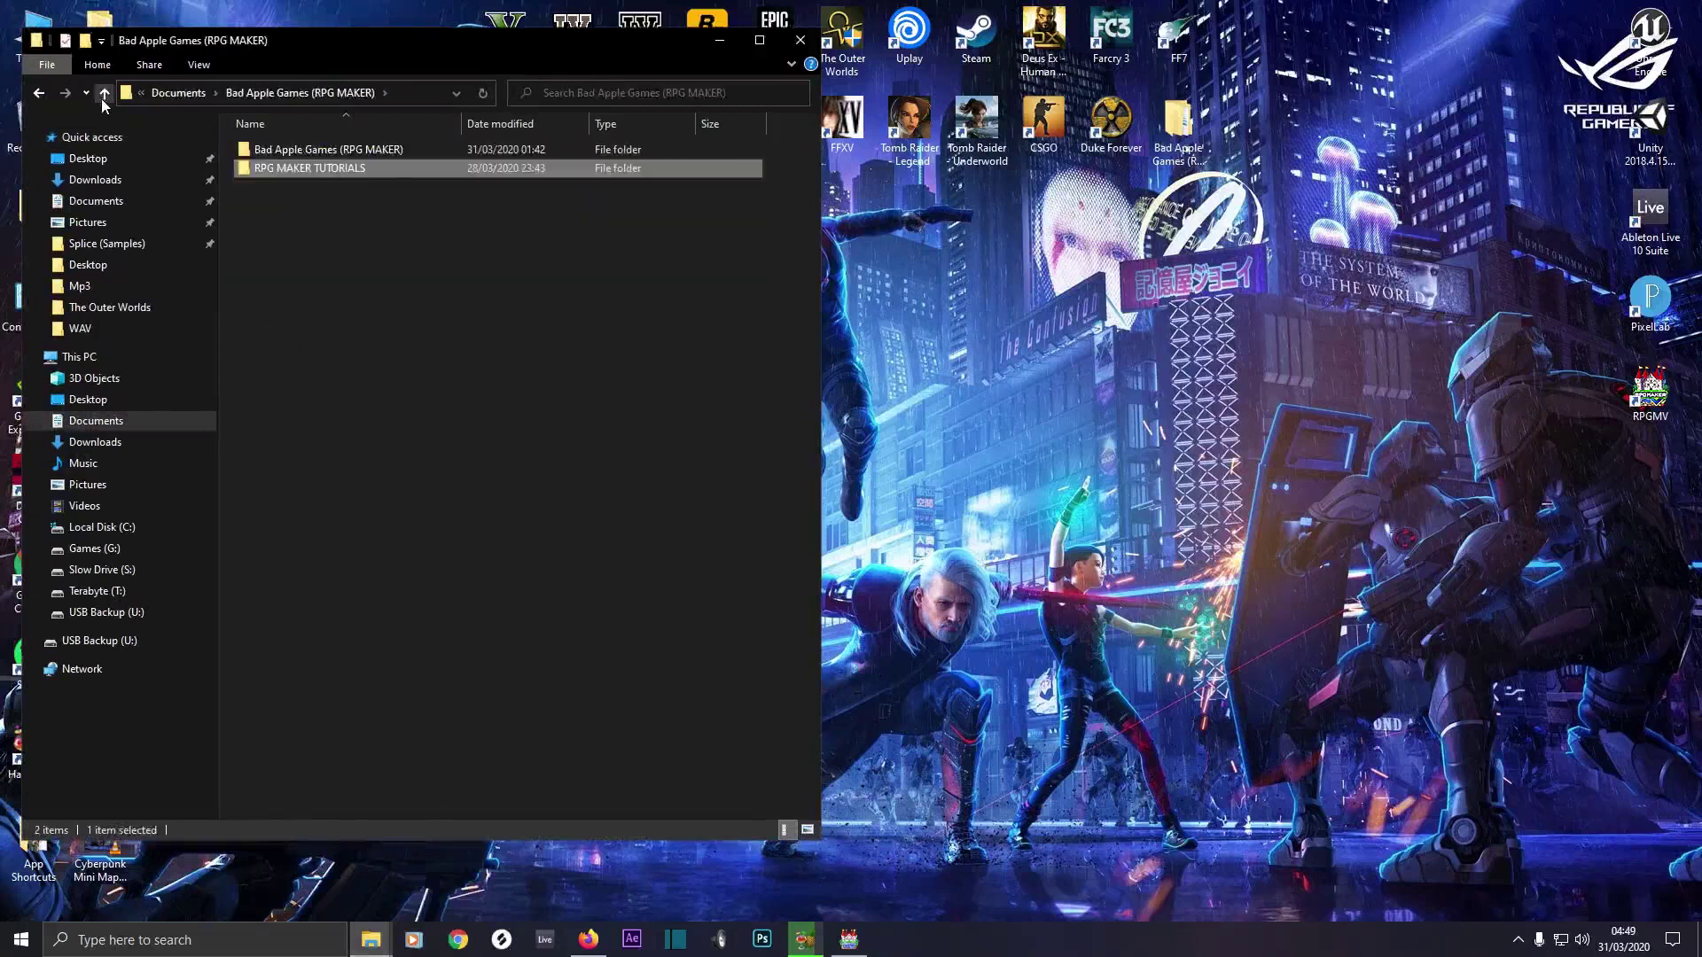
double_click(287, 171)
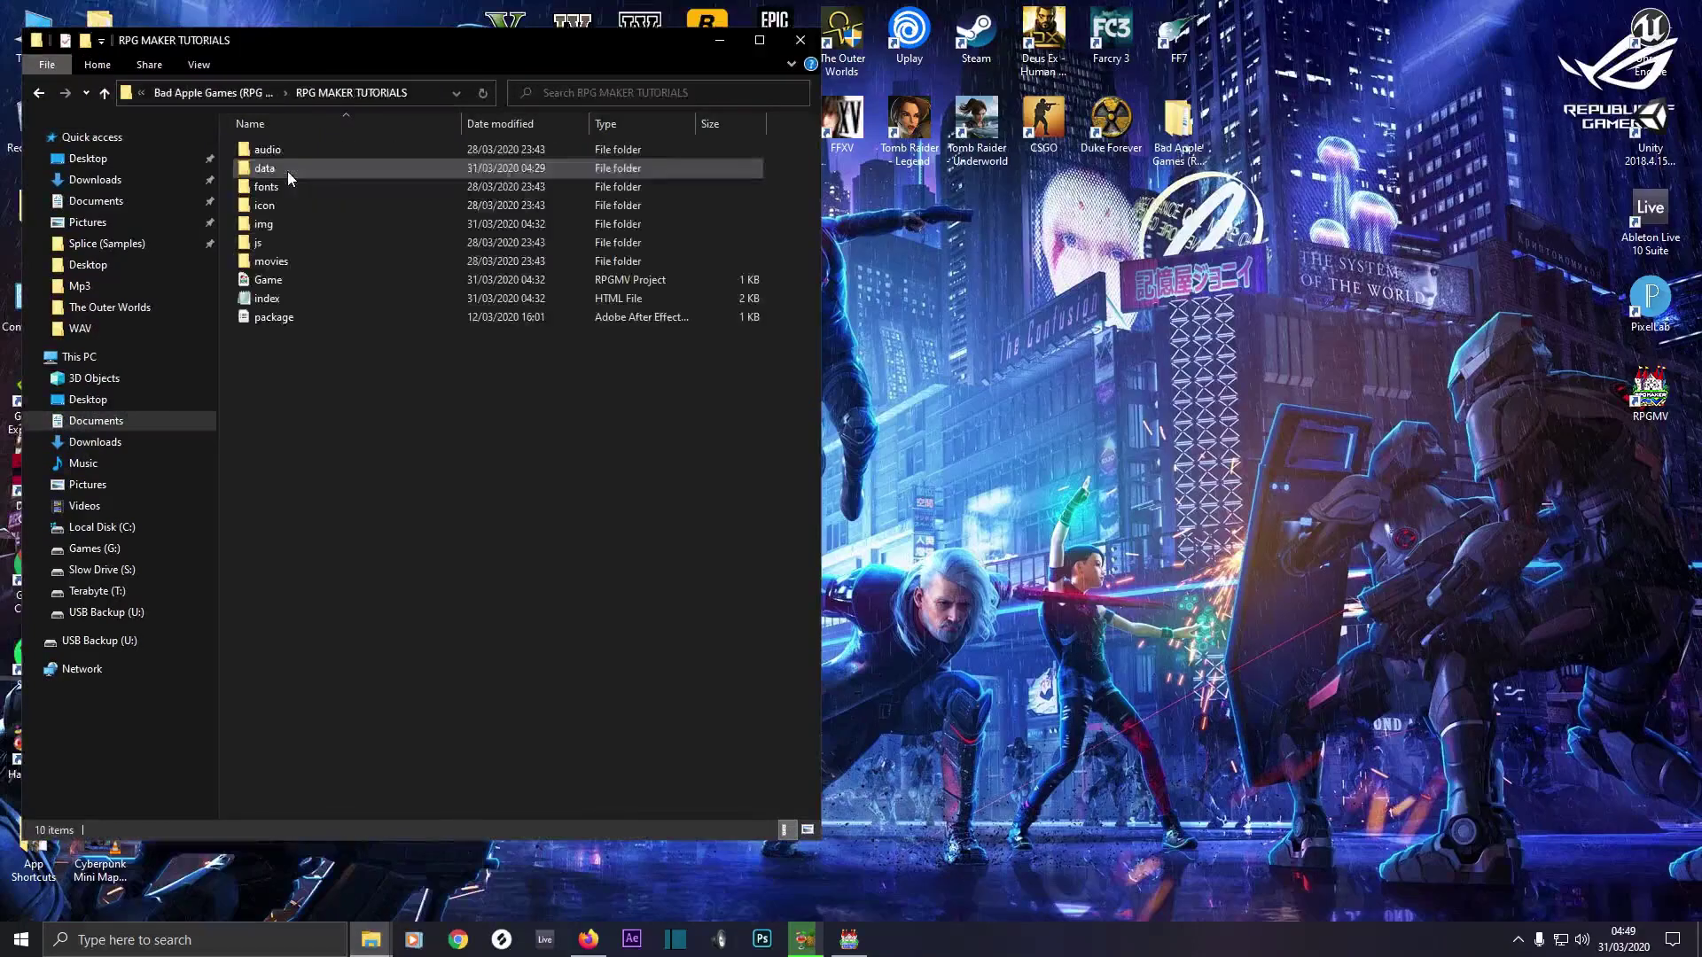
double_click(270, 226)
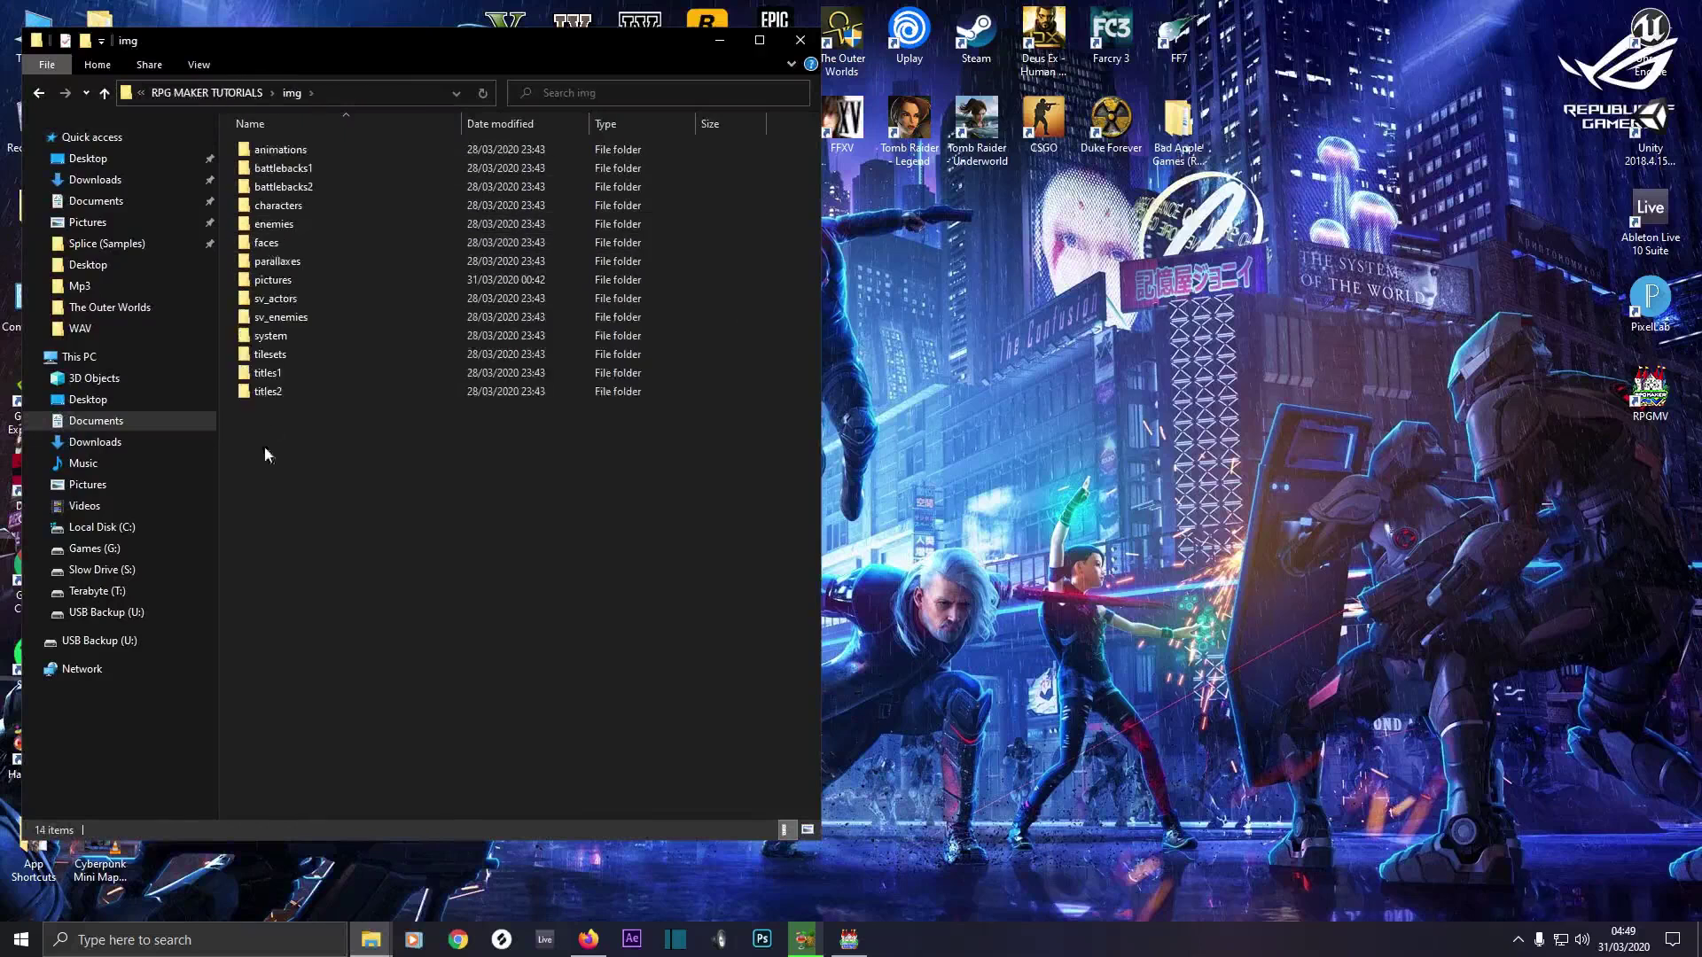
right_click(264, 476)
click(316, 602)
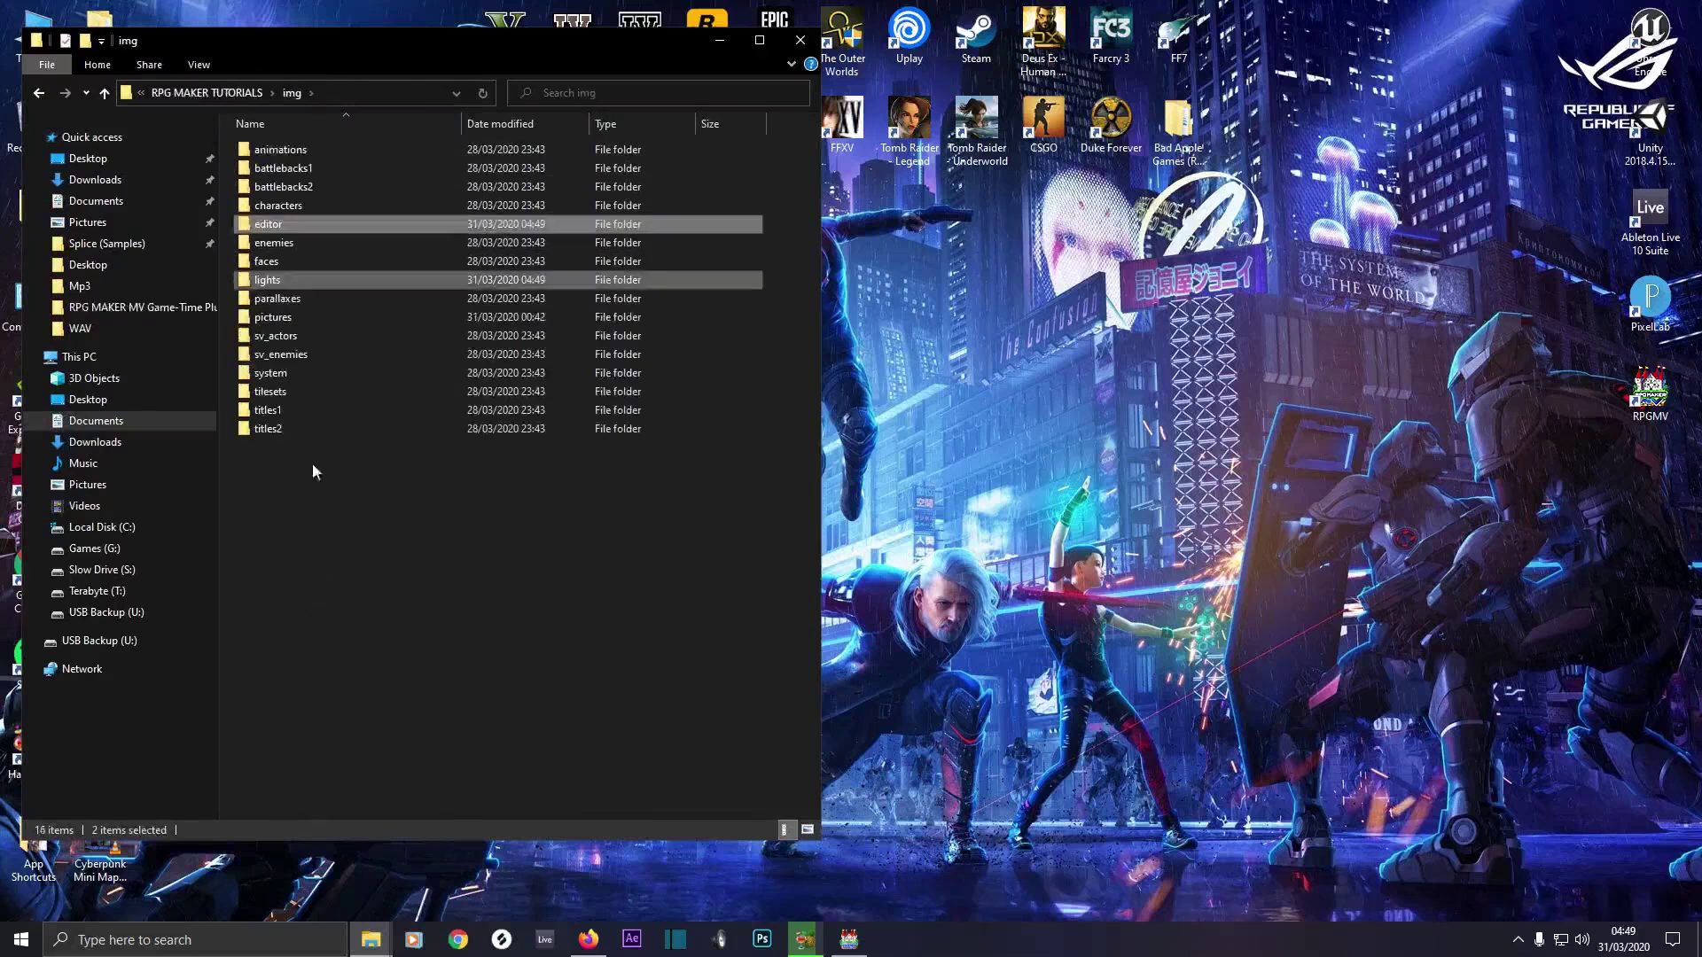
double_click(275, 226)
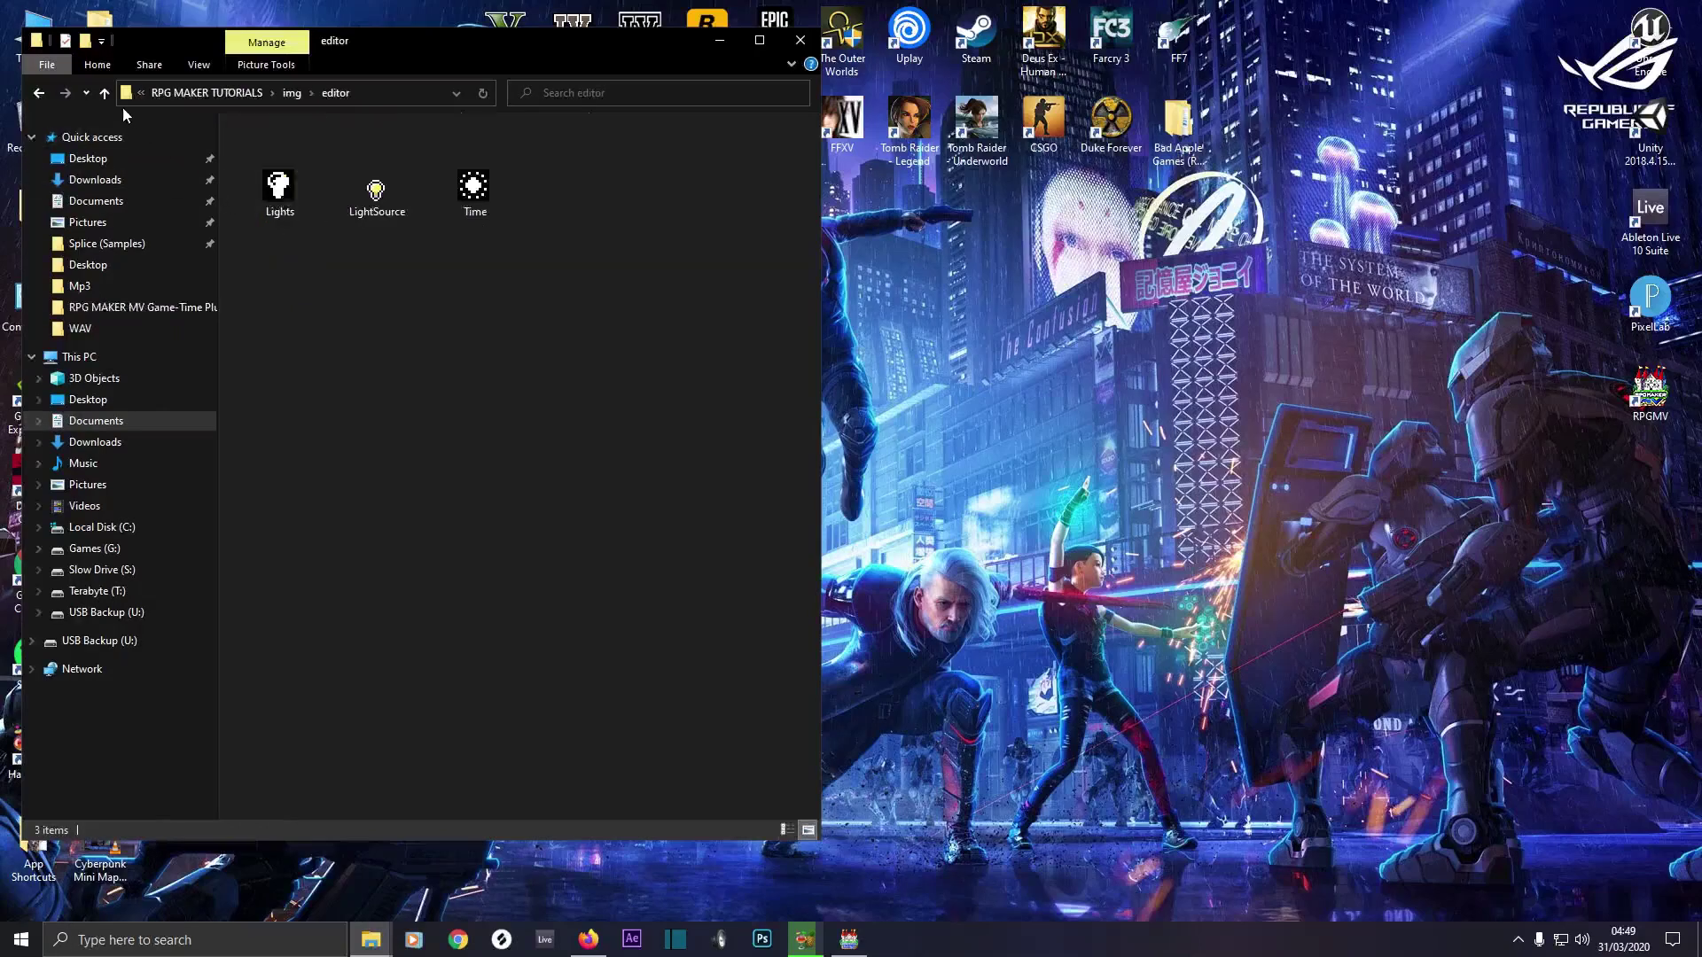
click(105, 93)
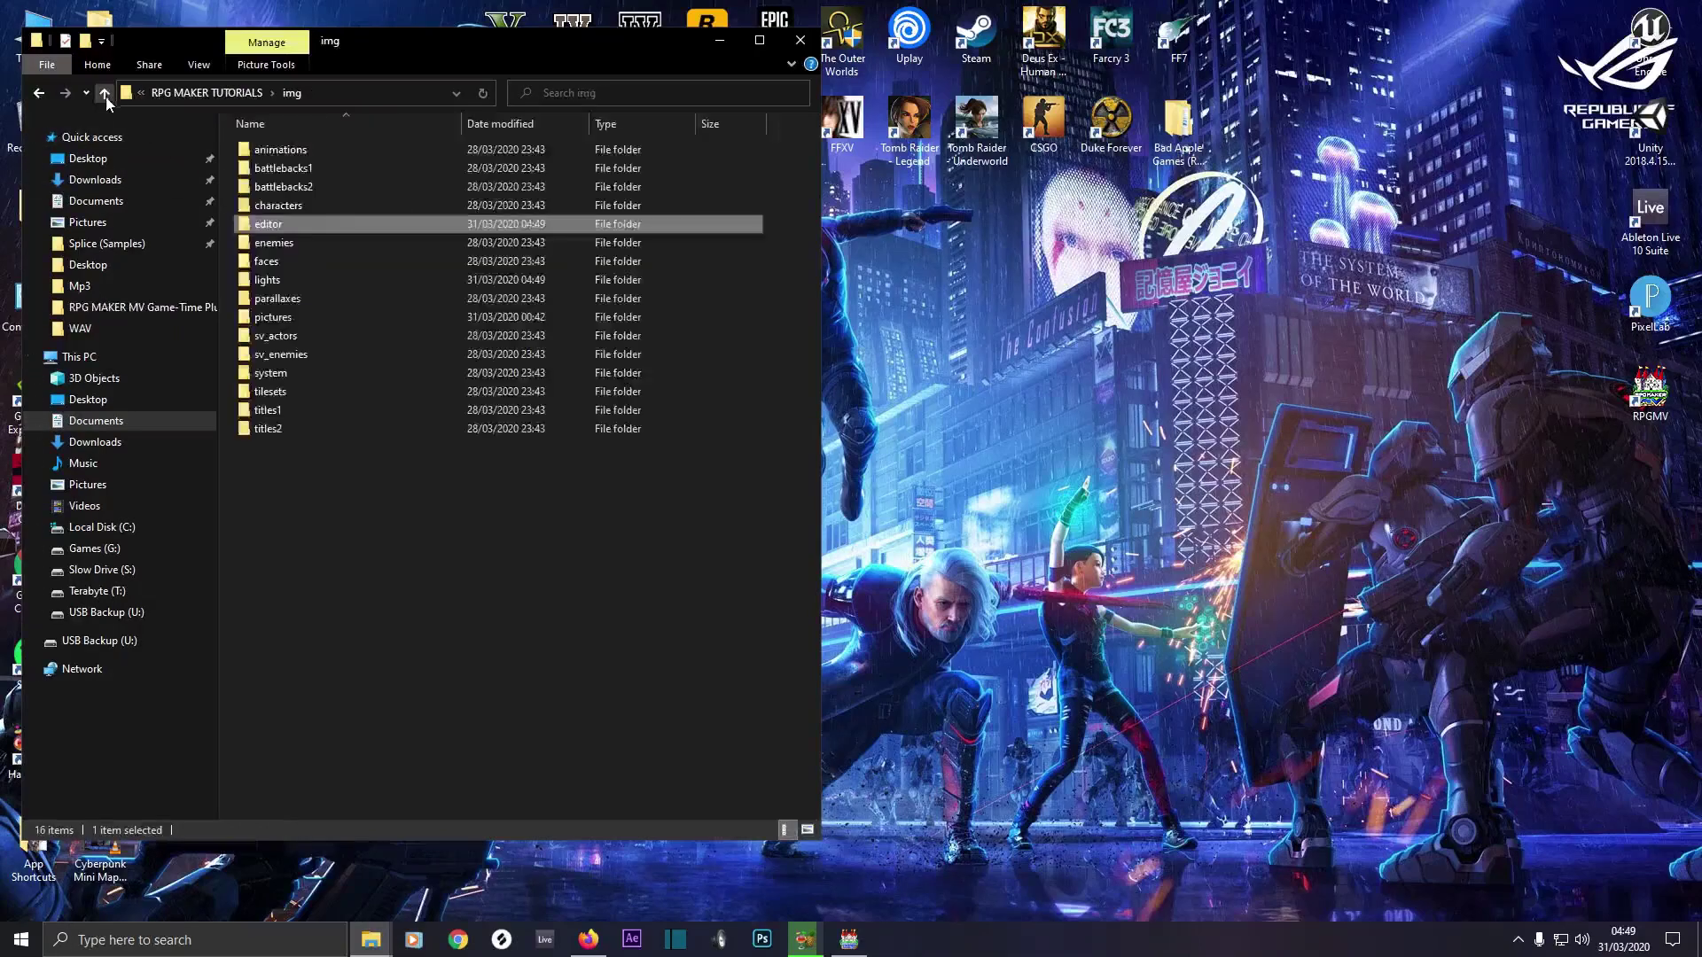
double_click(257, 281)
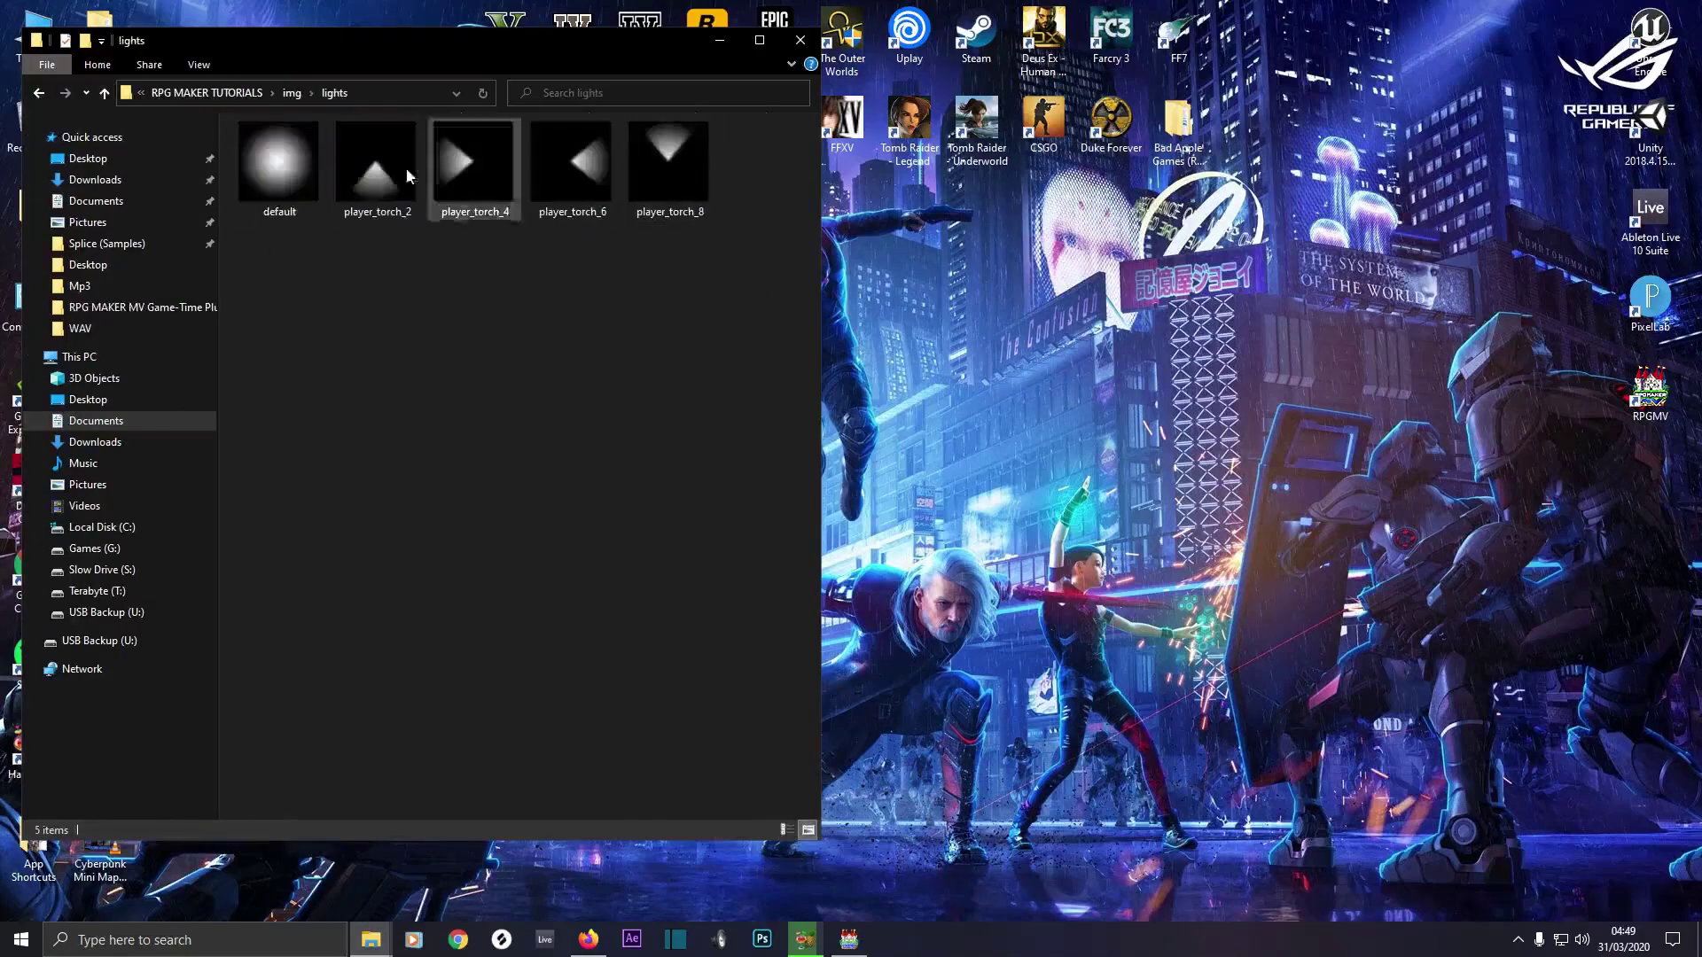
click(103, 95)
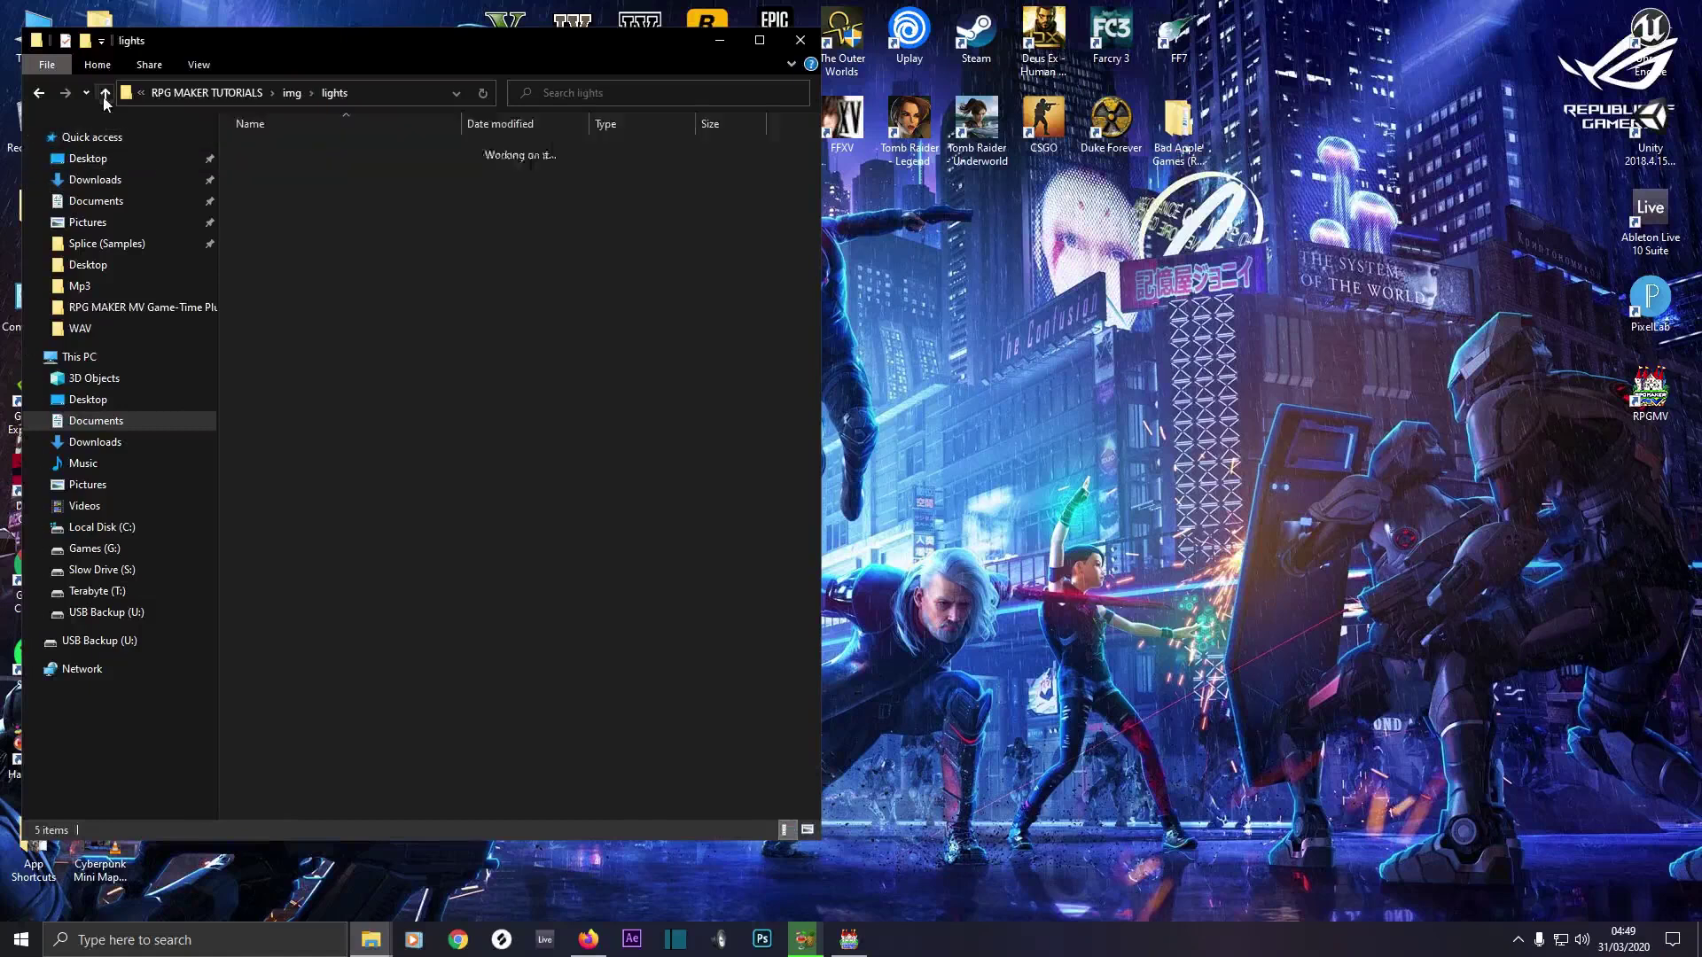
Copy LNM_GameEditorCore, LNM_GameTime and LNM_LightingTool from the Game-Time Plugin folder
click(104, 95)
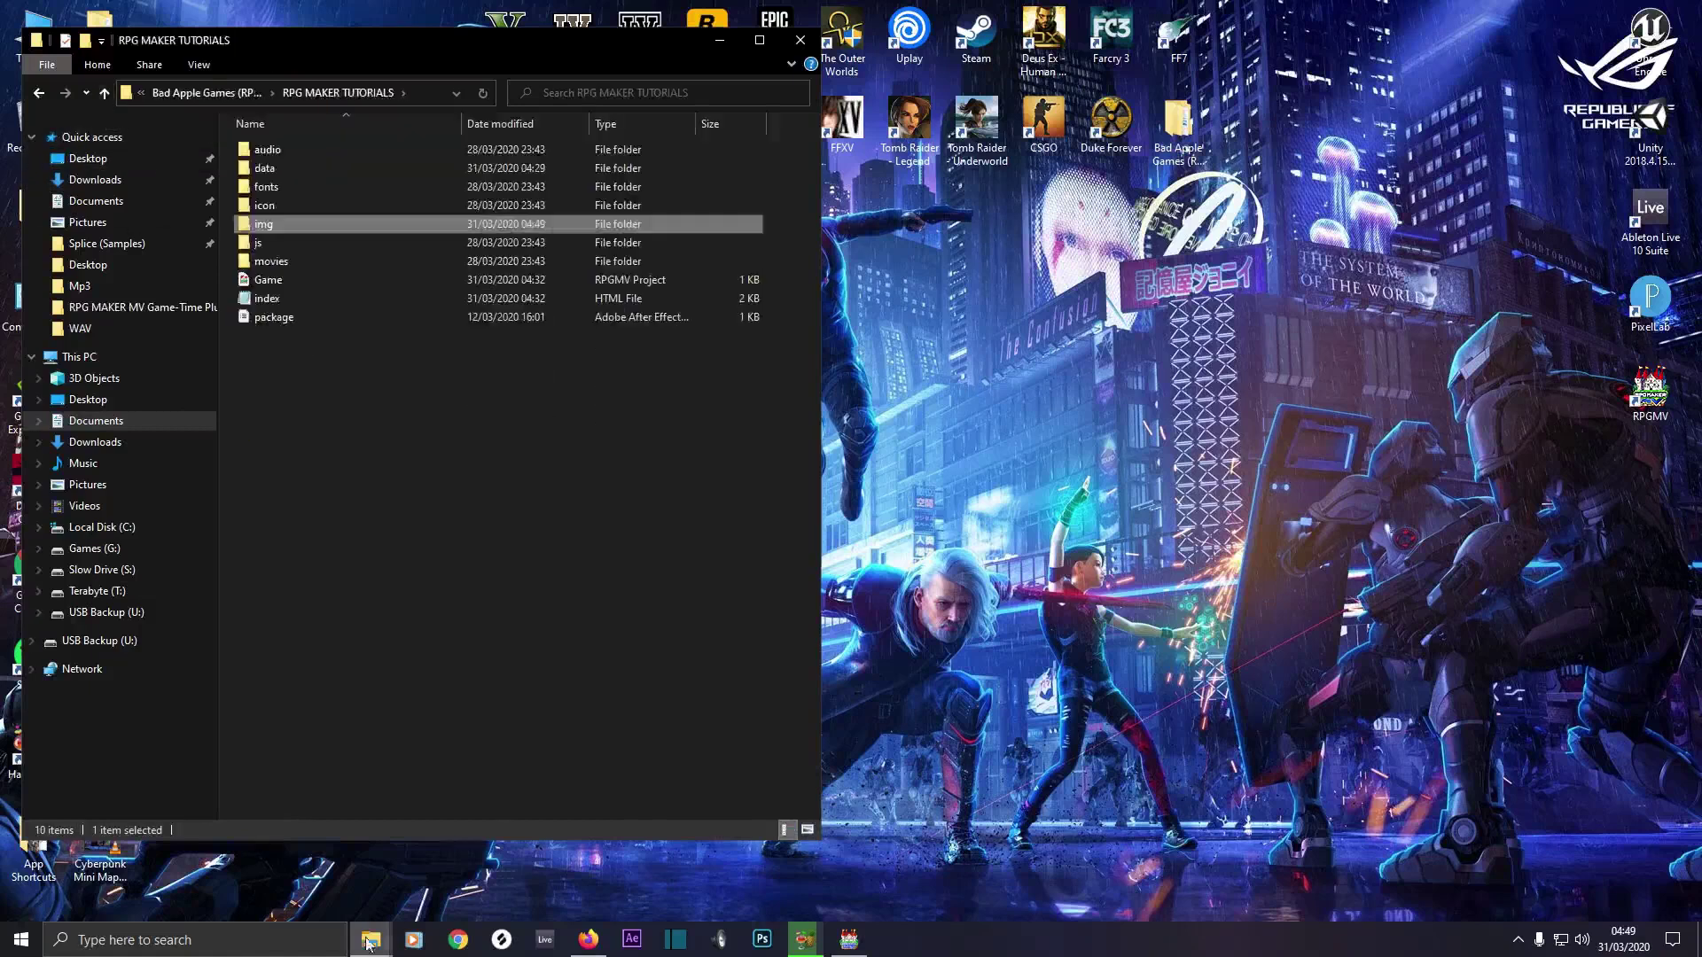
mouse_move(370, 937)
click(344, 865)
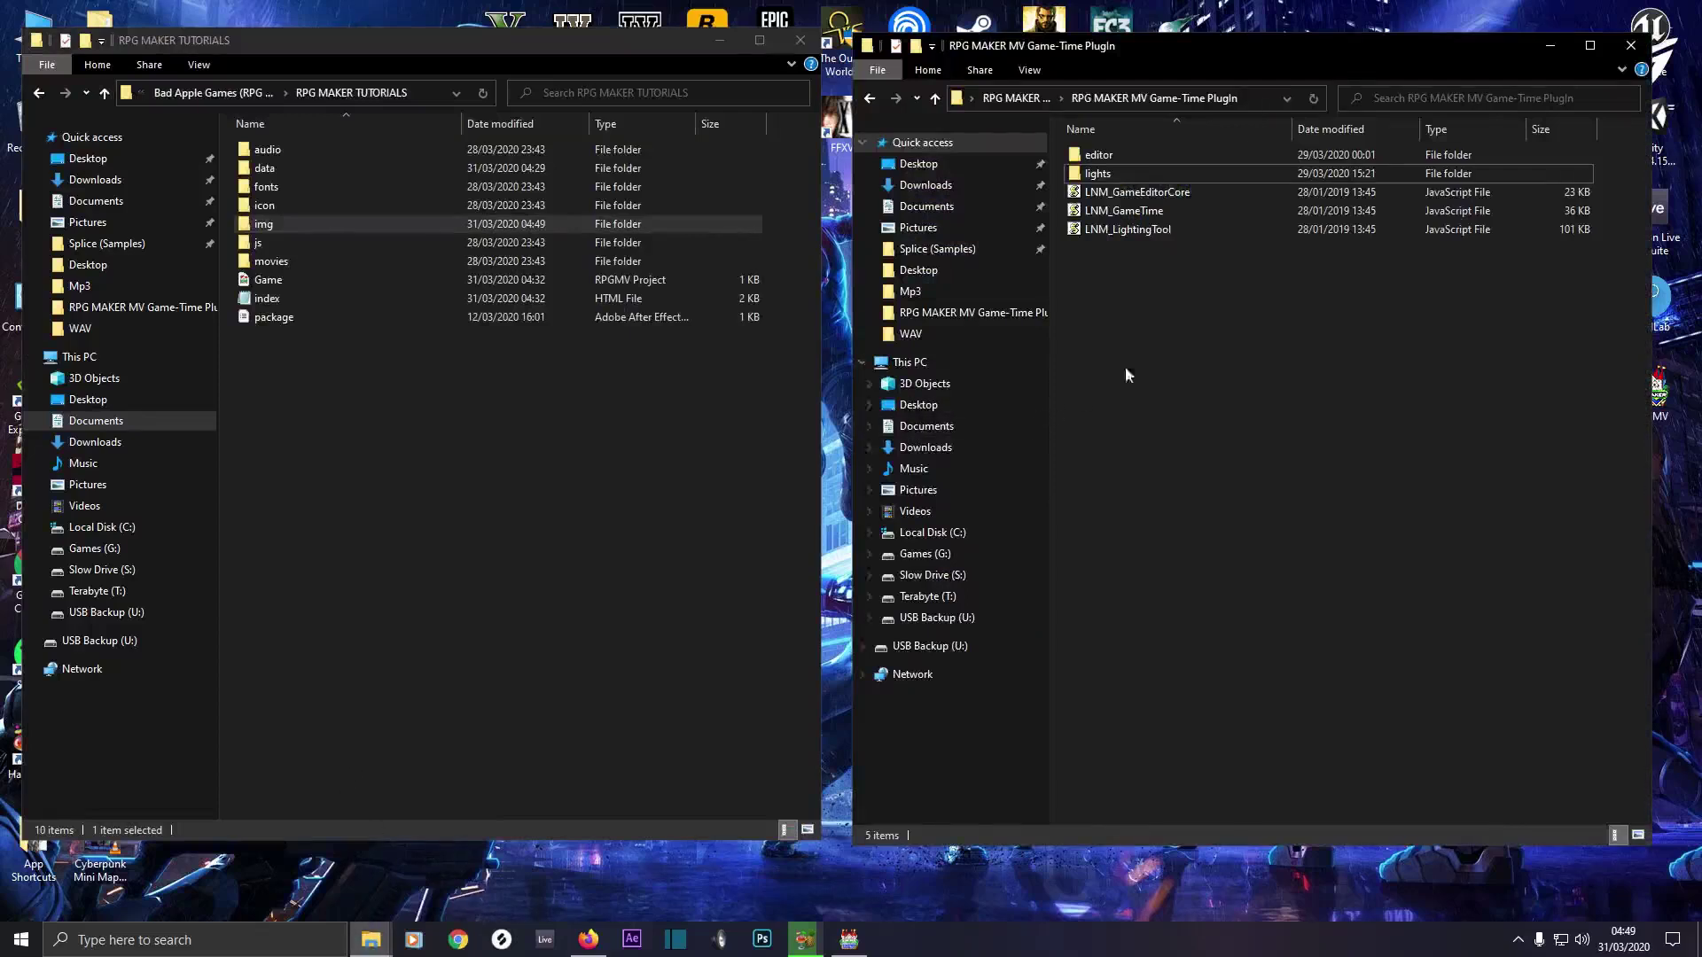
drag(1125, 326, 1125, 213)
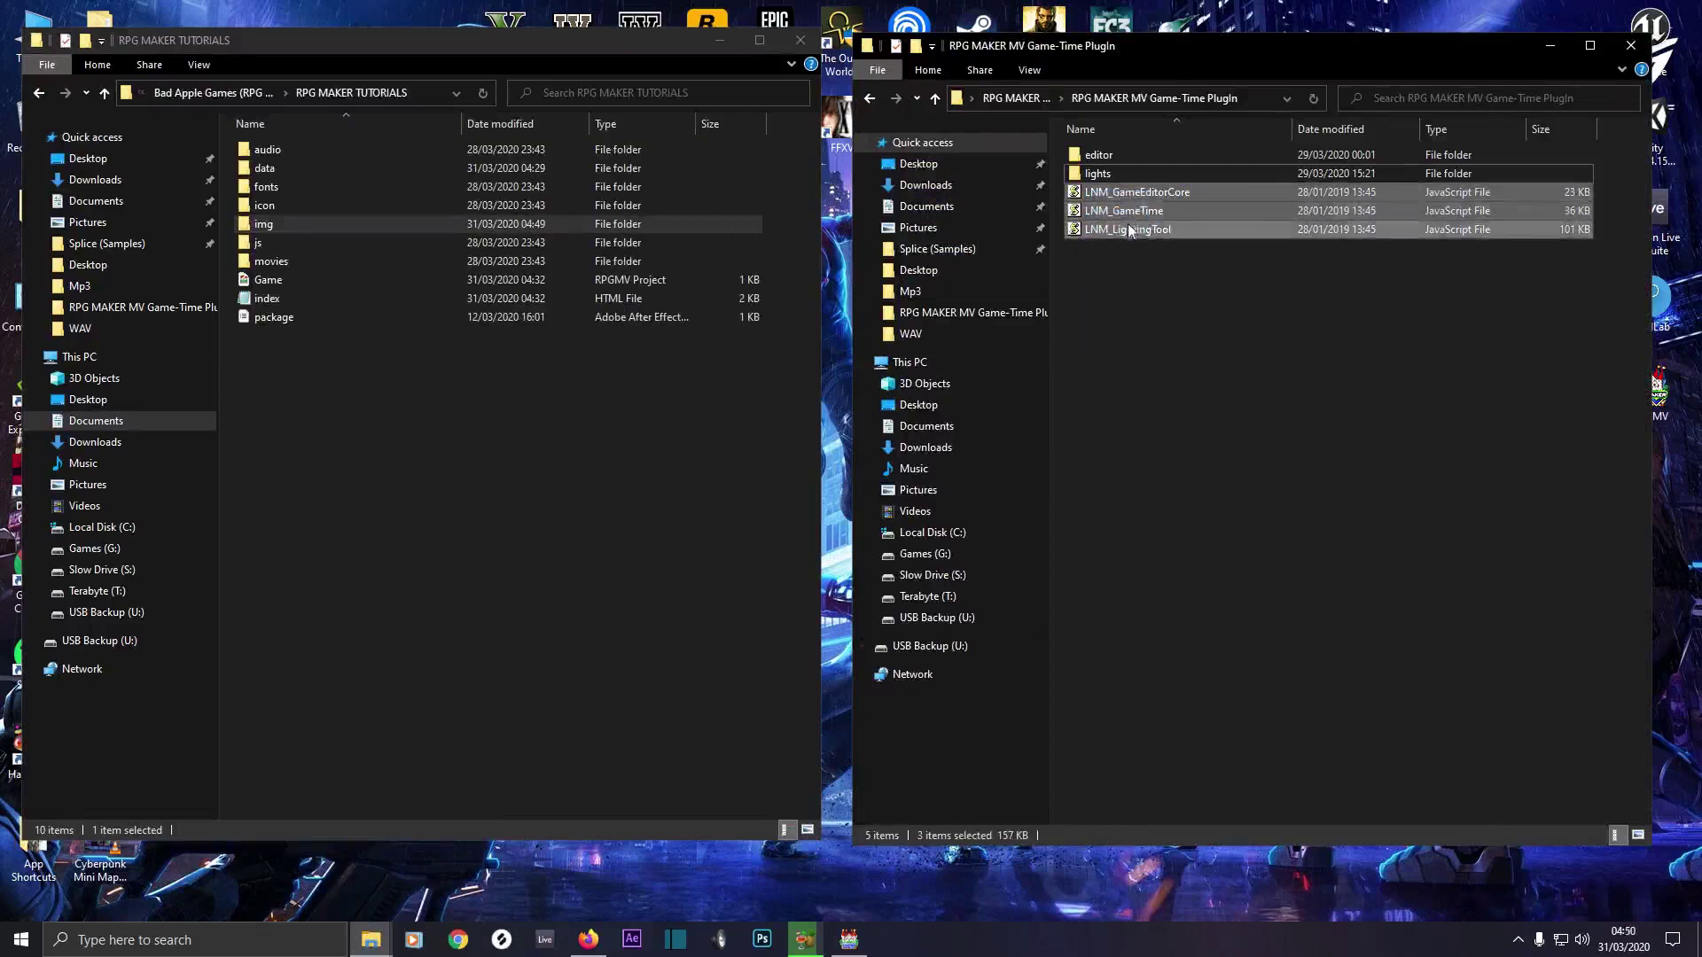
right_click(1126, 214)
click(1189, 513)
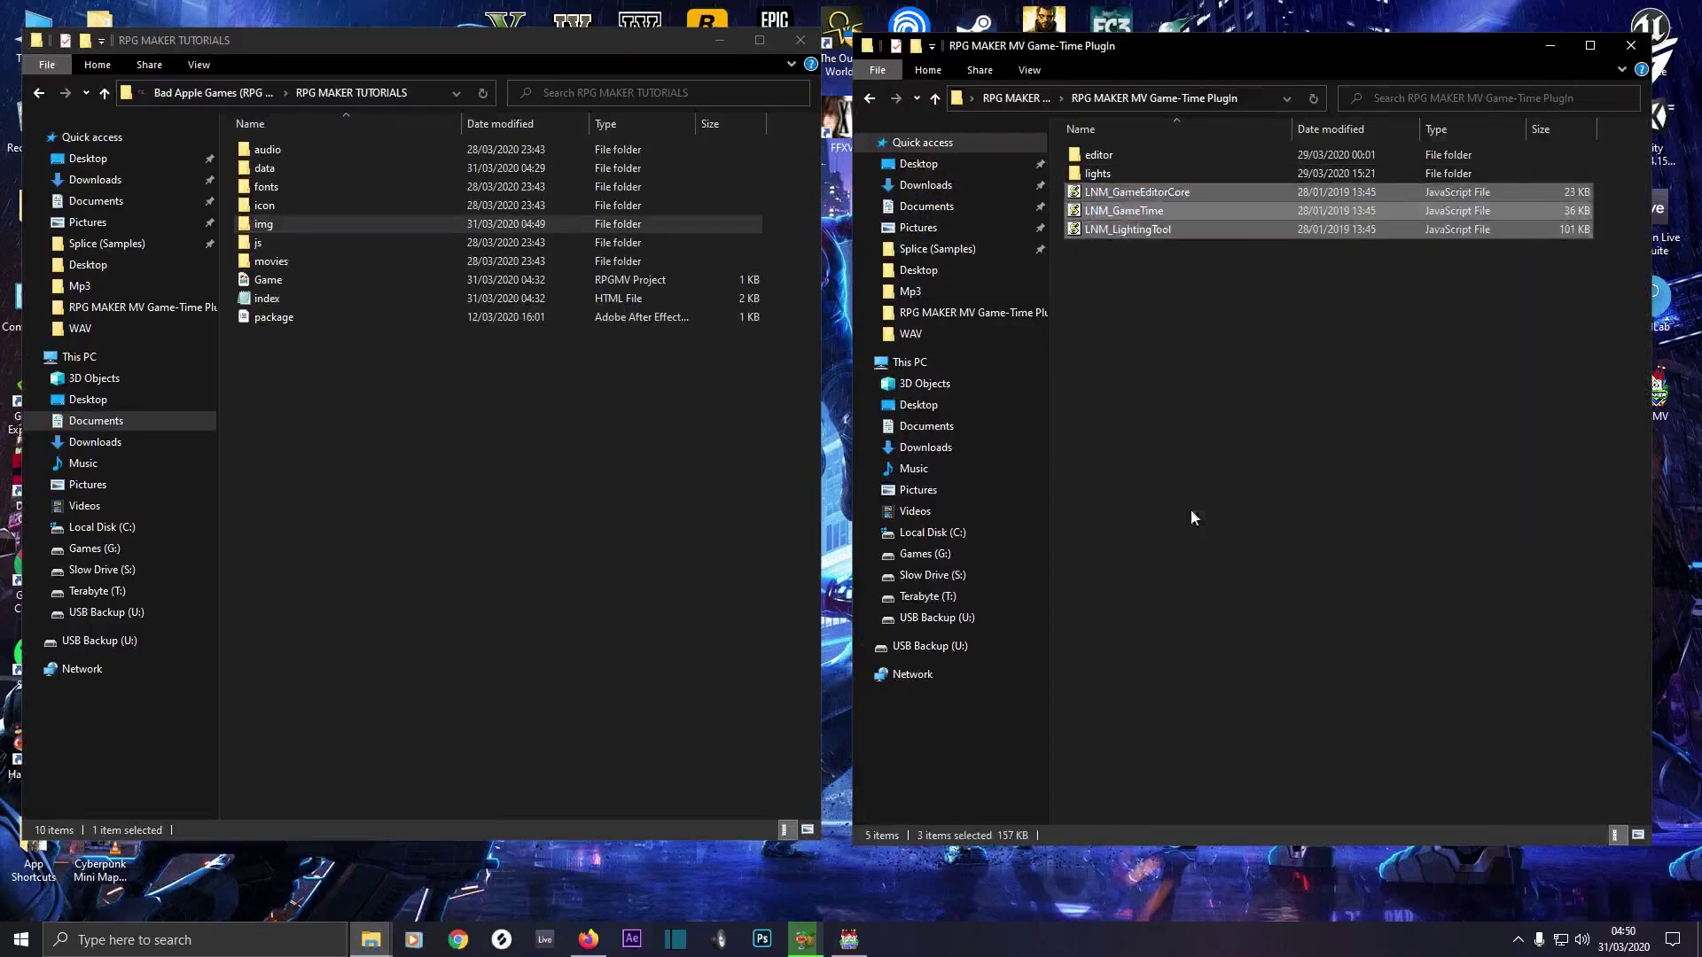
Paste the three JavaScript files into the project's js/plugins folder and close both folder windows
double_click(271, 246)
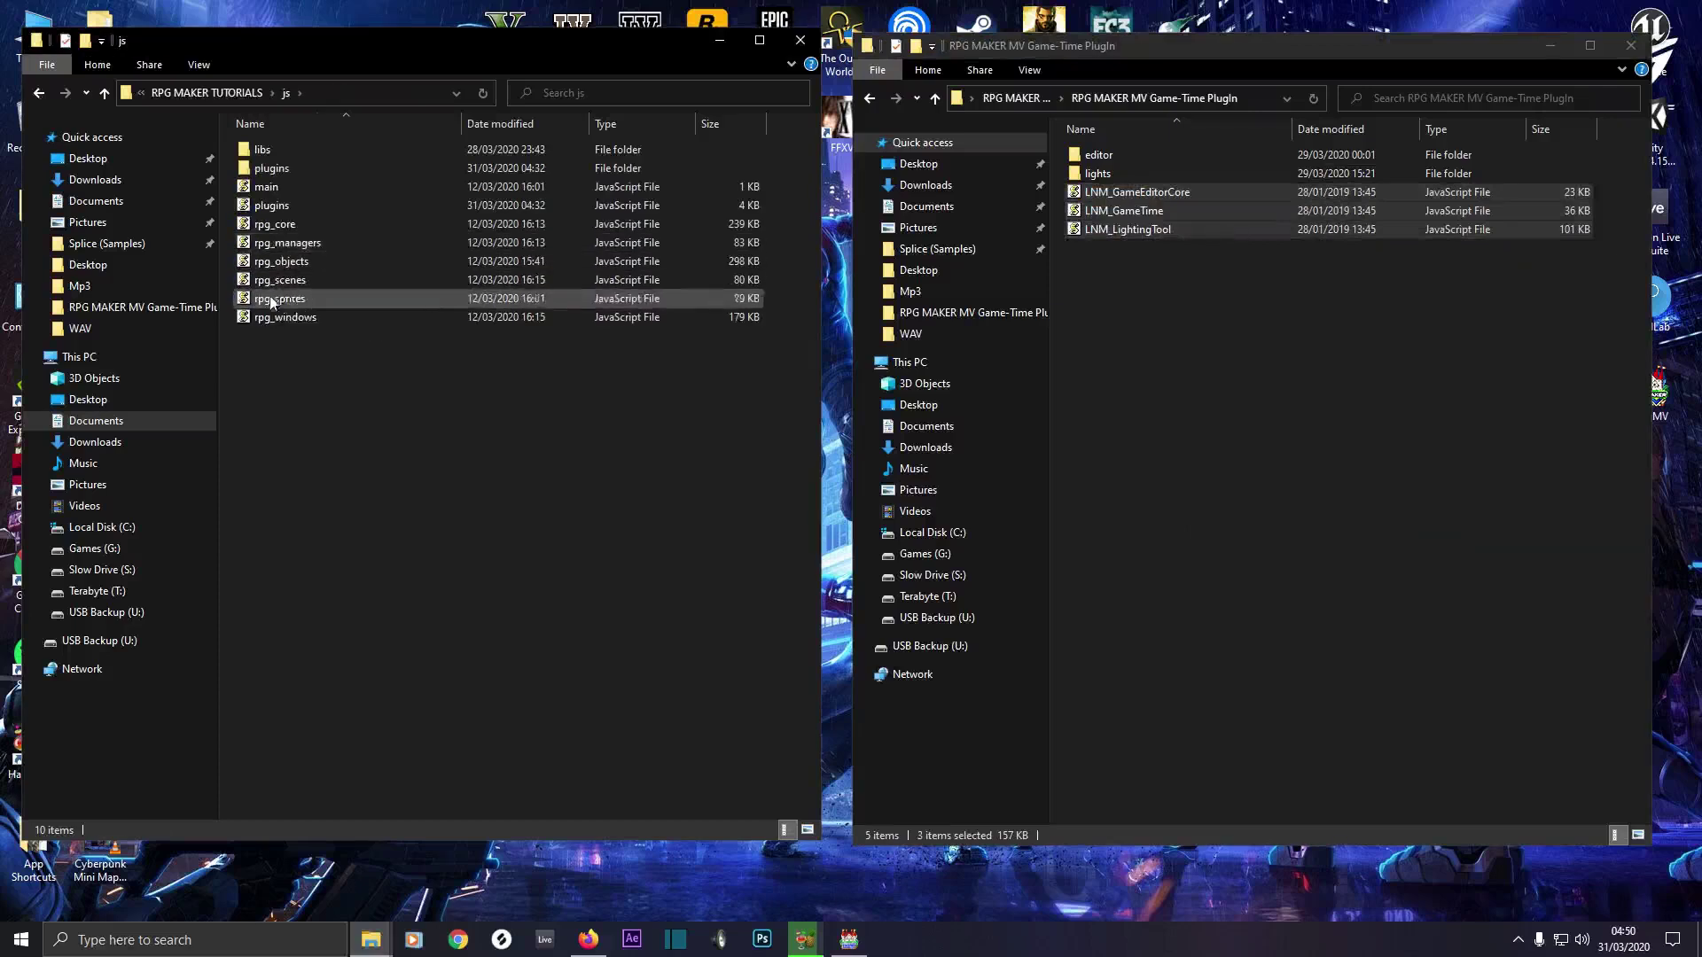
double_click(270, 168)
right_click(303, 391)
click(344, 513)
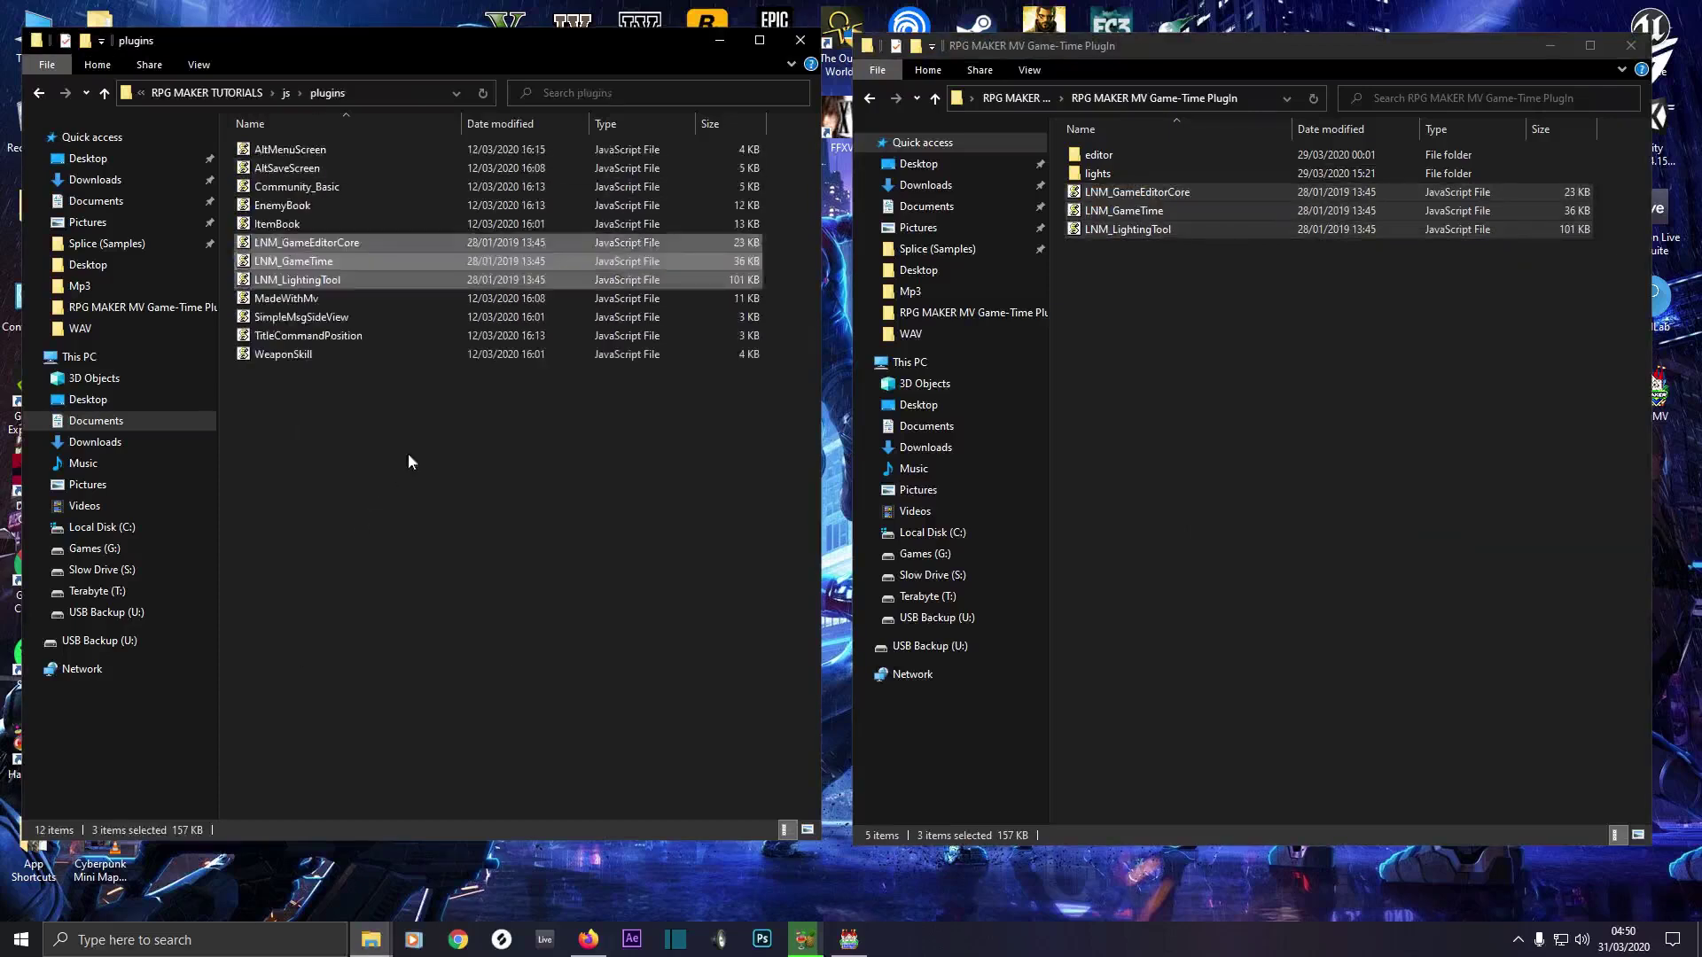
click(800, 40)
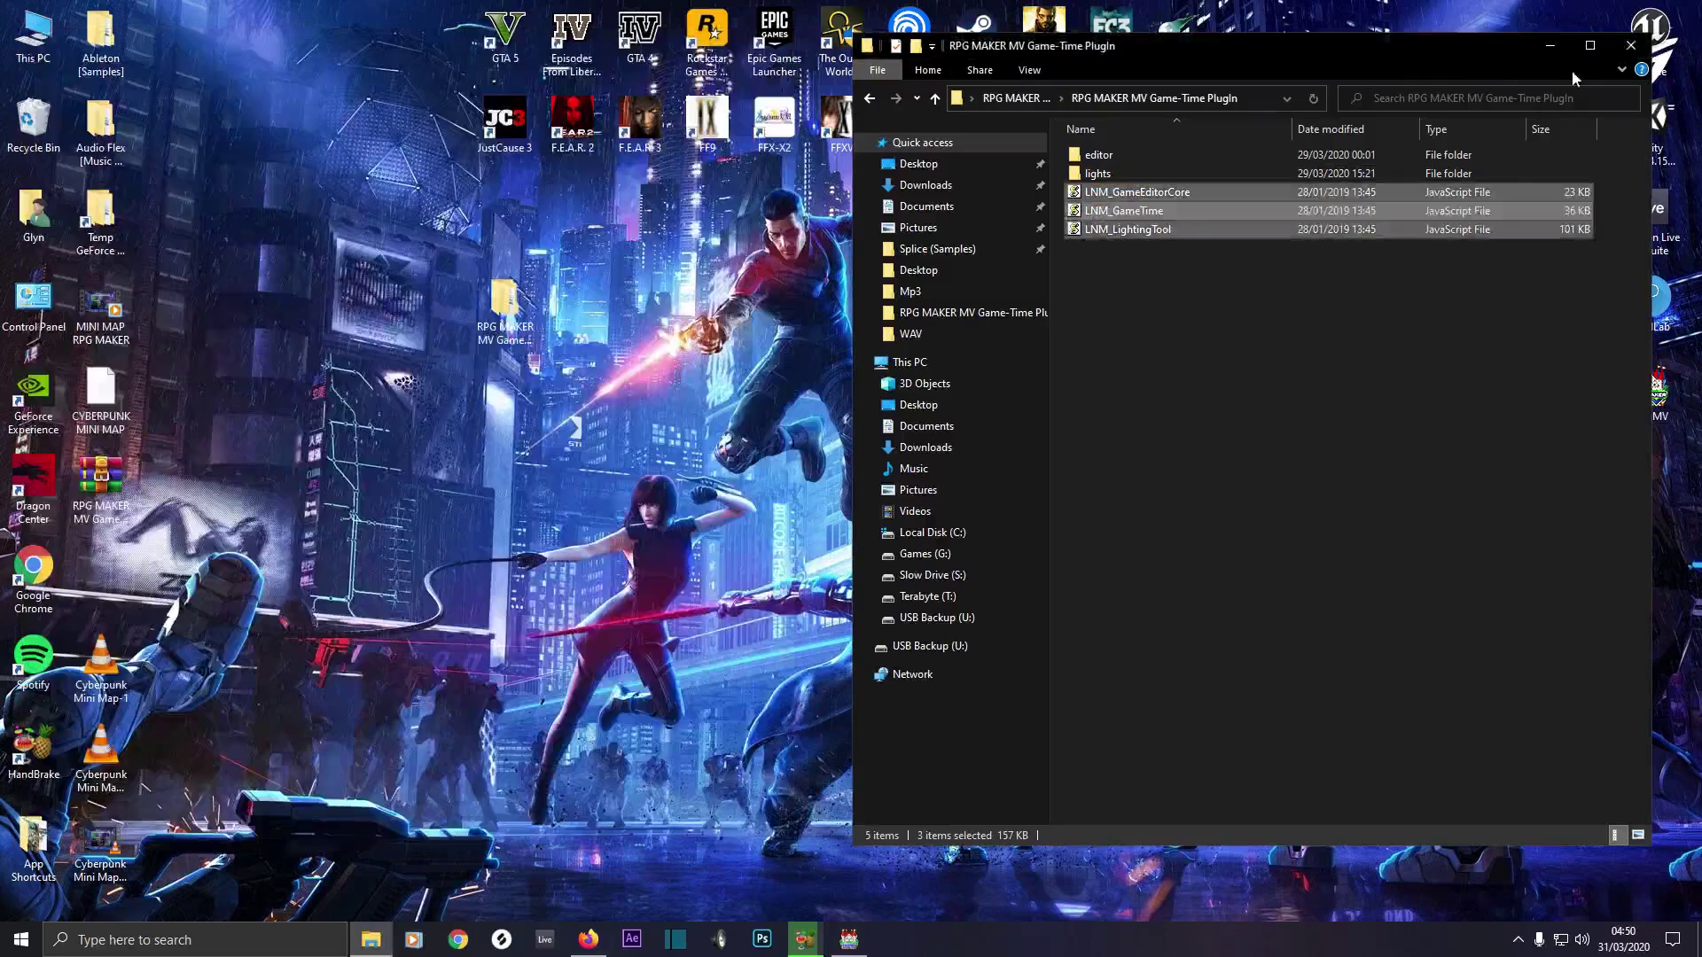
click(1622, 52)
Switch to RPG Maker MV and delete the three existing LNM entries from the project's plugin list
click(848, 939)
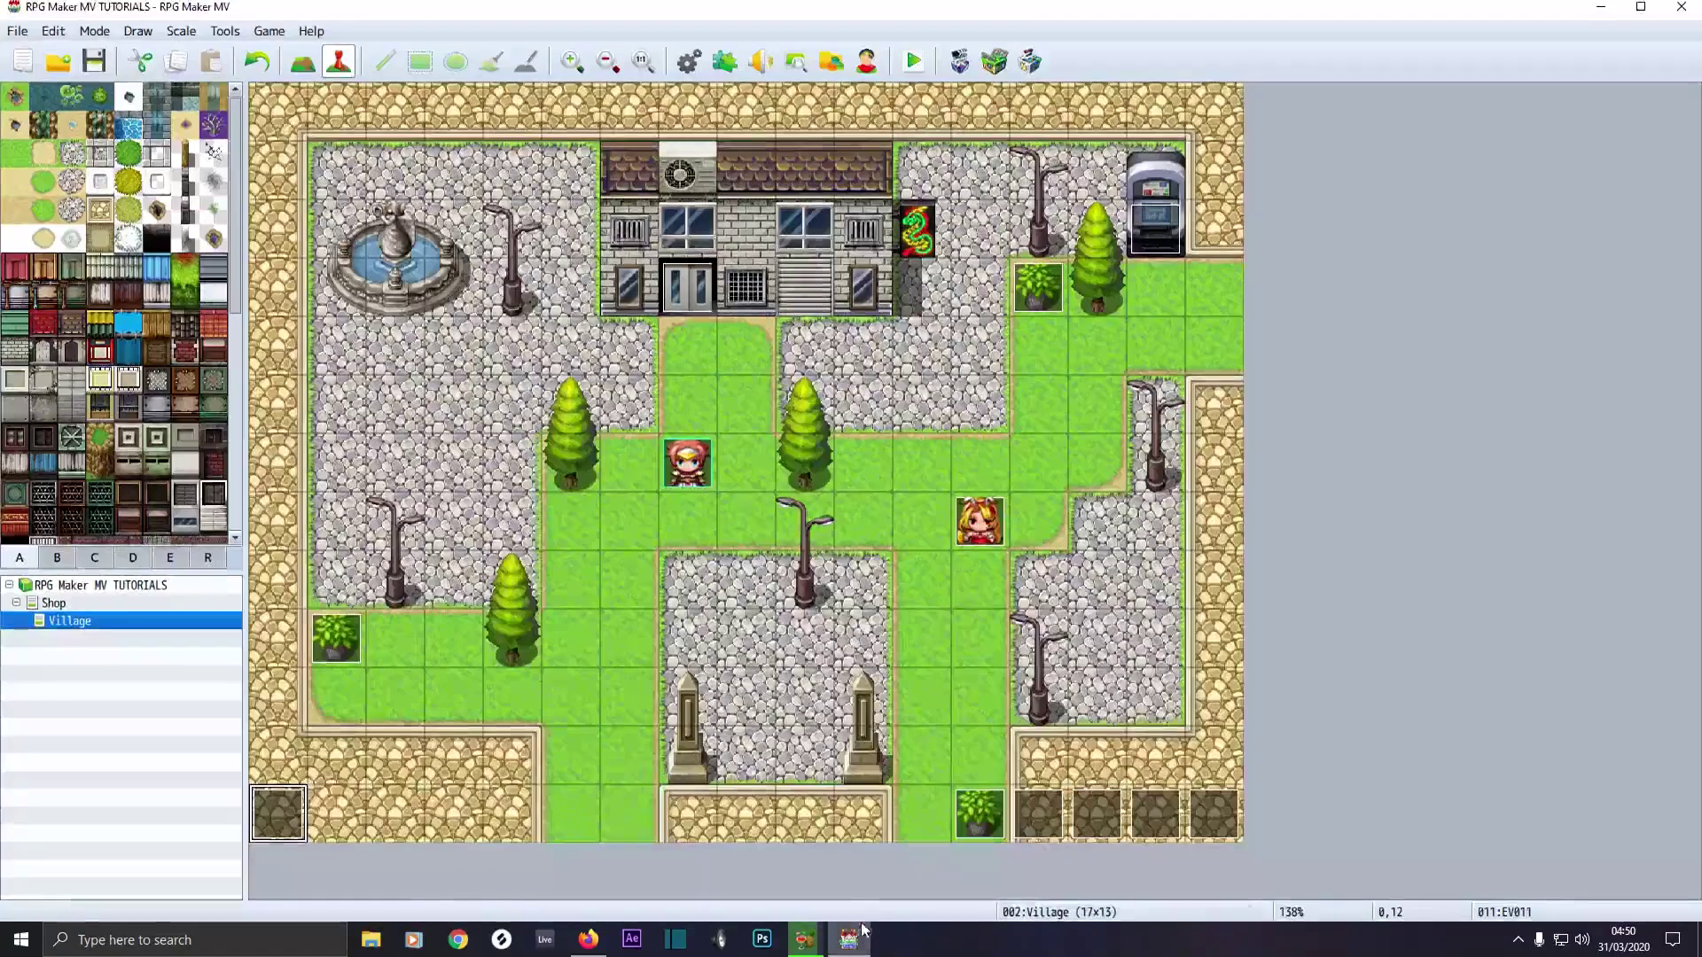
click(724, 61)
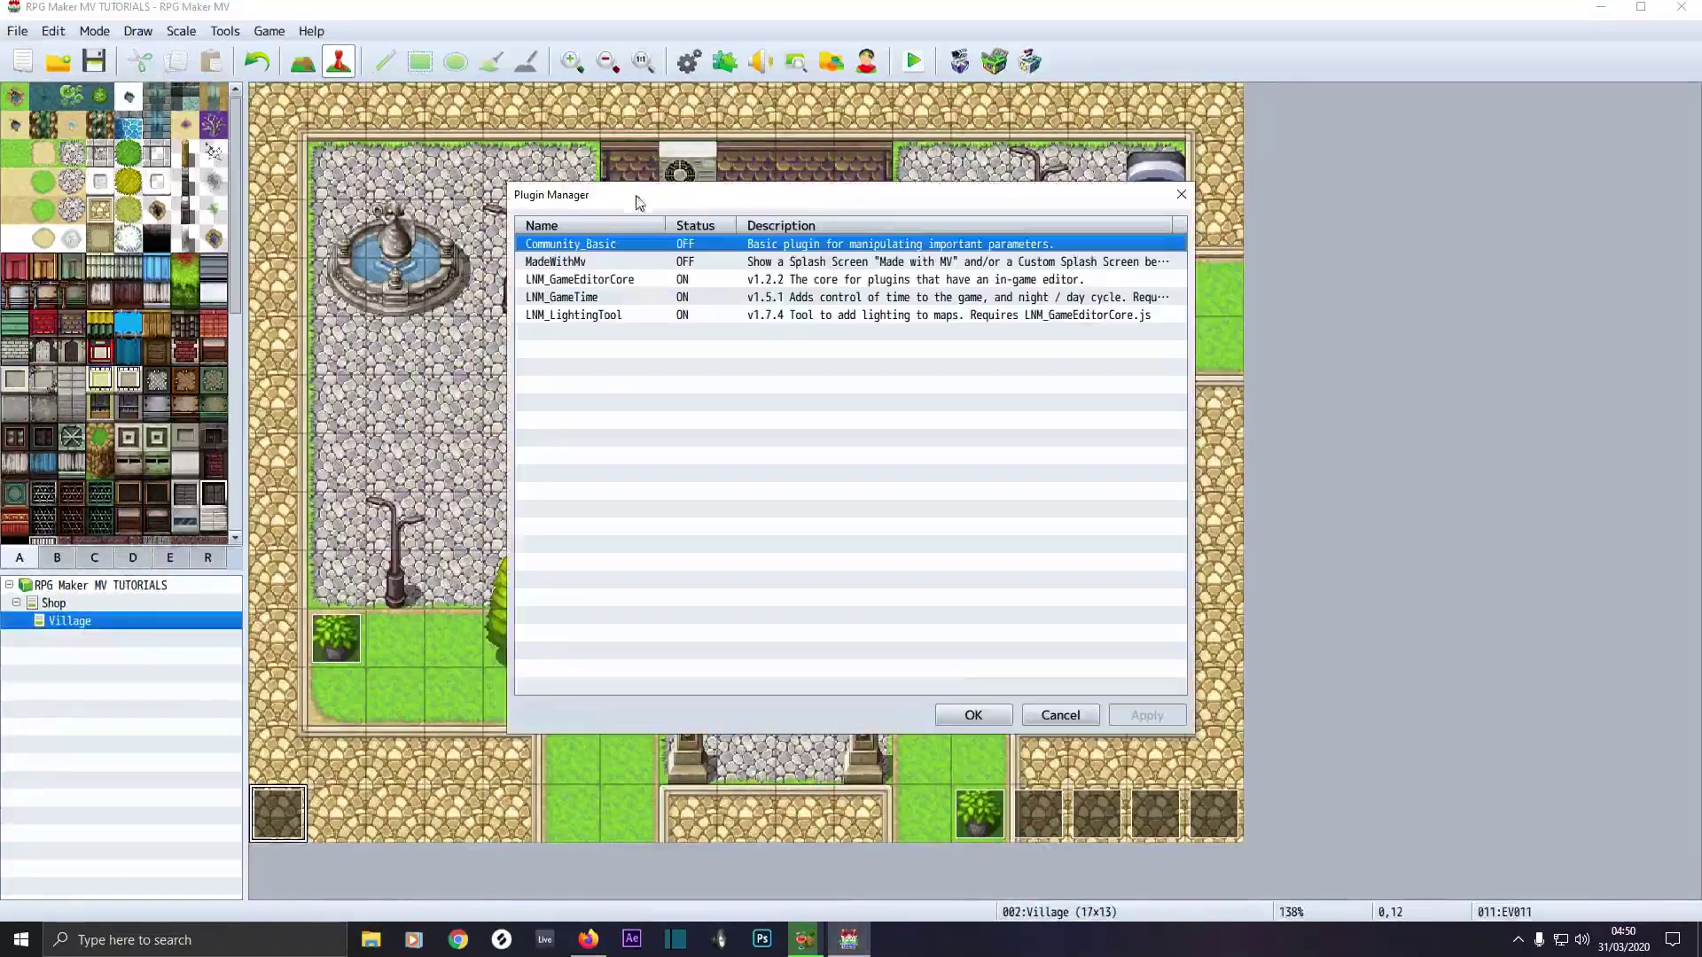
click(578, 281)
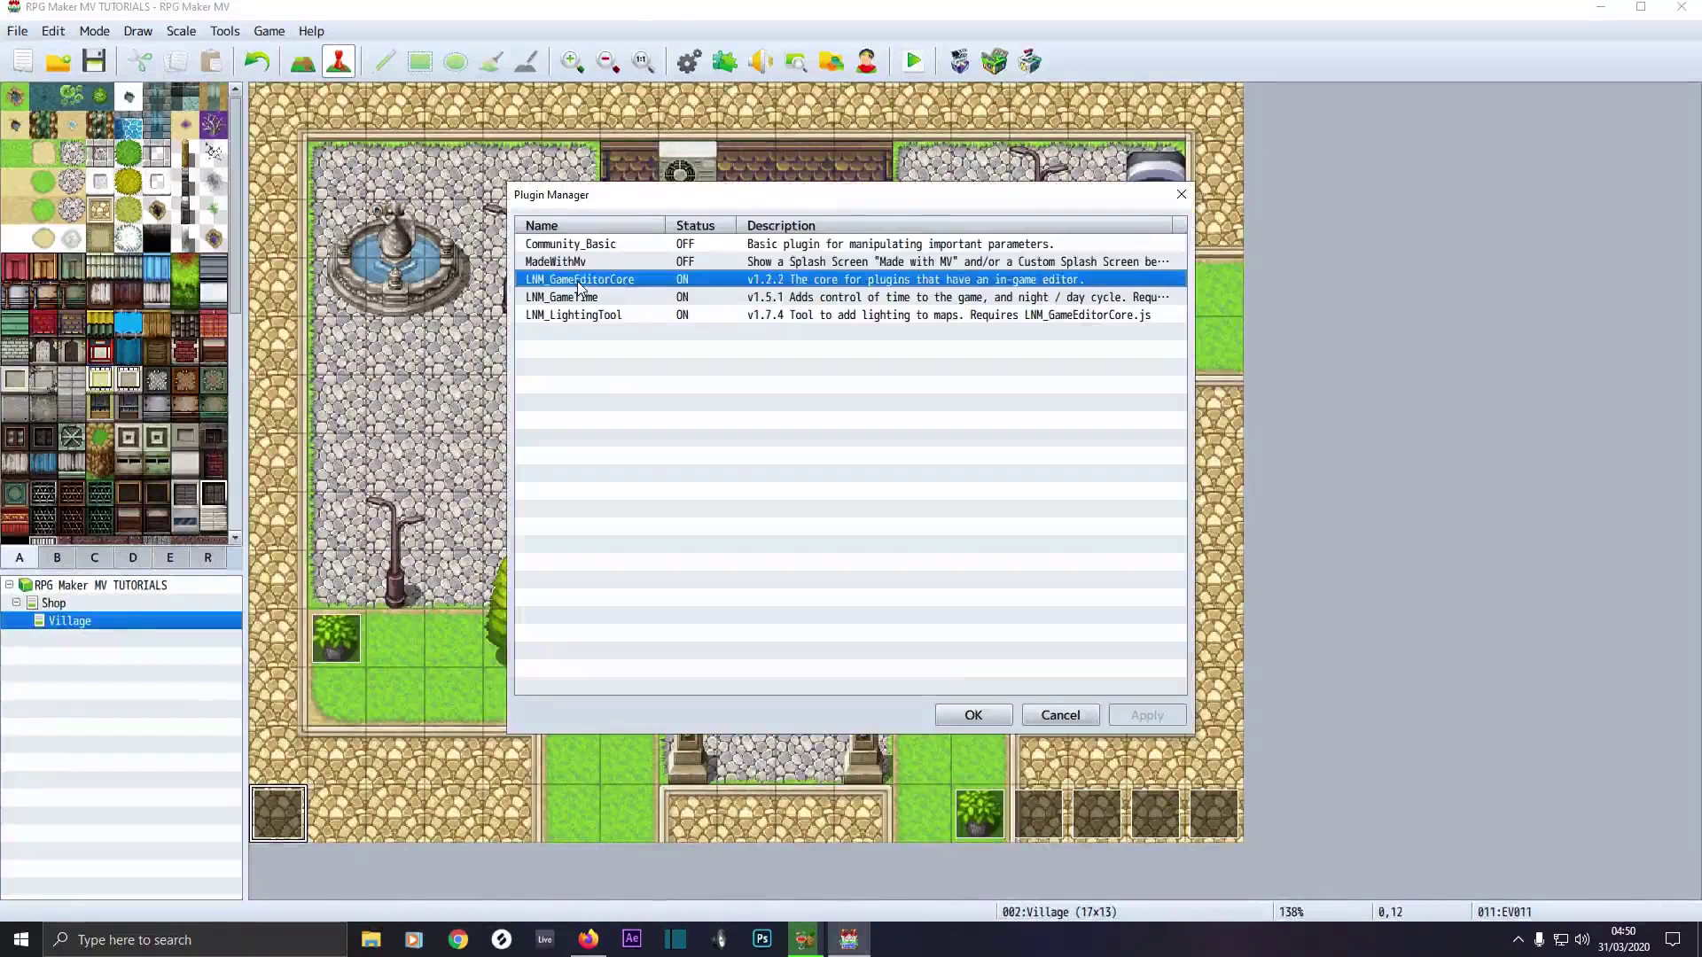
key(Delete)
key(Delete)
key(Delete)
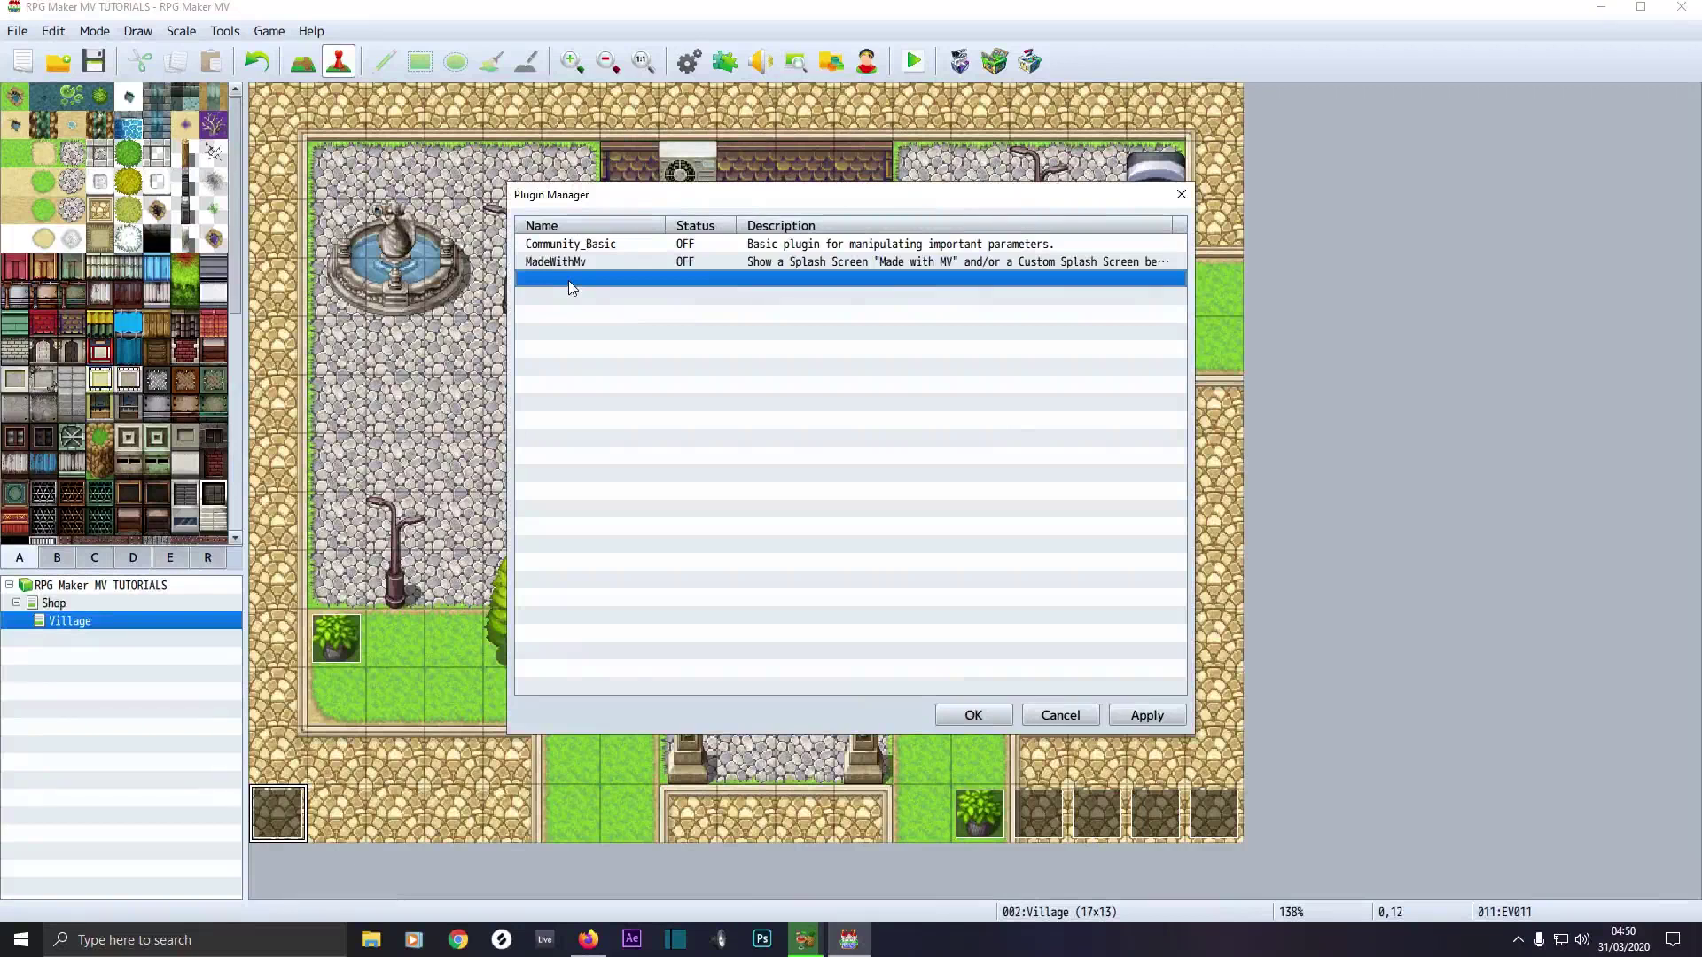
Add the LNM_GameEditorCore plugin in the first empty row below MadeWithMv
double_click(559, 286)
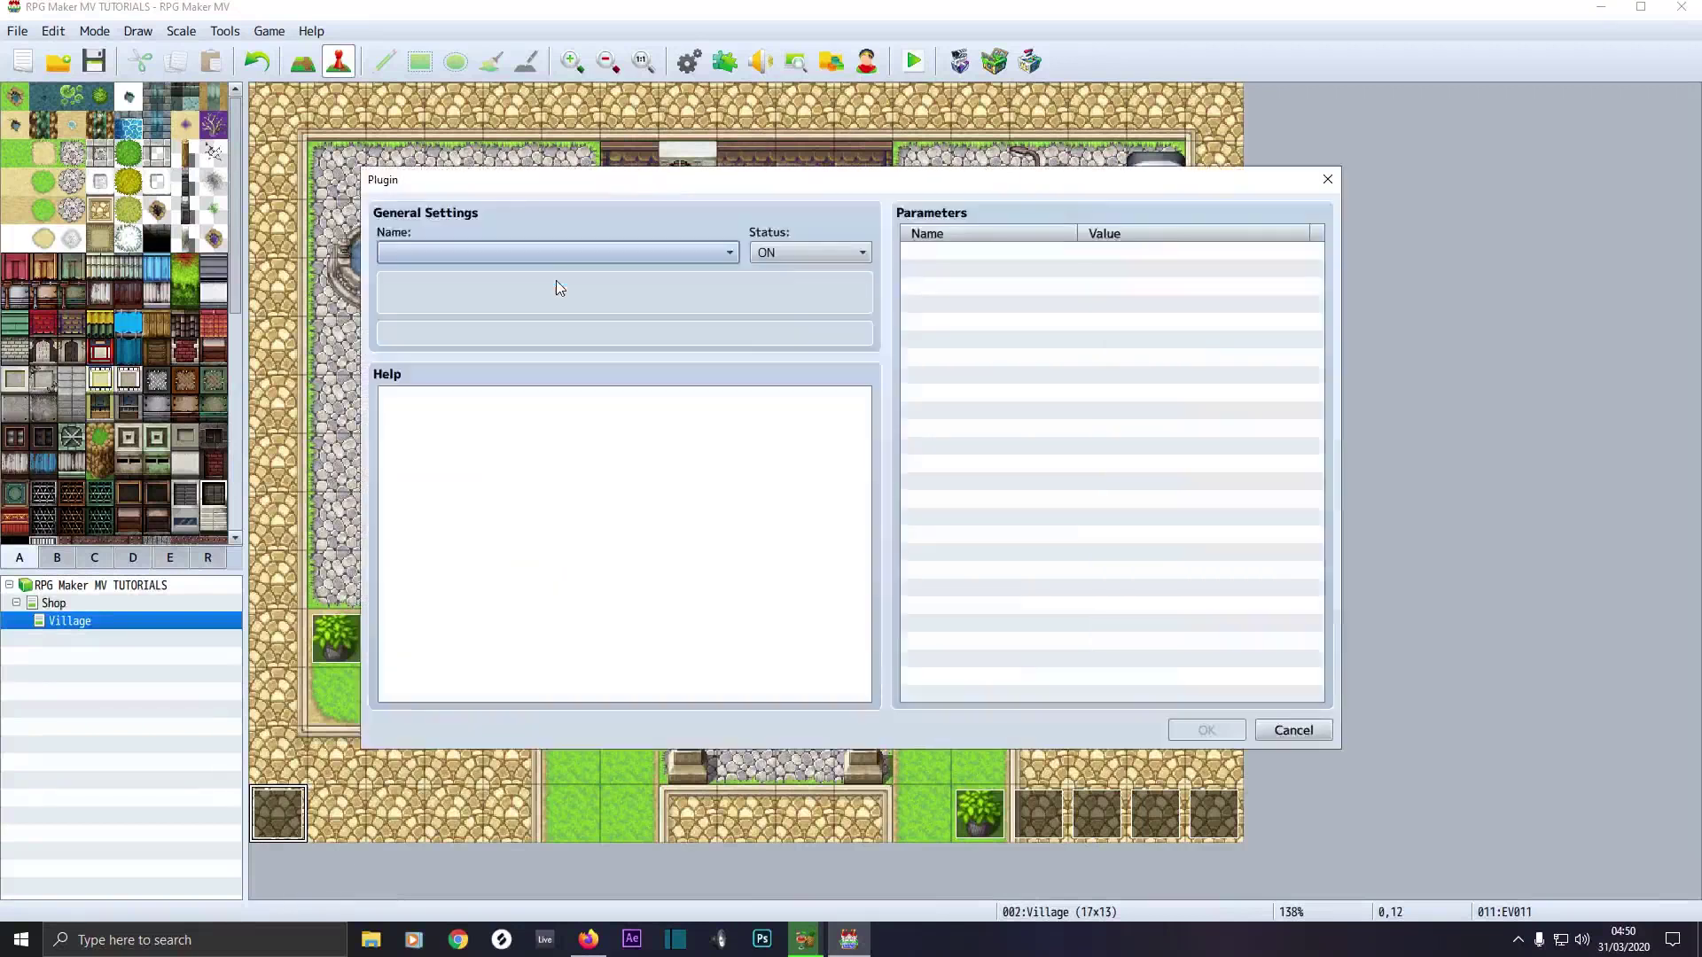
click(541, 254)
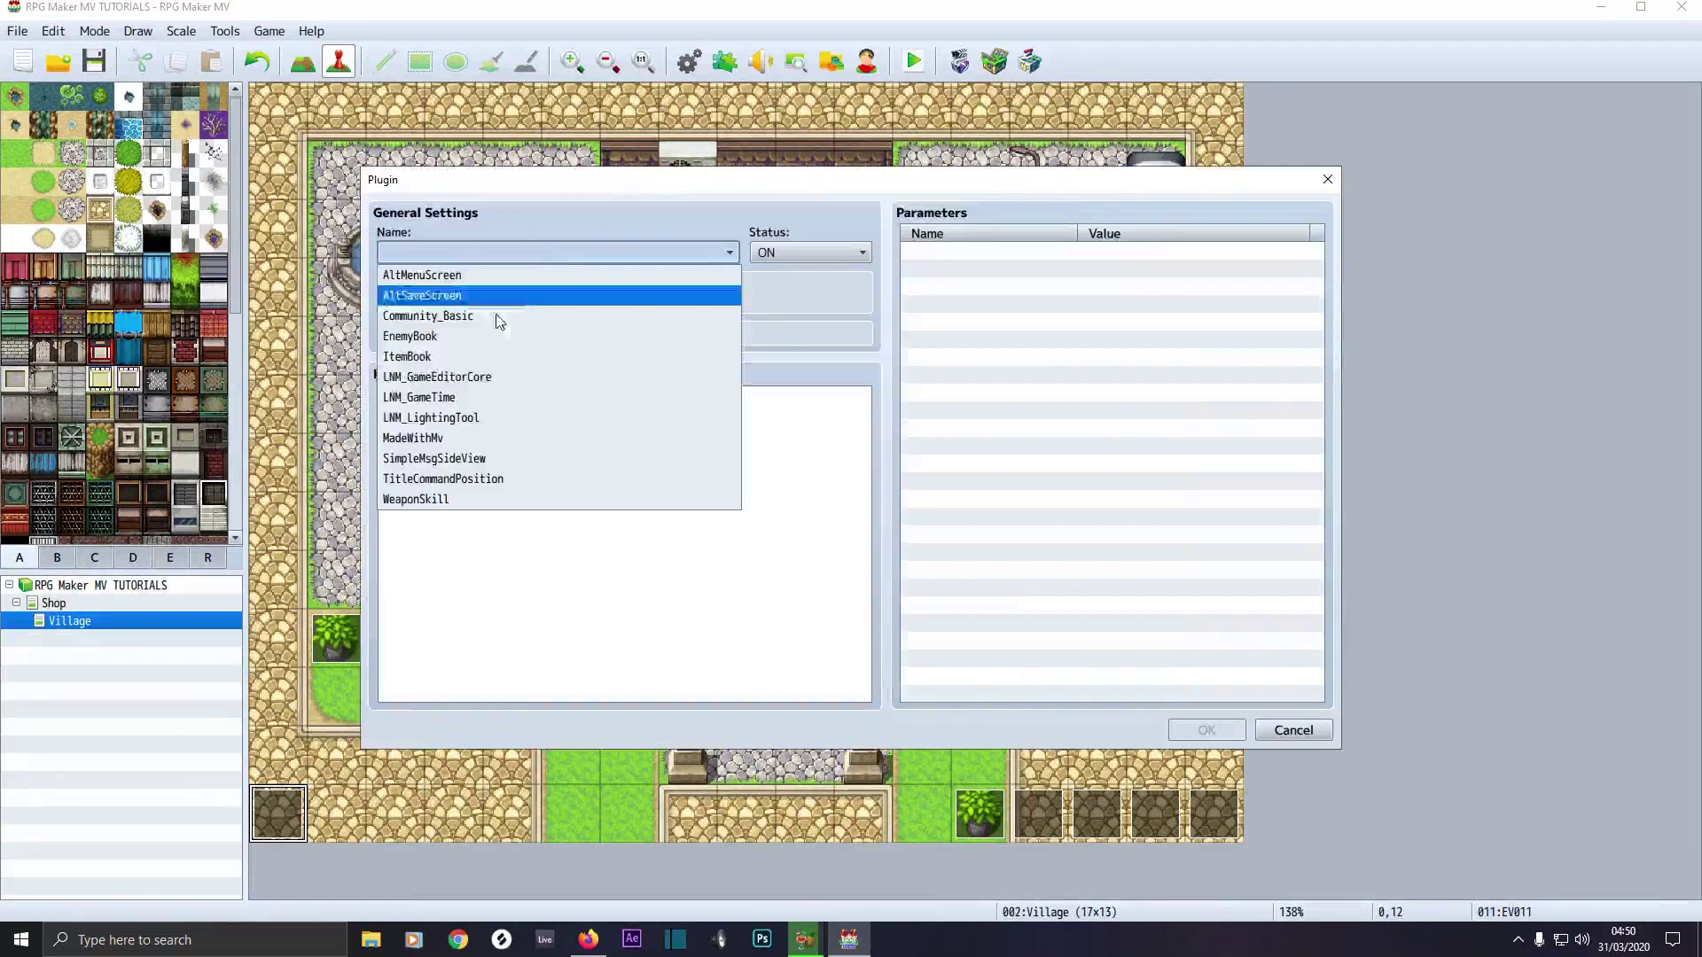
click(474, 379)
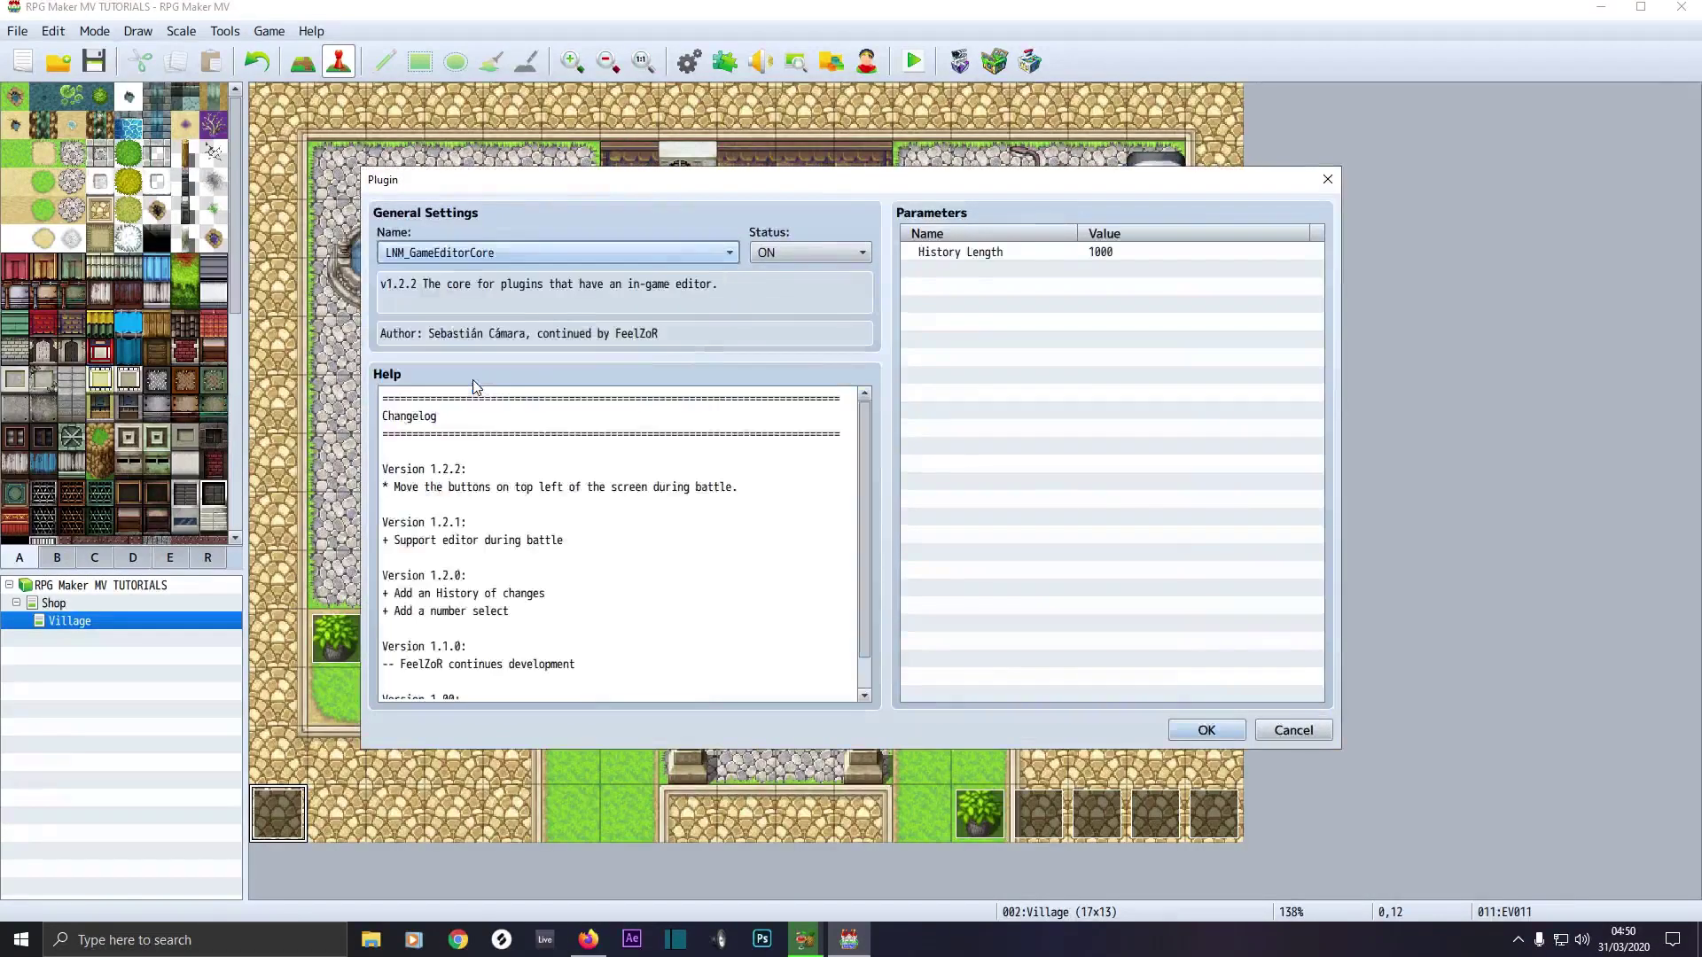
click(1207, 731)
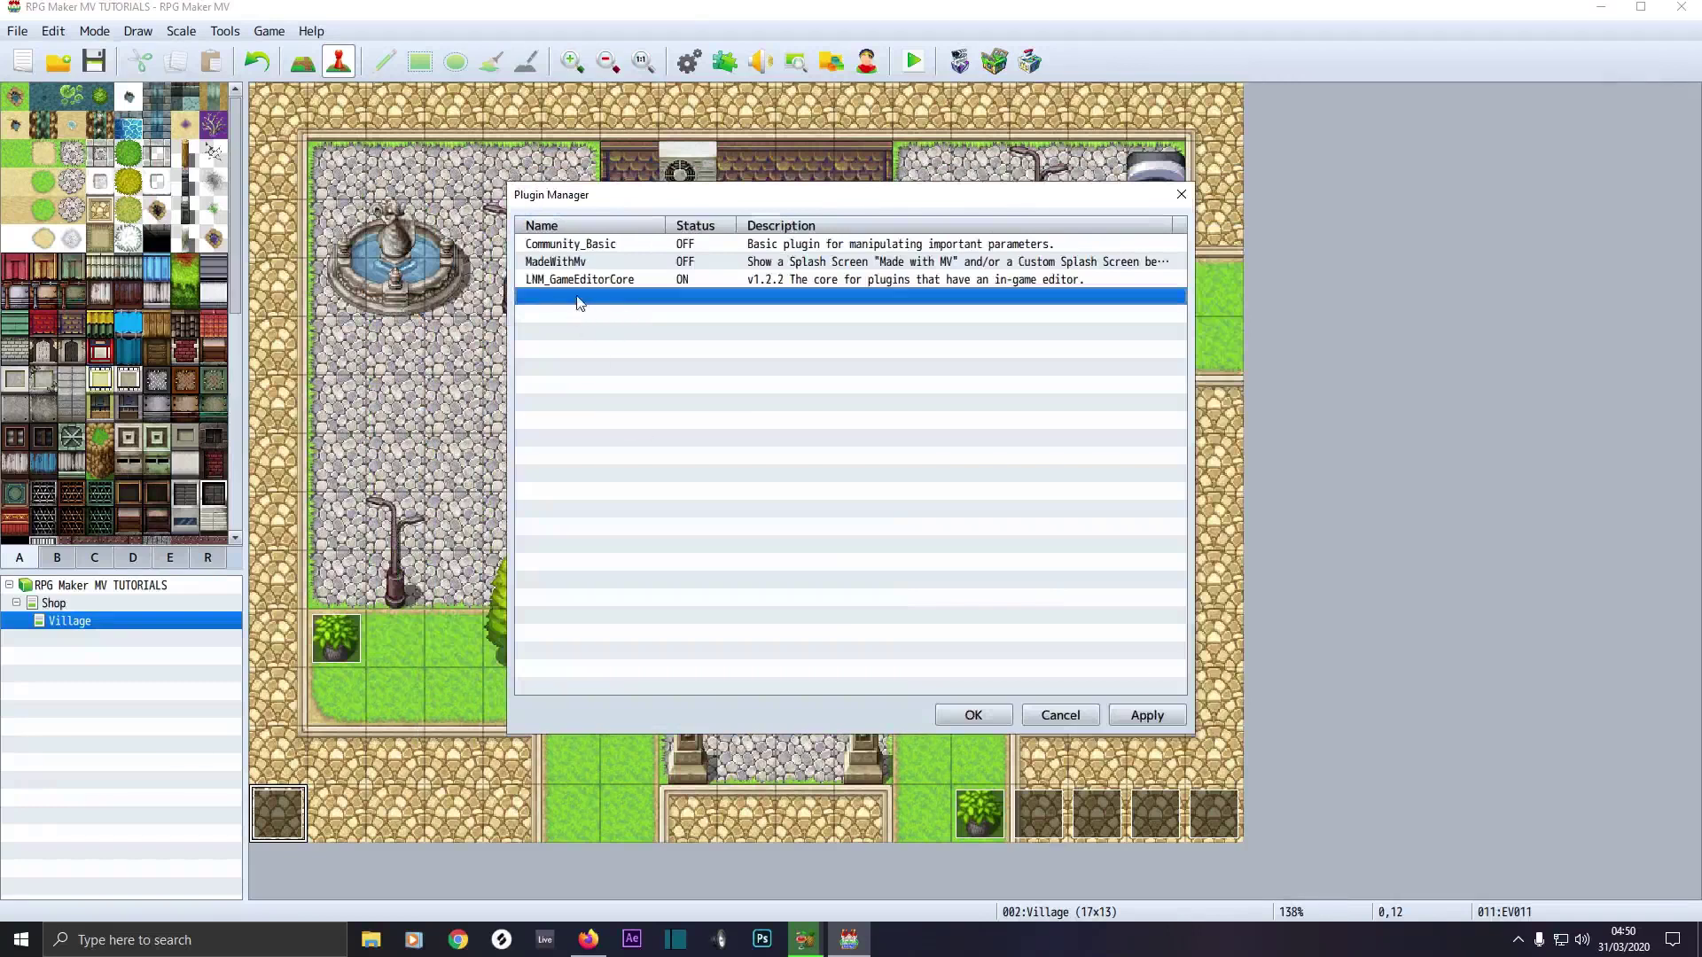
Add the LNM_GameTime plugin in the row below LNM_GameEditorCore
double_click(577, 301)
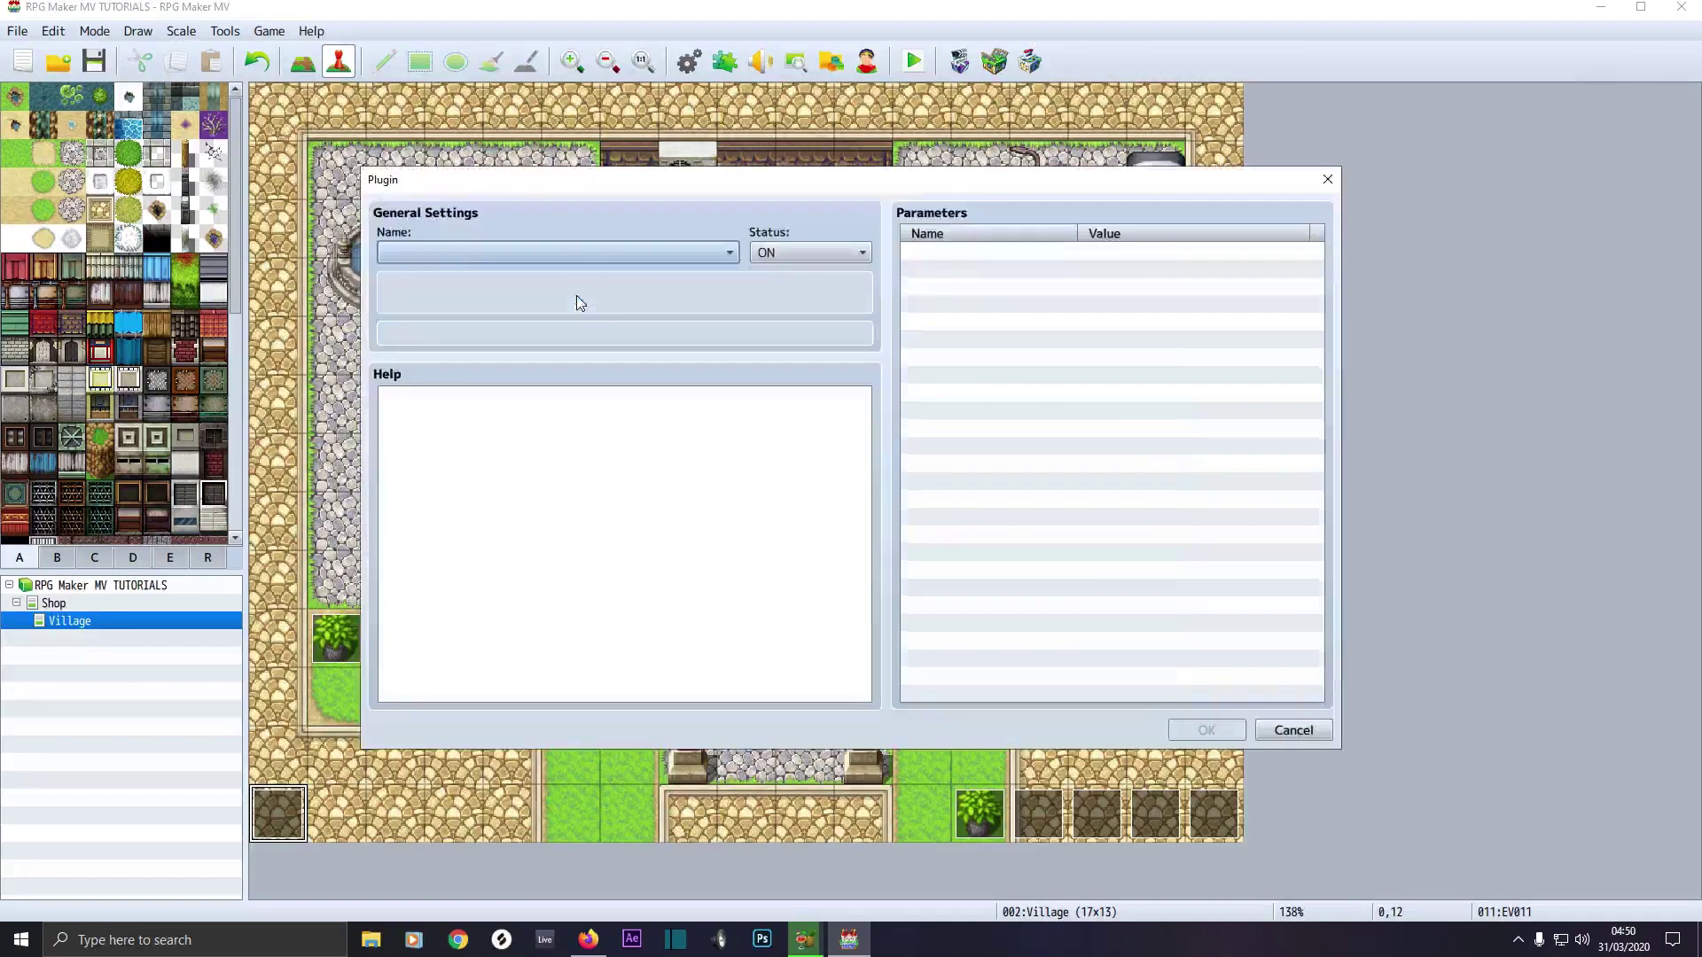
click(559, 258)
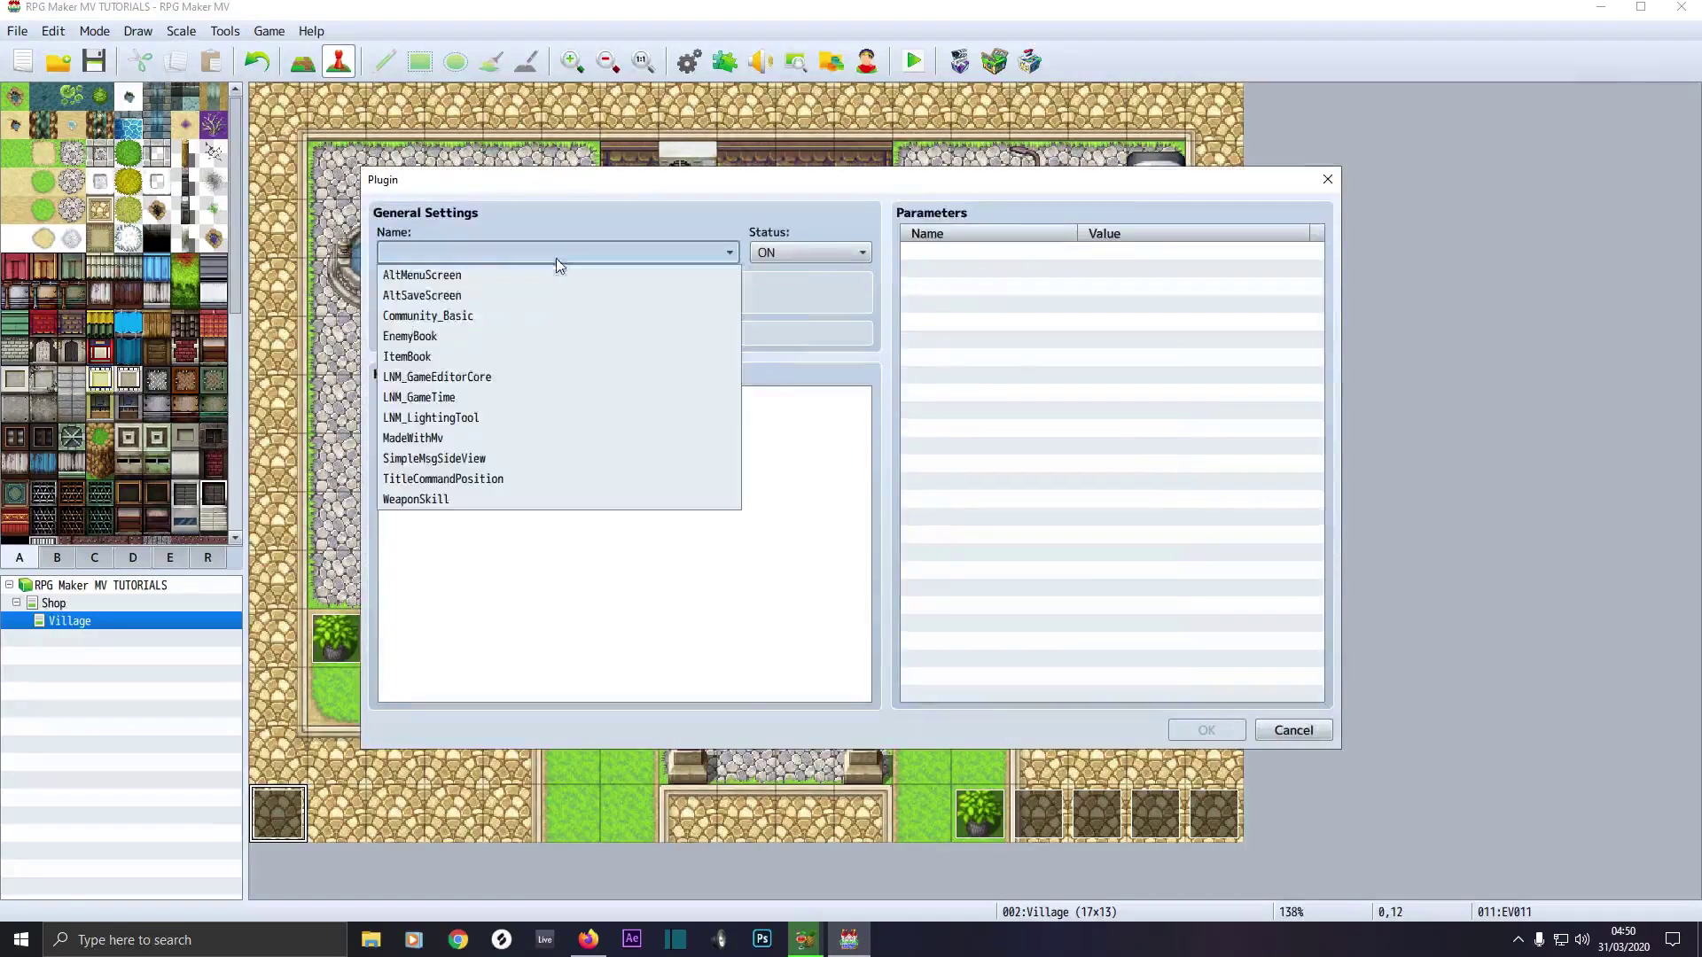
click(499, 405)
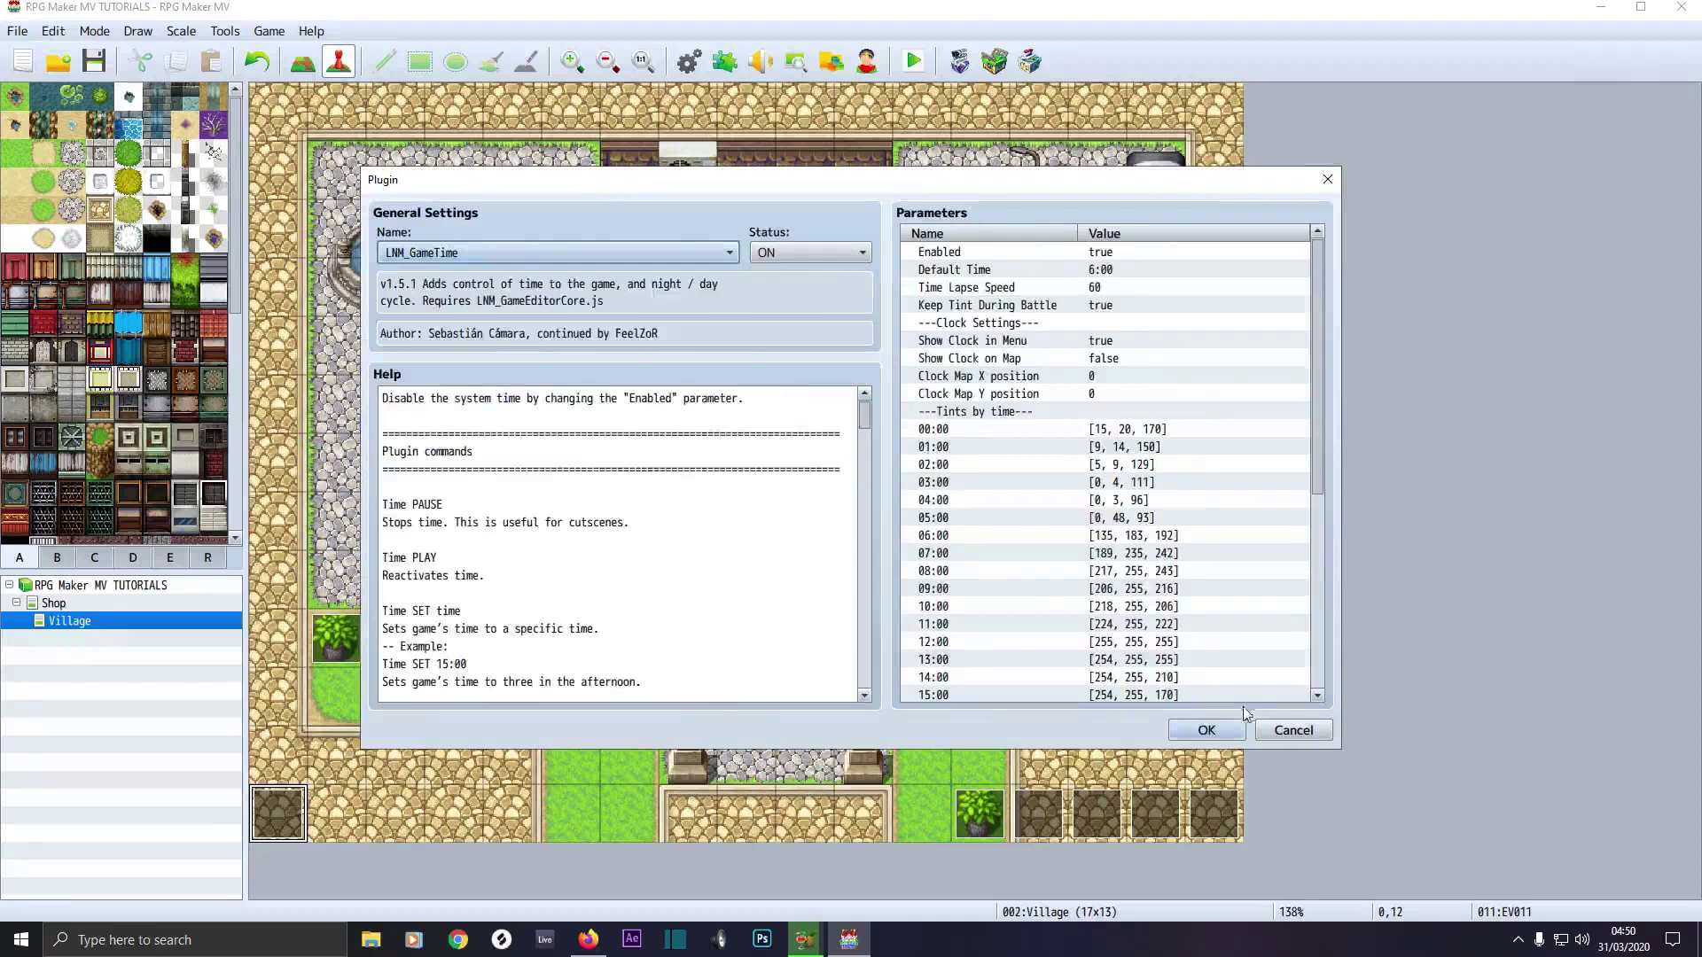
click(1206, 730)
Add the LNM_LightingTool plugin in the row below LNM_GameTime
double_click(570, 319)
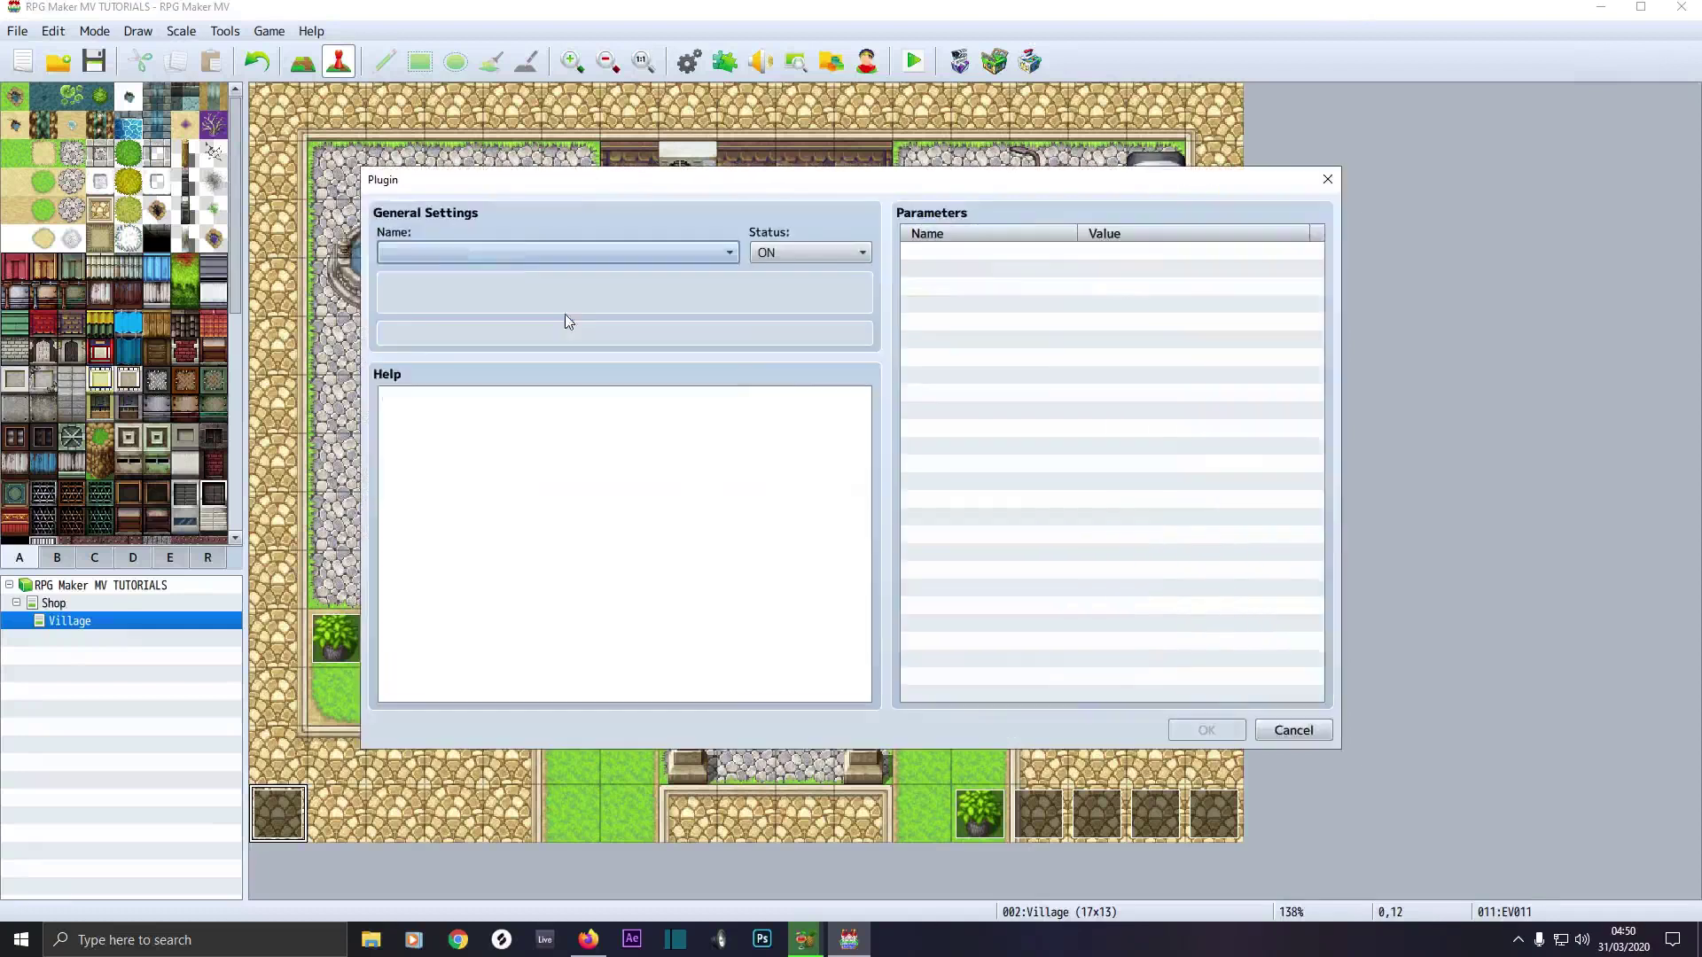
click(516, 258)
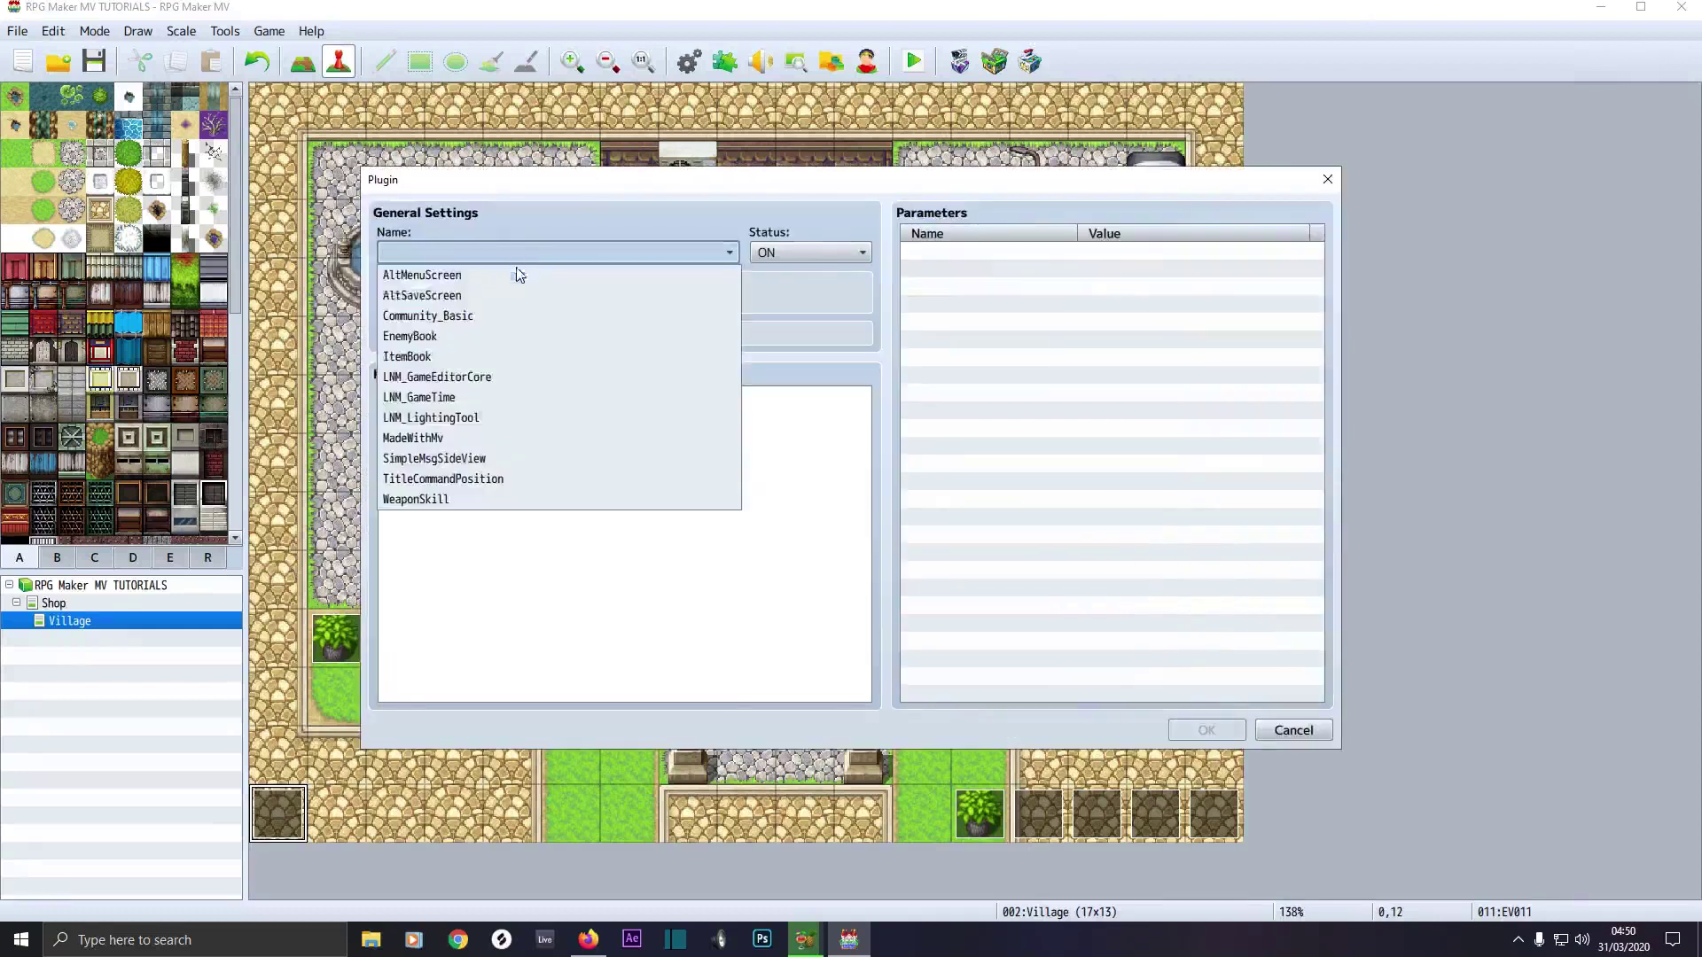
click(484, 420)
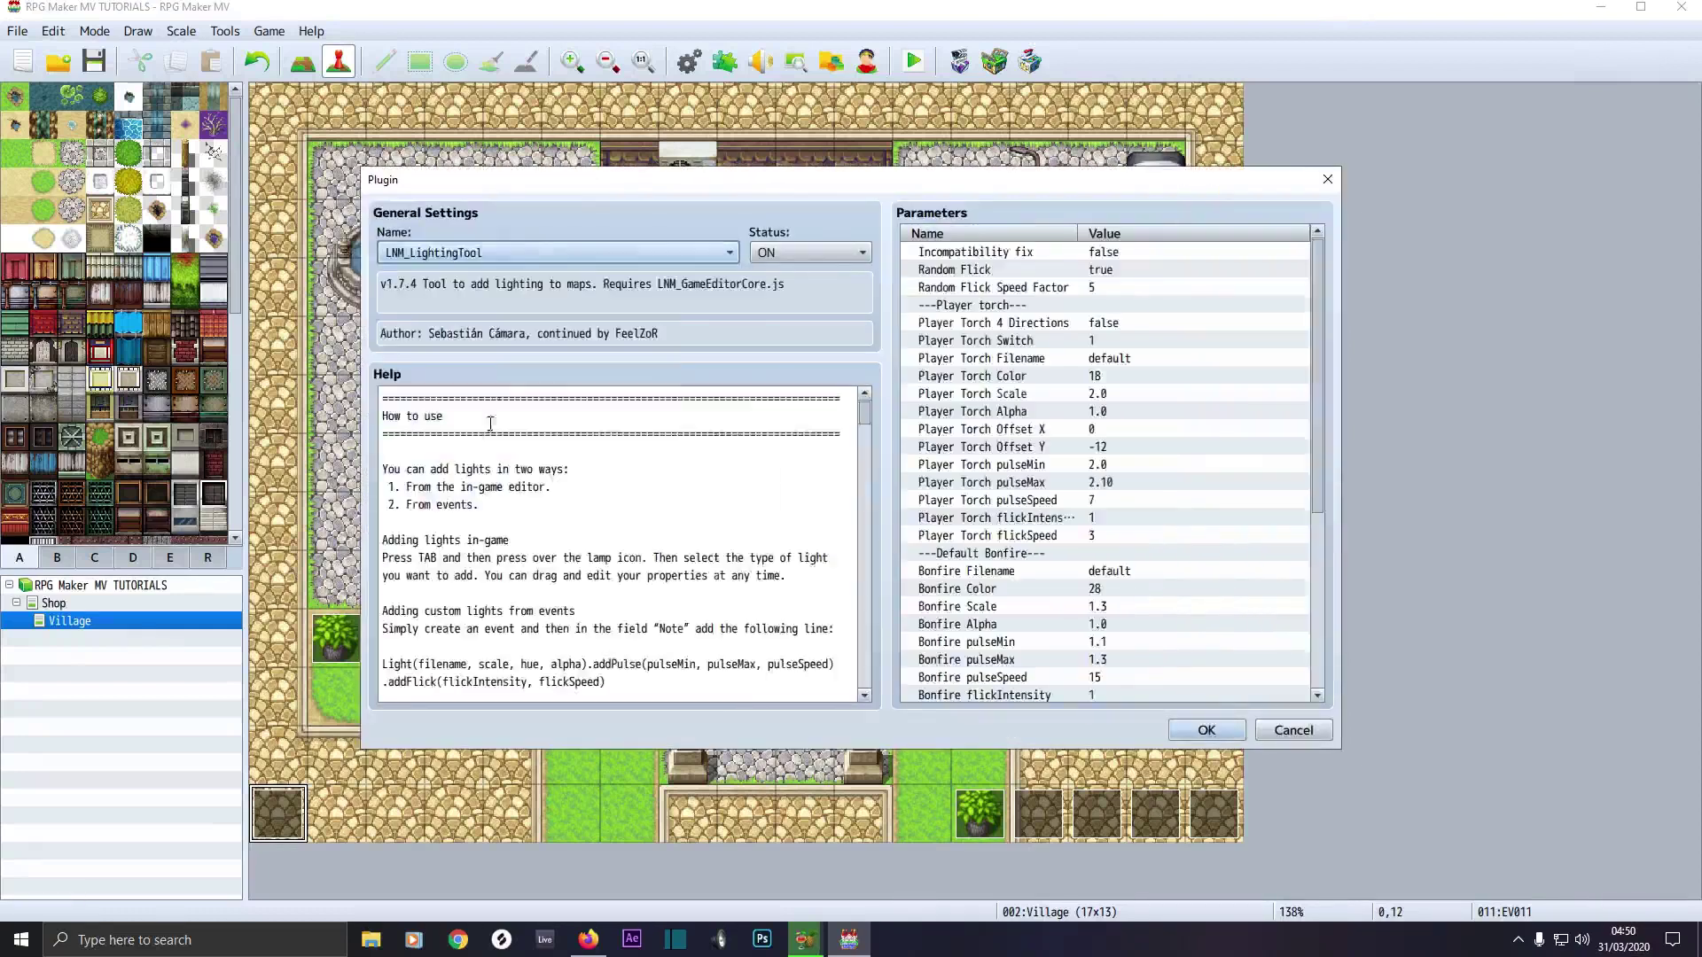
click(1206, 728)
Set the Default Time parameter of the LNM_GameTime plugin to 21:50
double_click(584, 298)
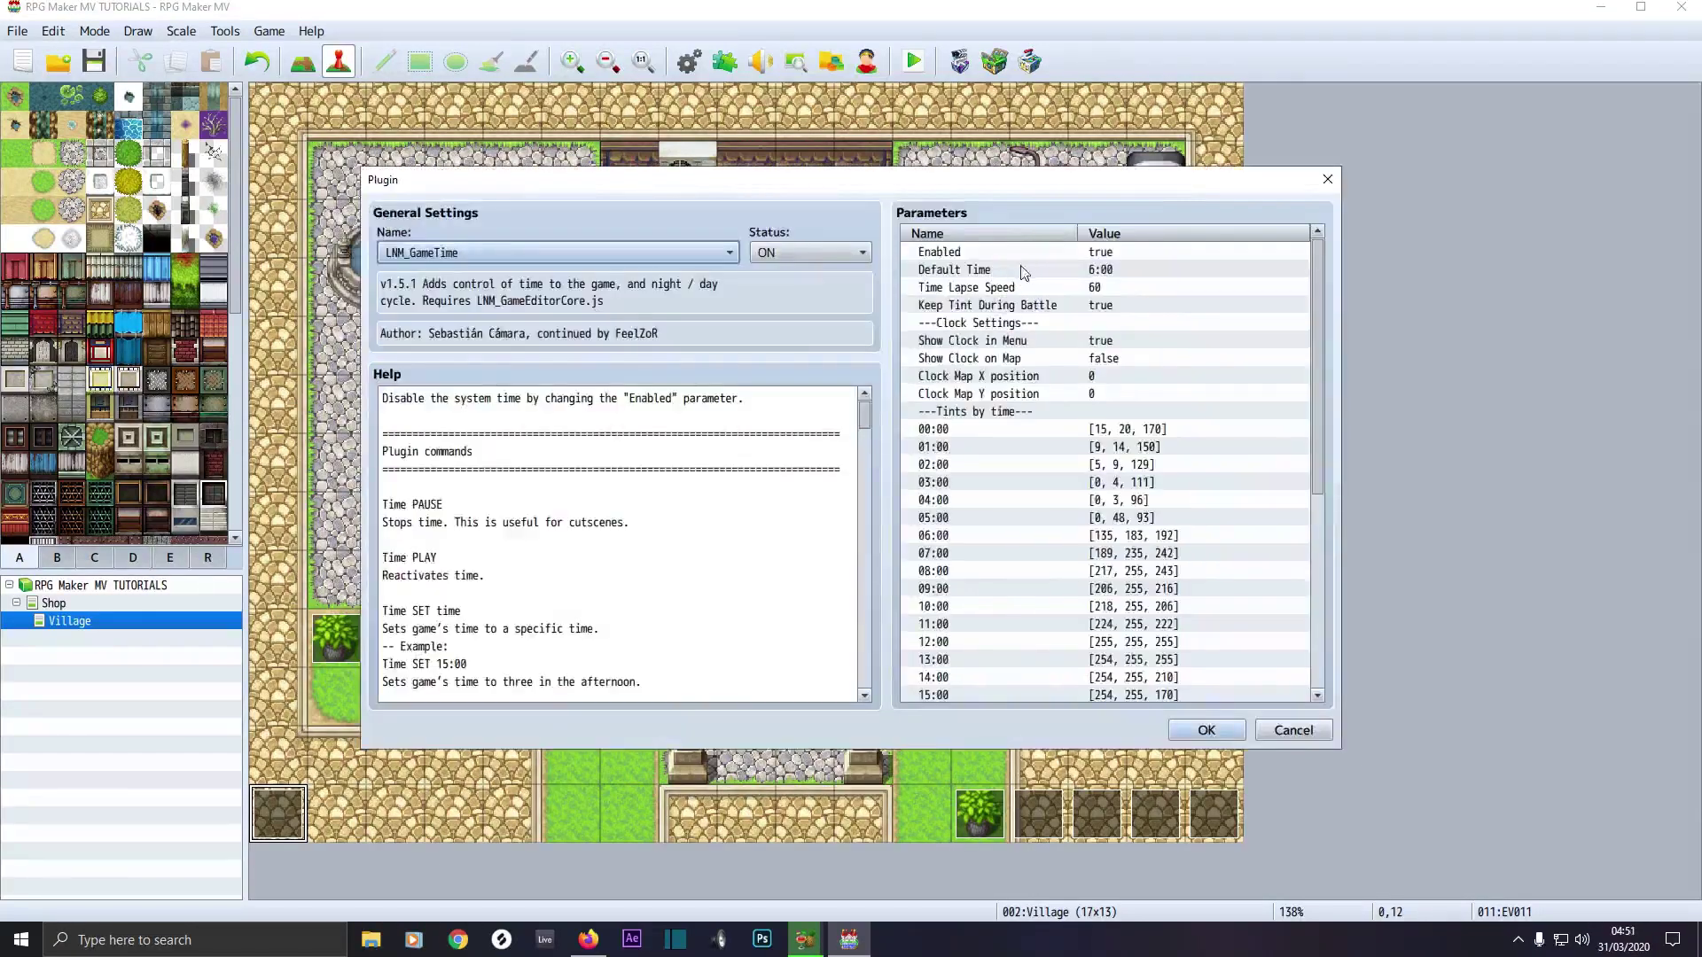
double_click(1095, 271)
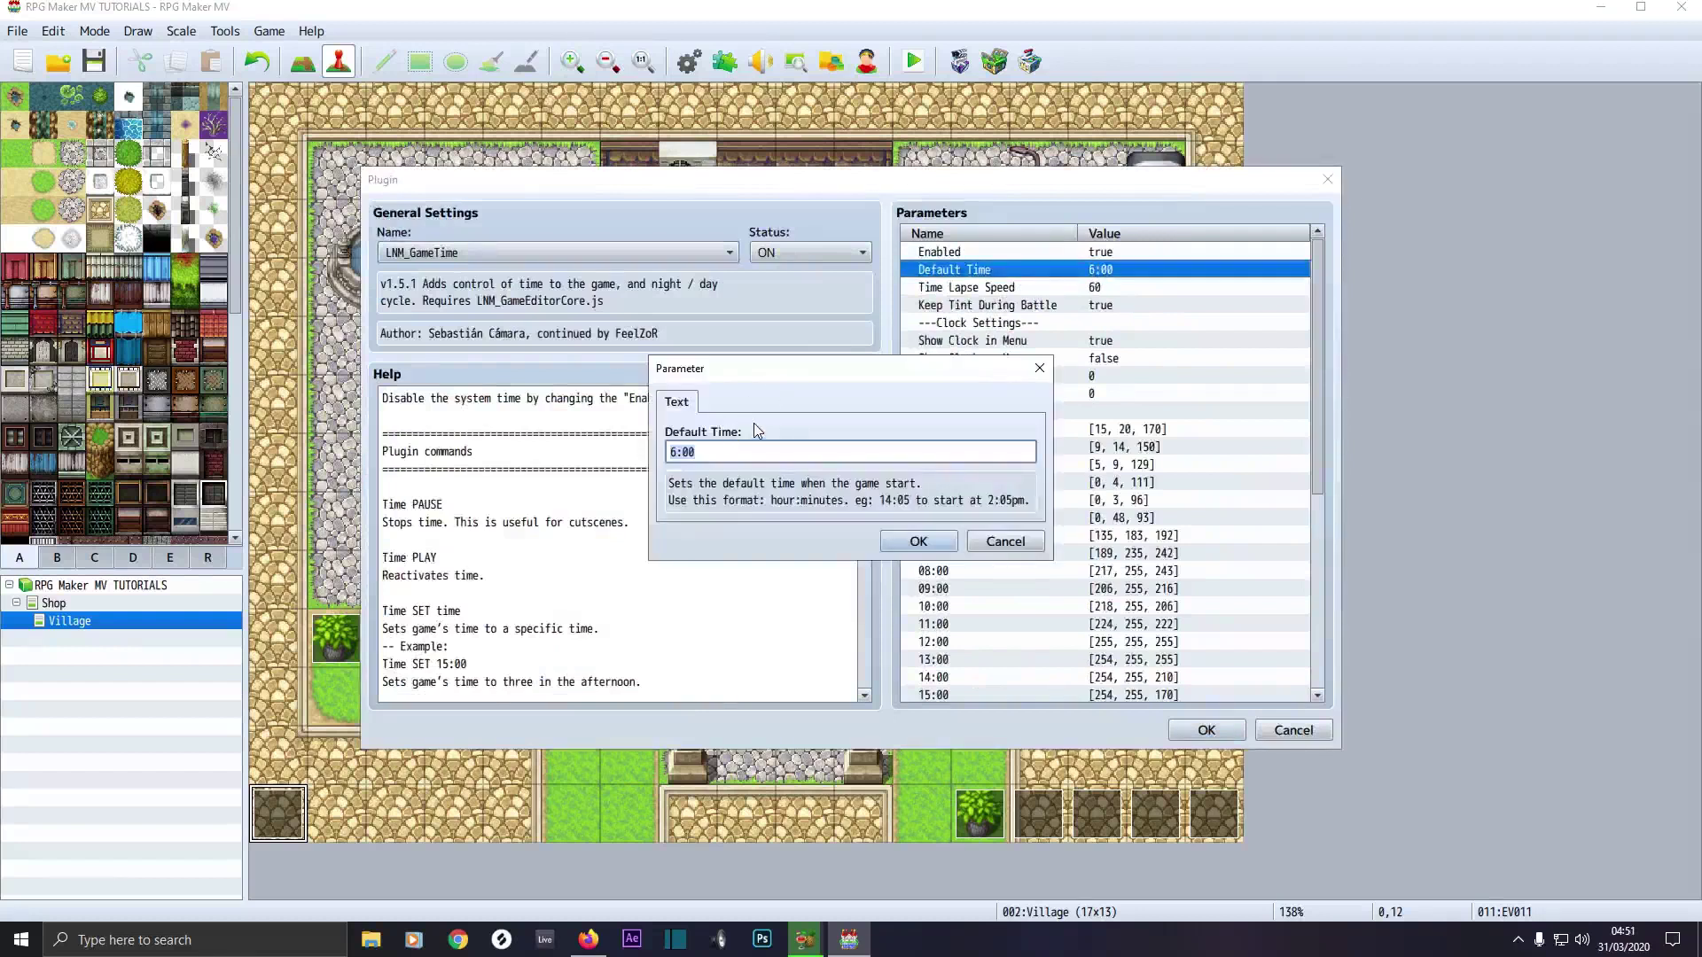
text(21:50)
click(912, 542)
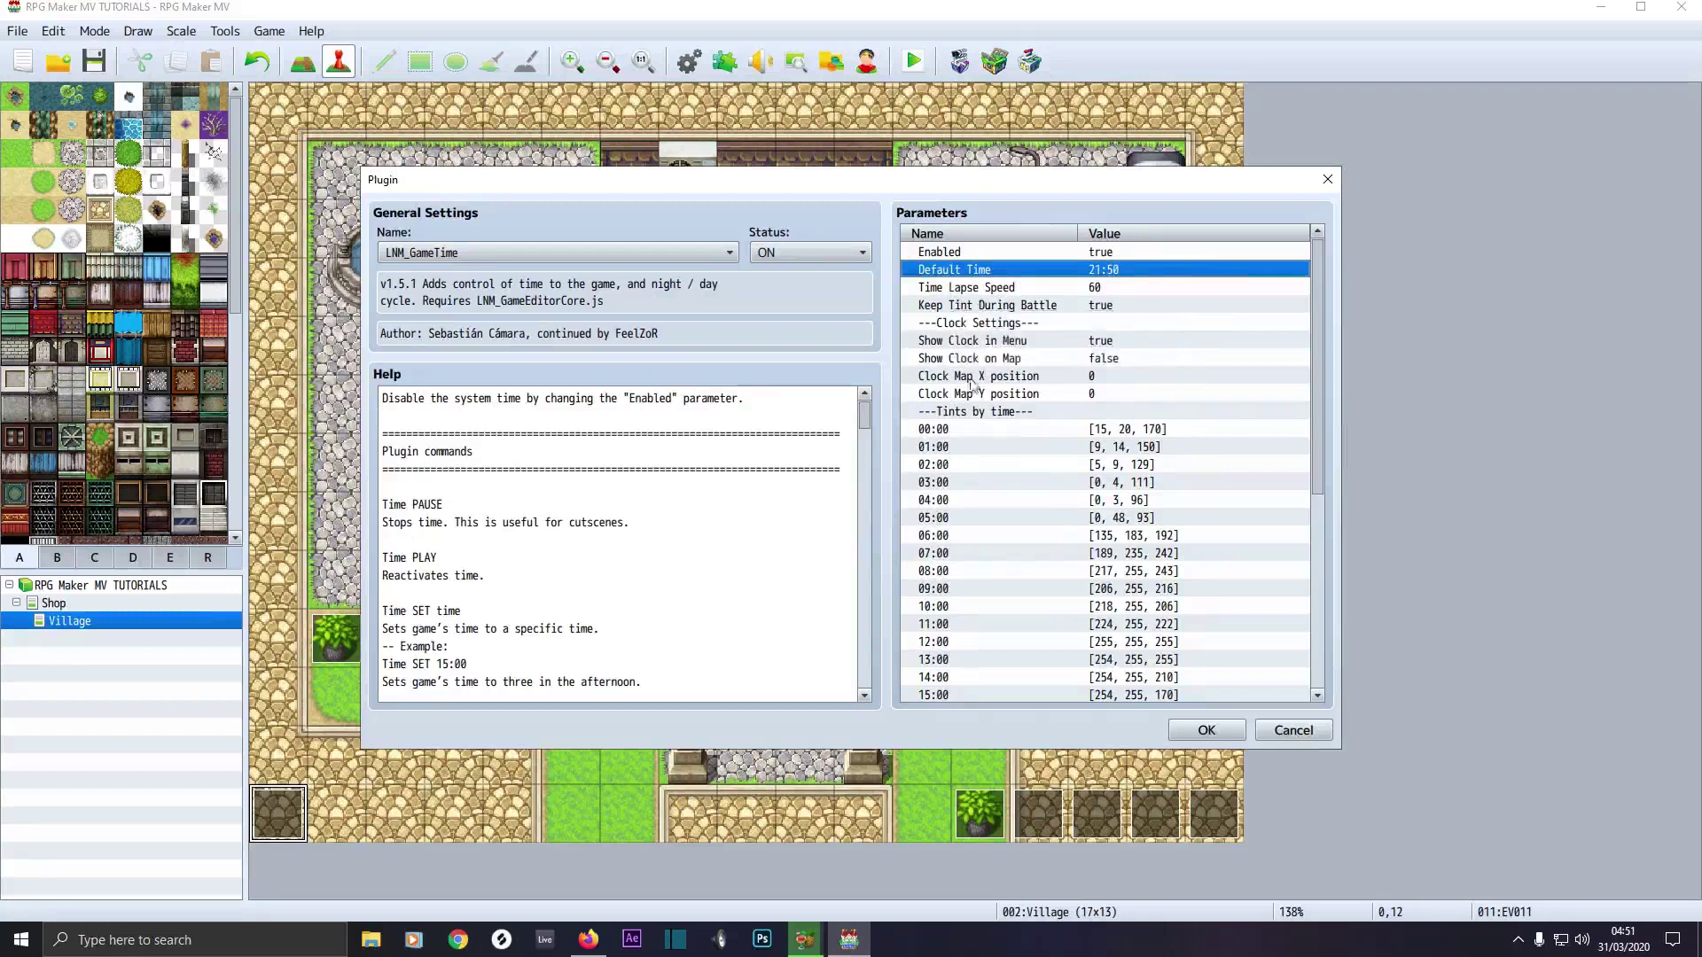
Set LNM_GameTime's Show Clock on Map parameter to true and save the plugin's settings
double_click(1105, 364)
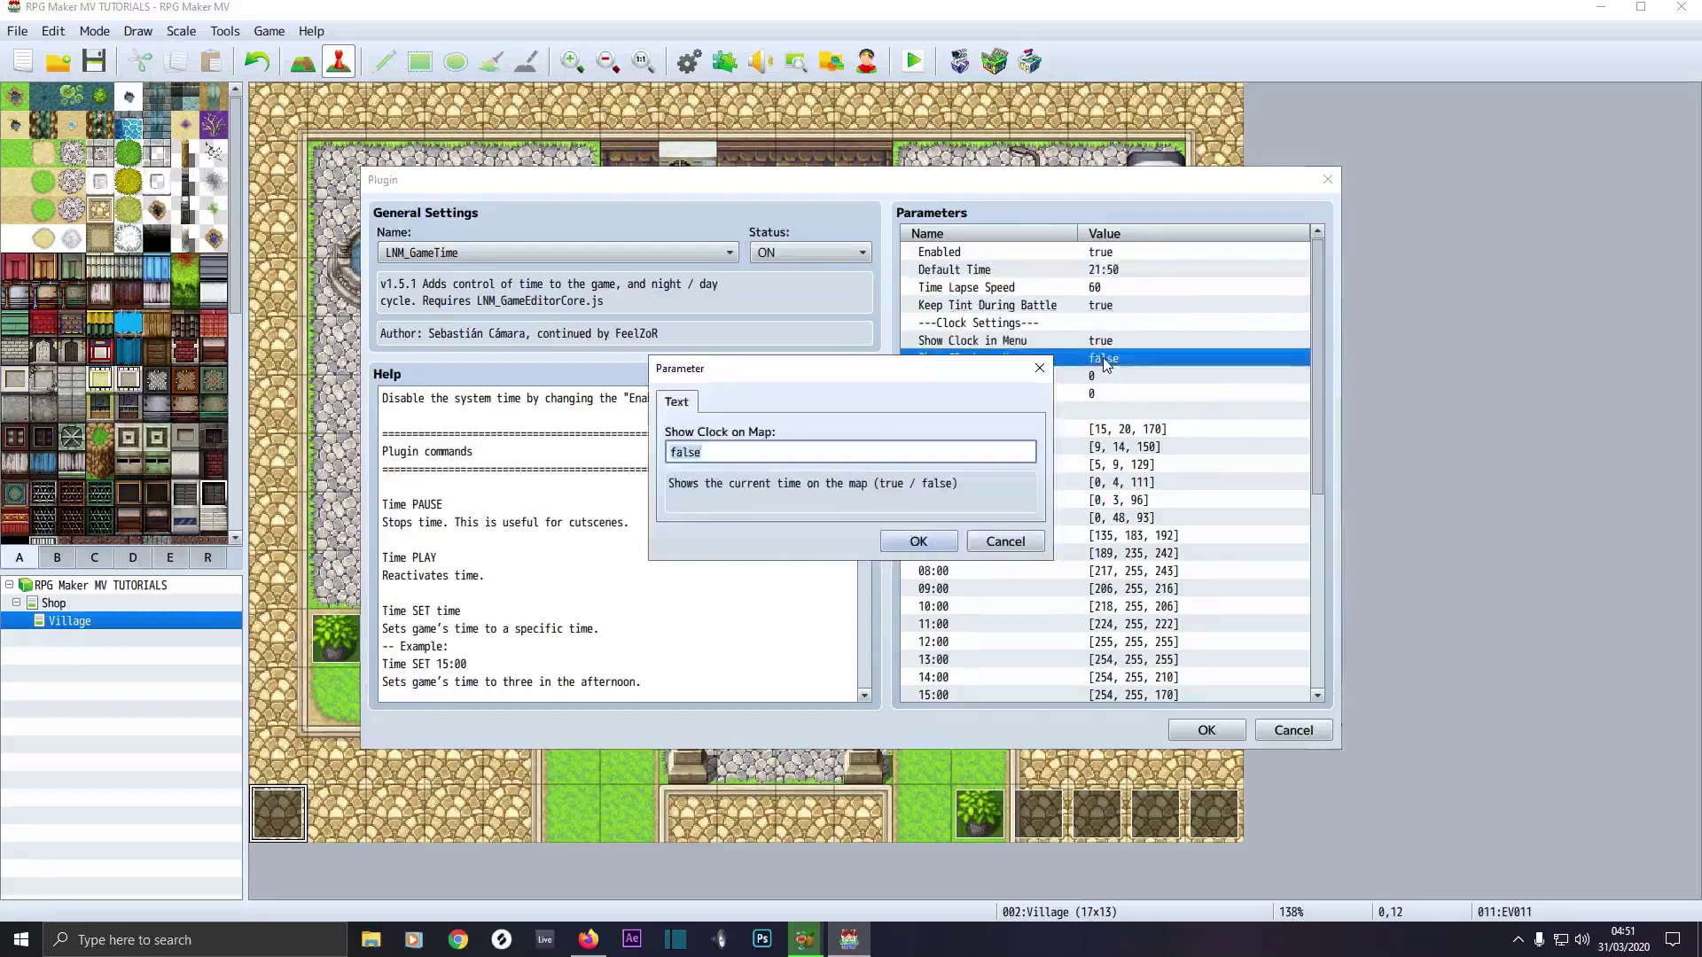
key(BackSpace)
key(BackSpace)
key(BackSpace)
key(BackSpace)
key(BackSpace)
text(tr)
click(913, 541)
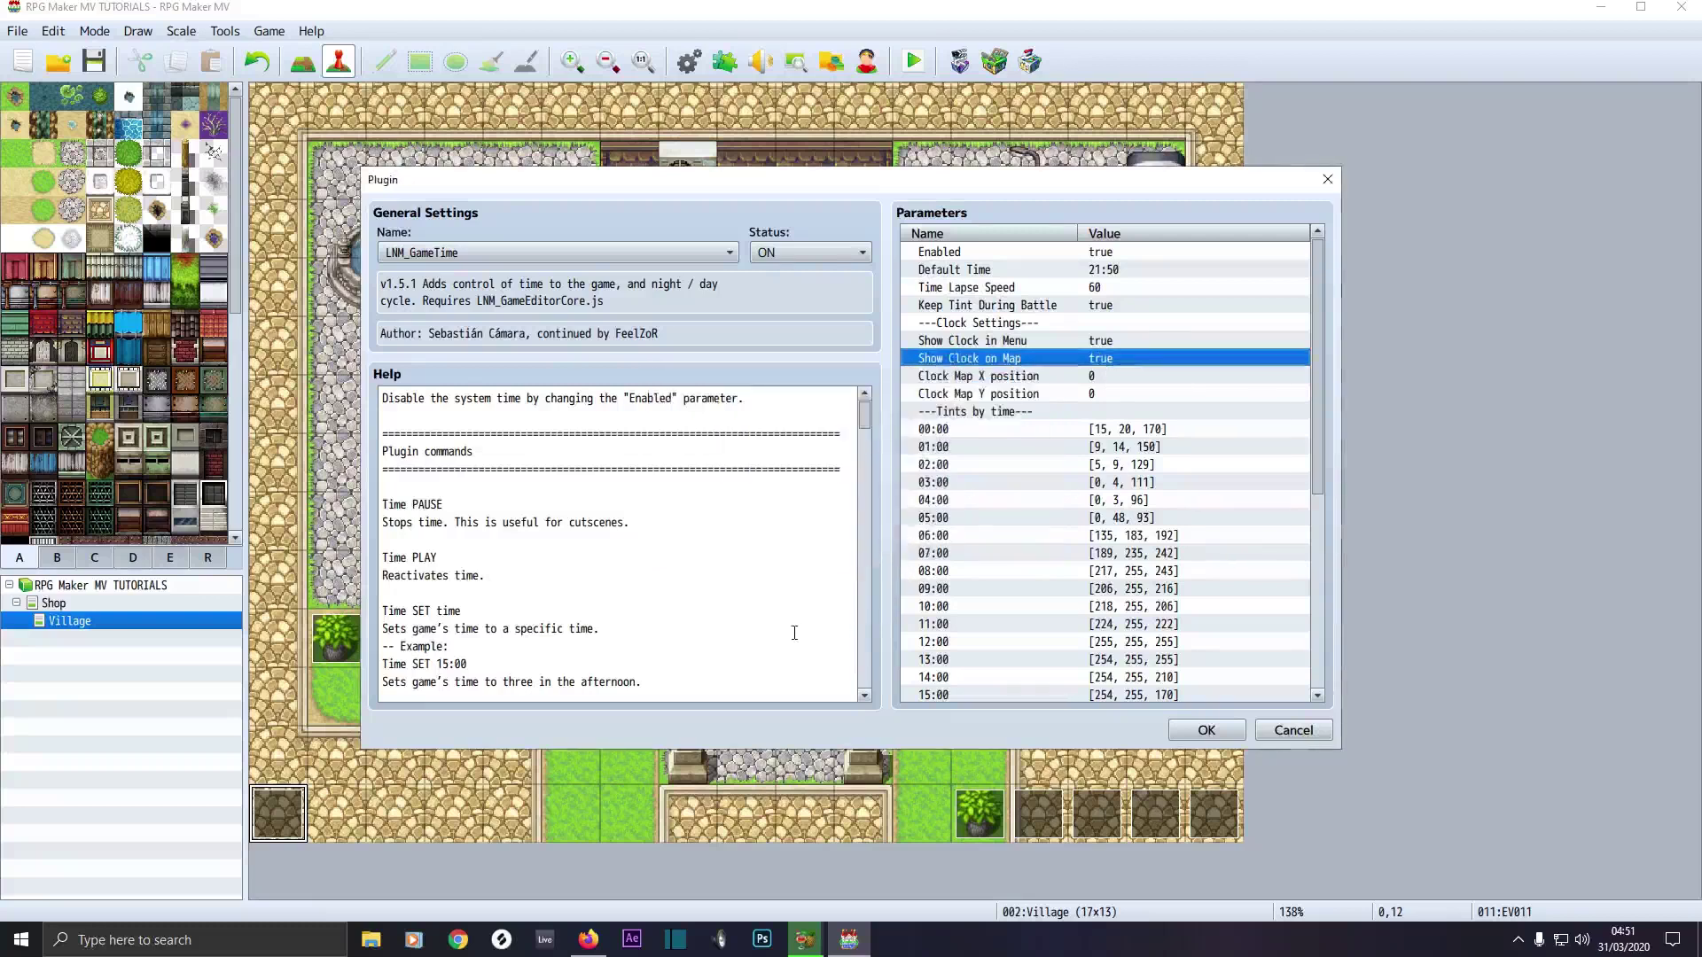
click(1181, 727)
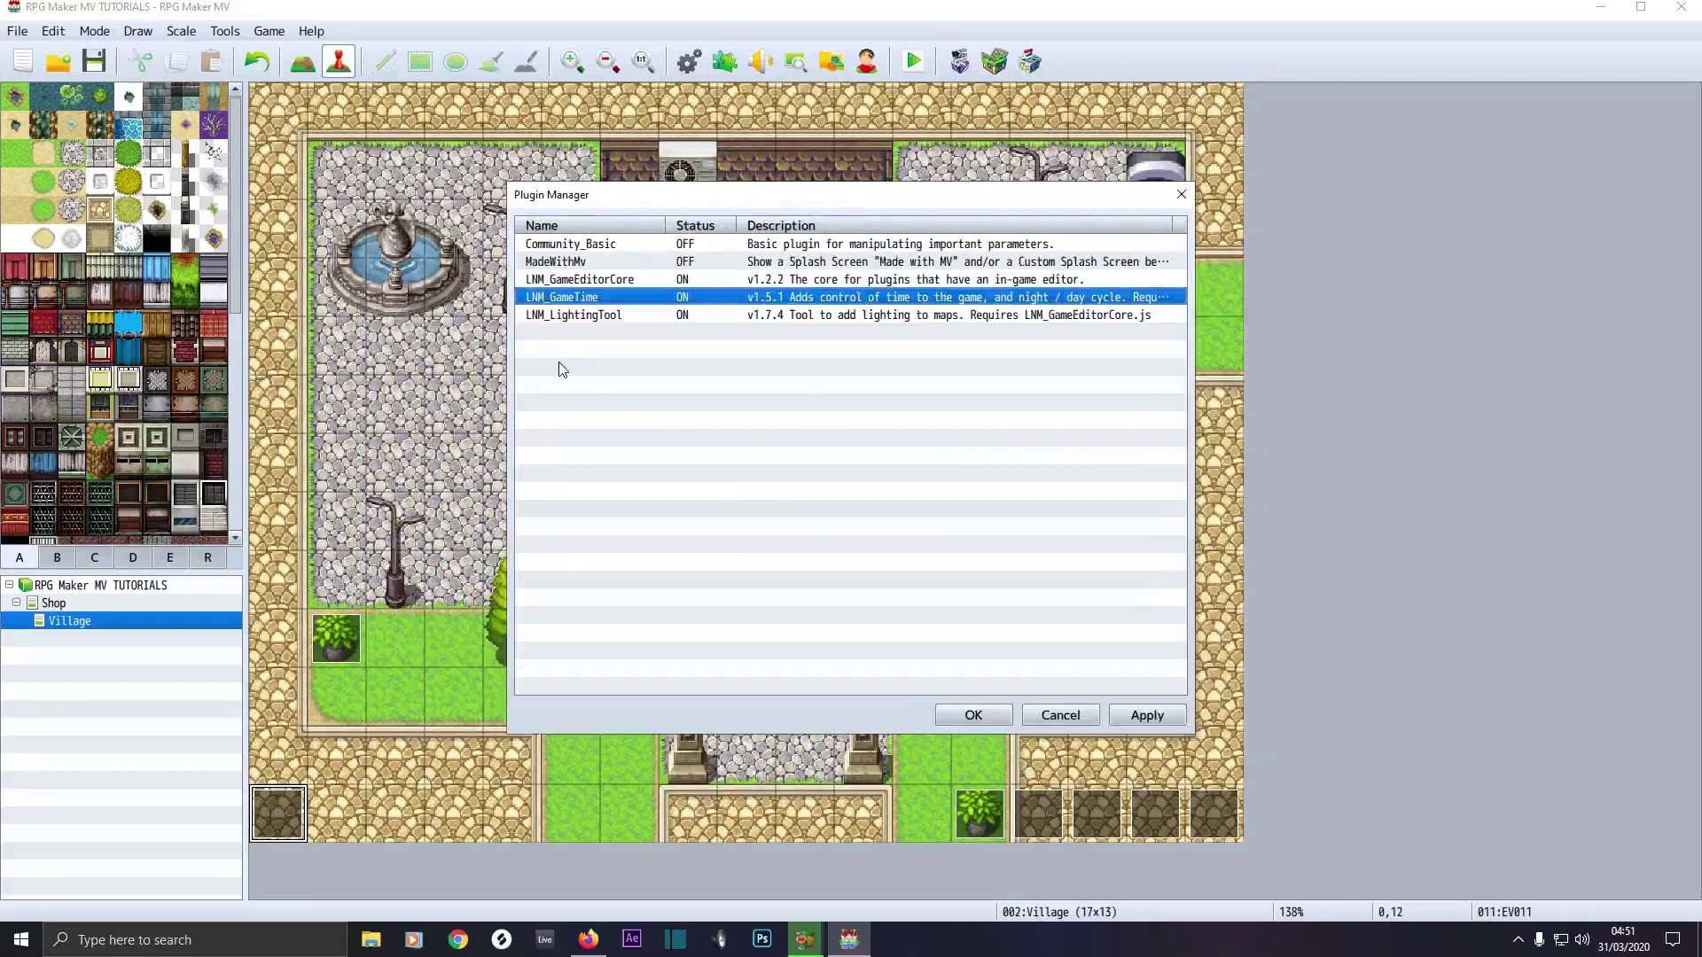
Try to set the Incompatibility fix parameter of the LNM_LightingTool plugin to true
click(574, 319)
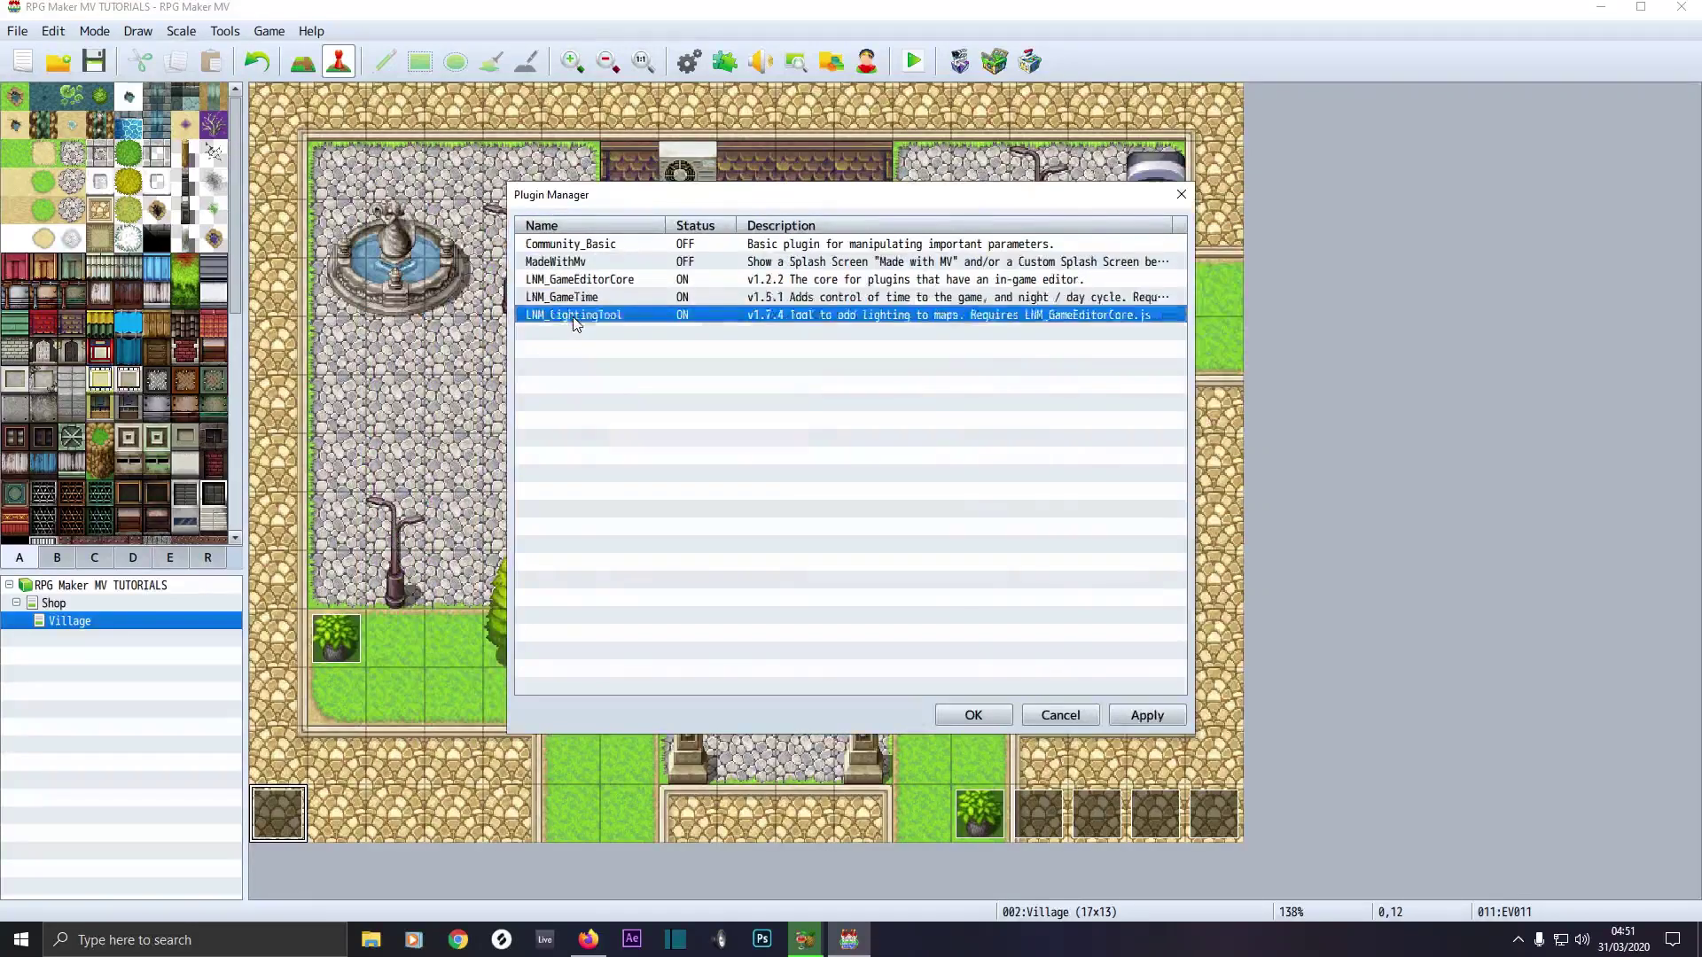
double_click(573, 319)
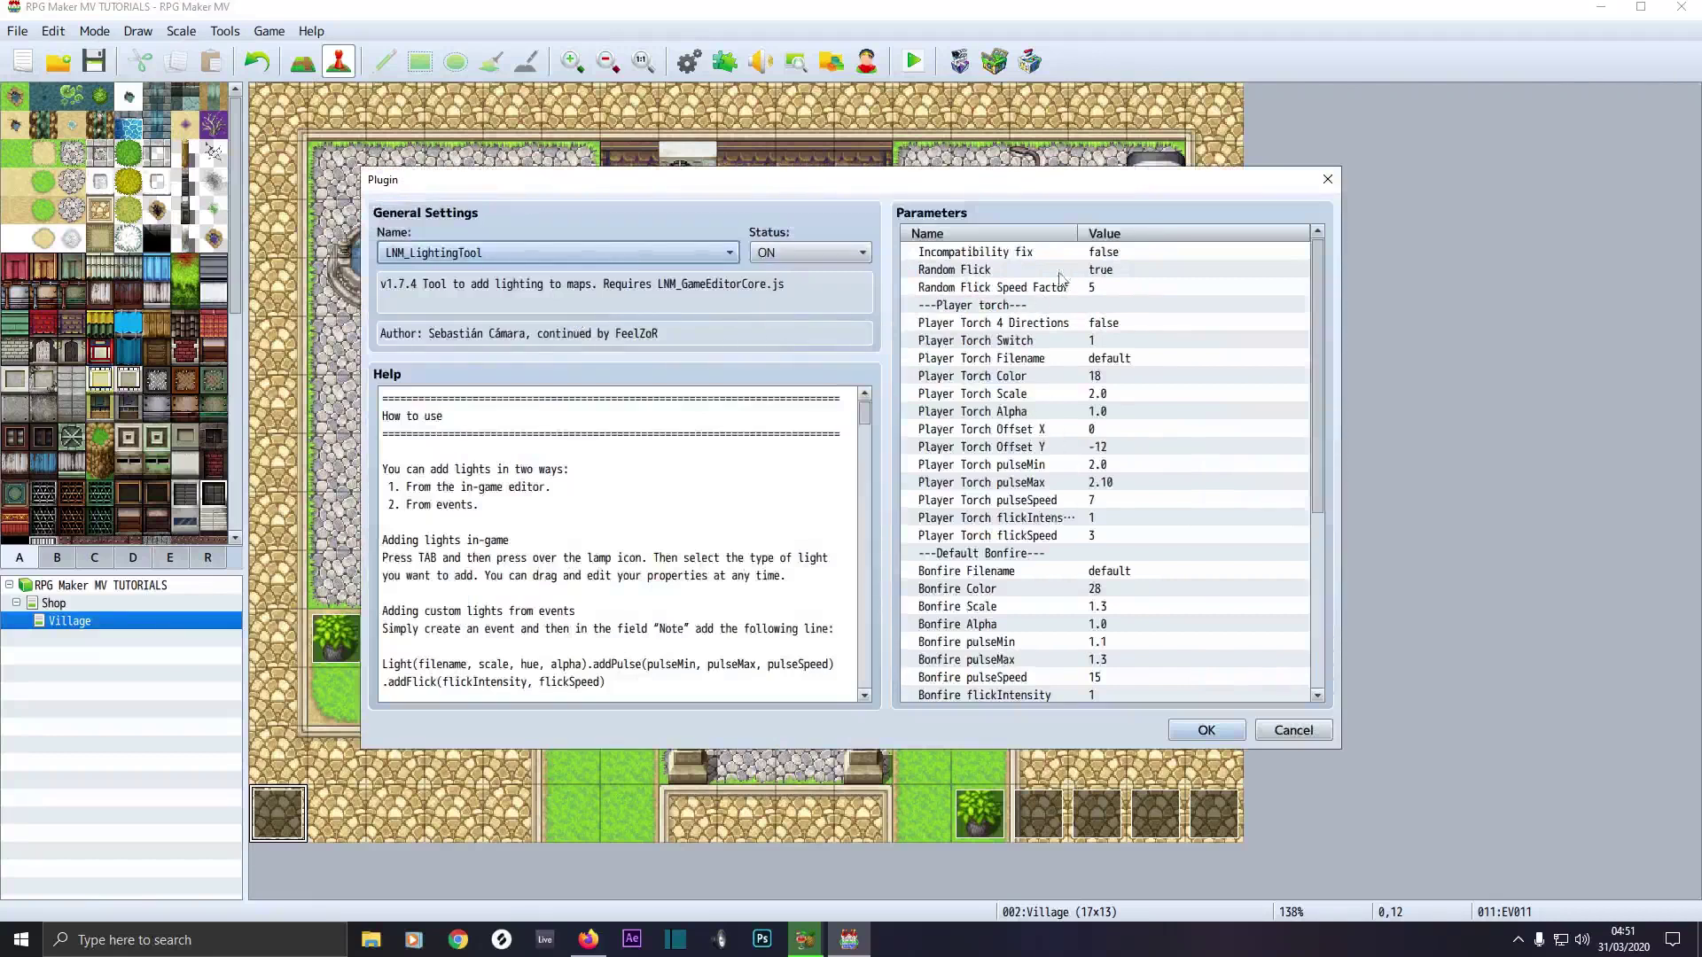
double_click(1102, 256)
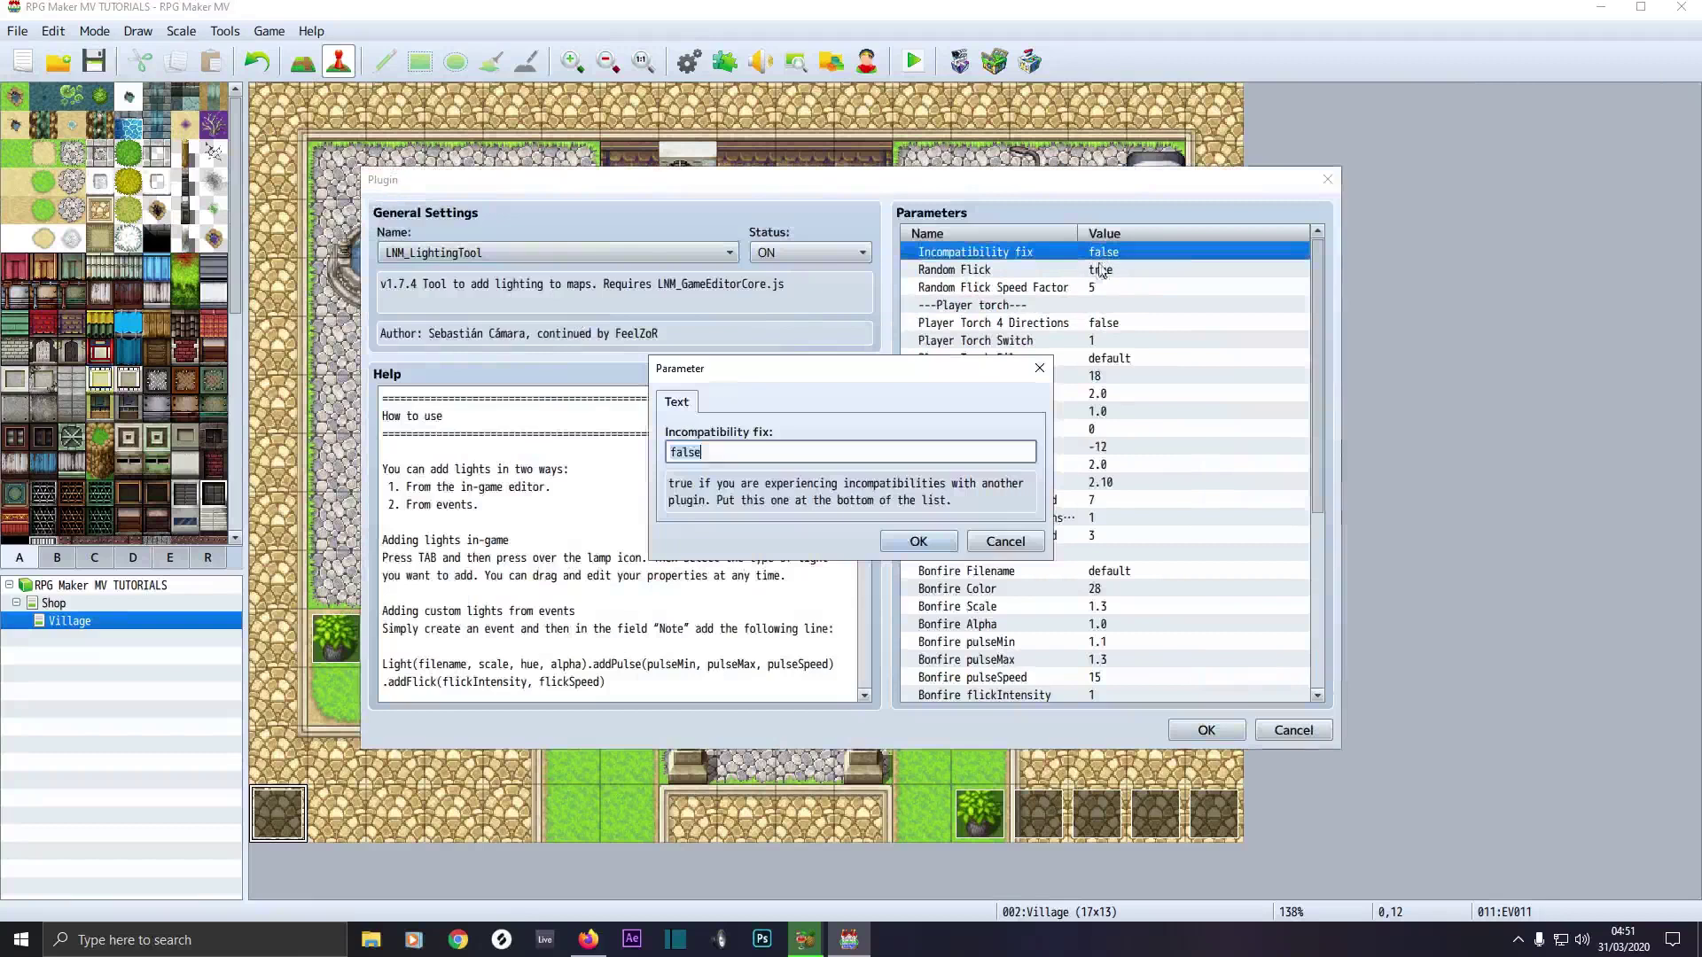
key(BackSpace)
key(BackSpace)
key(BackSpace)
key(BackSpace)
key(BackSpace)
text(tr)
click(927, 539)
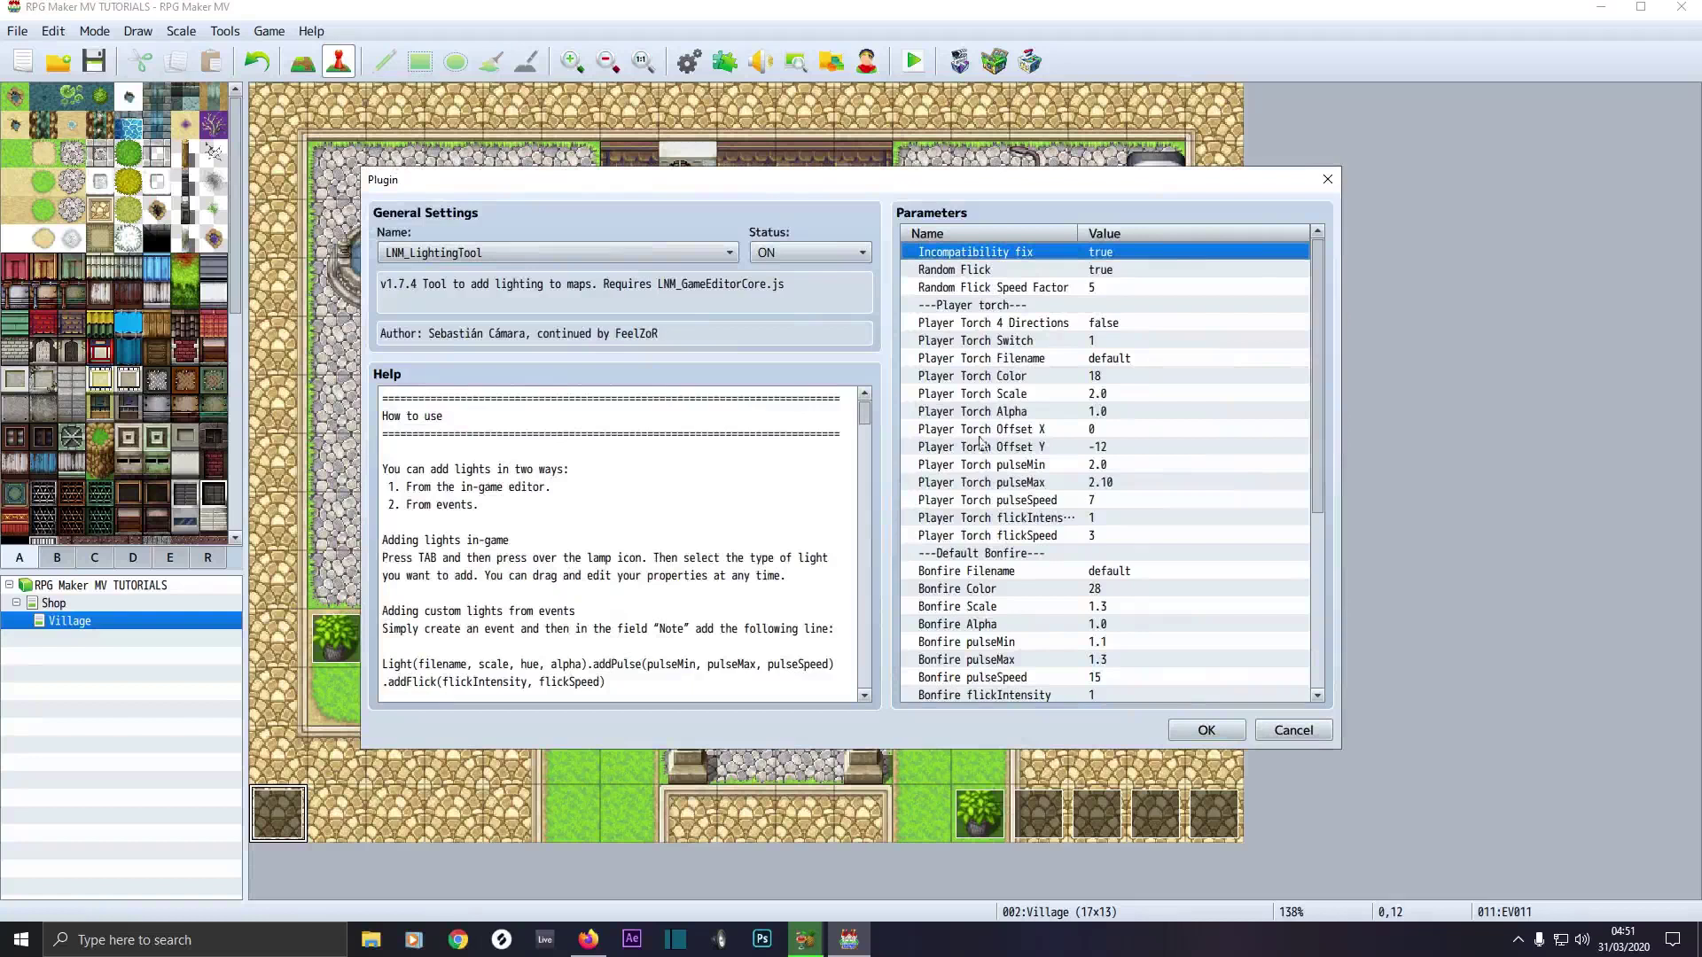
Read the LNM_LightingTool help on the Light LIMIT command and close the plugin's settings without saving
scroll(972, 621, down, 5)
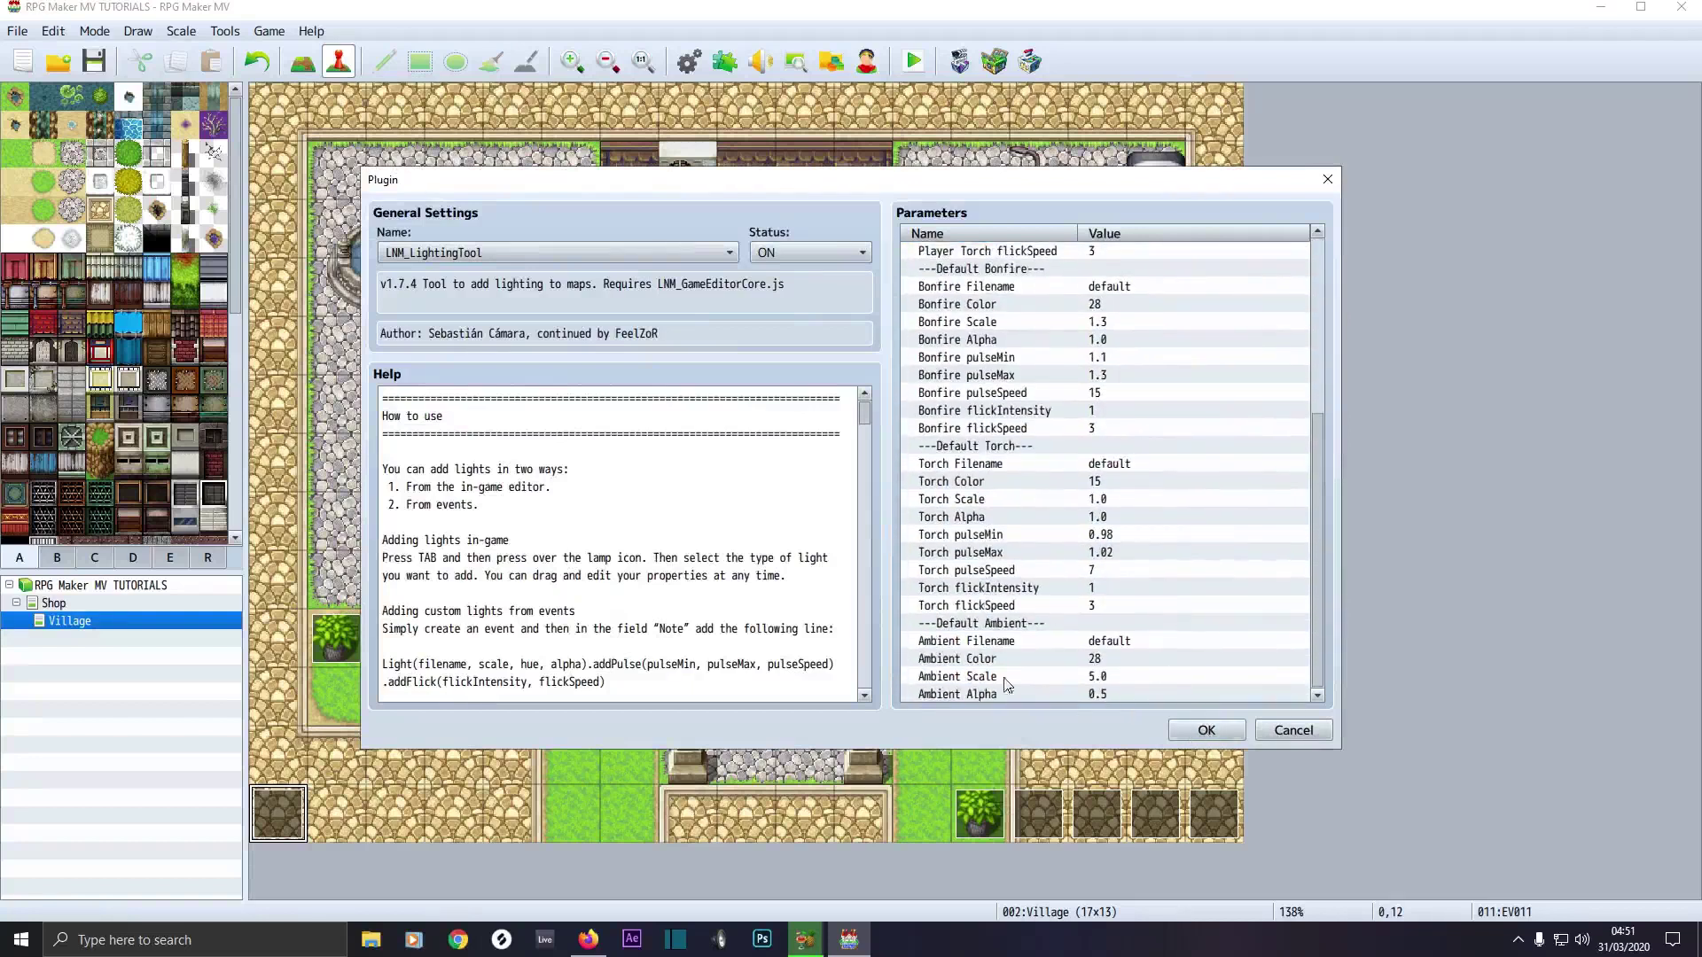
drag(865, 407, 847, 501)
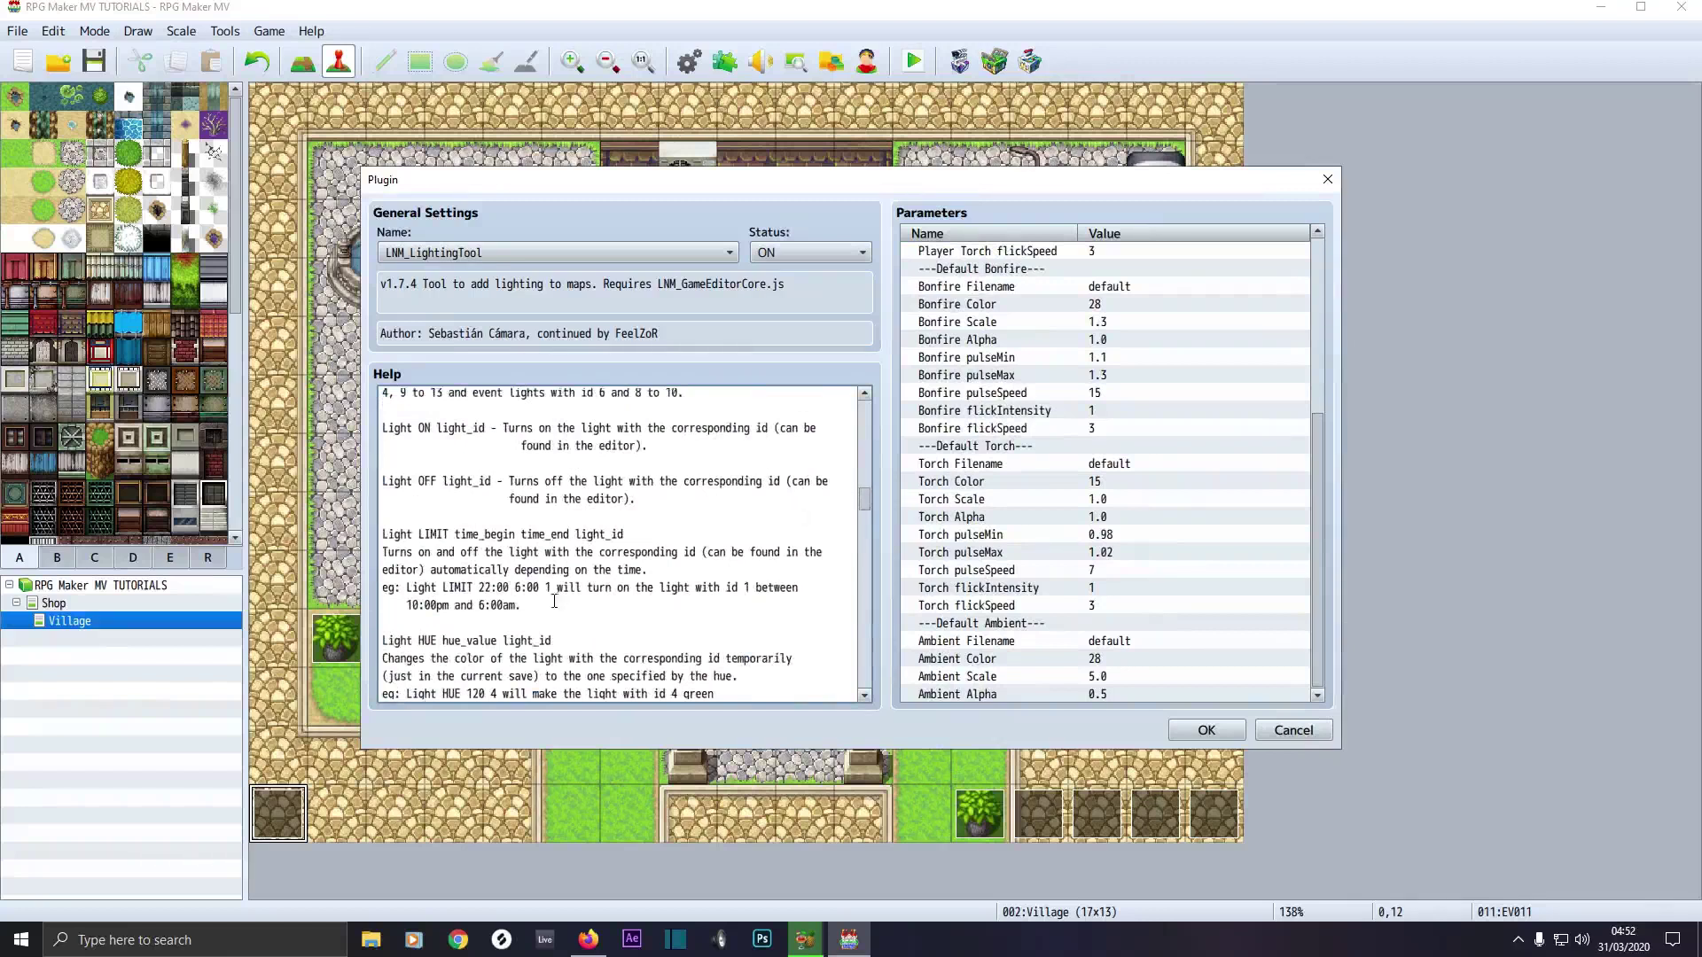
drag(550, 589, 410, 596)
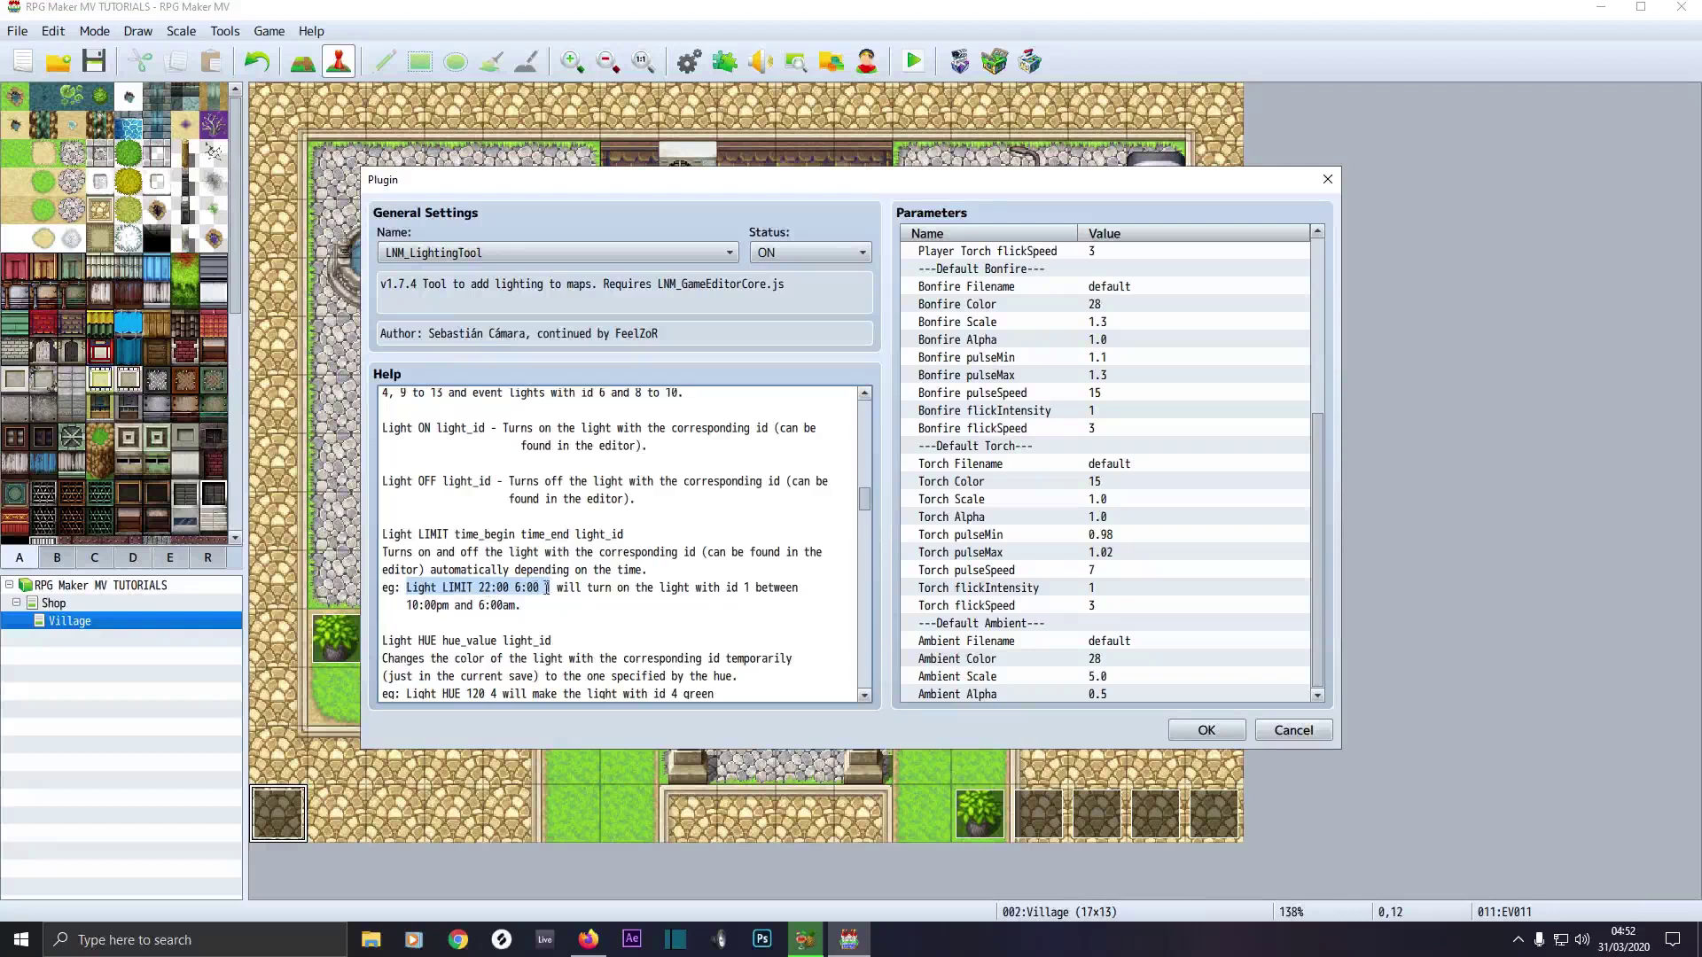
click(1301, 732)
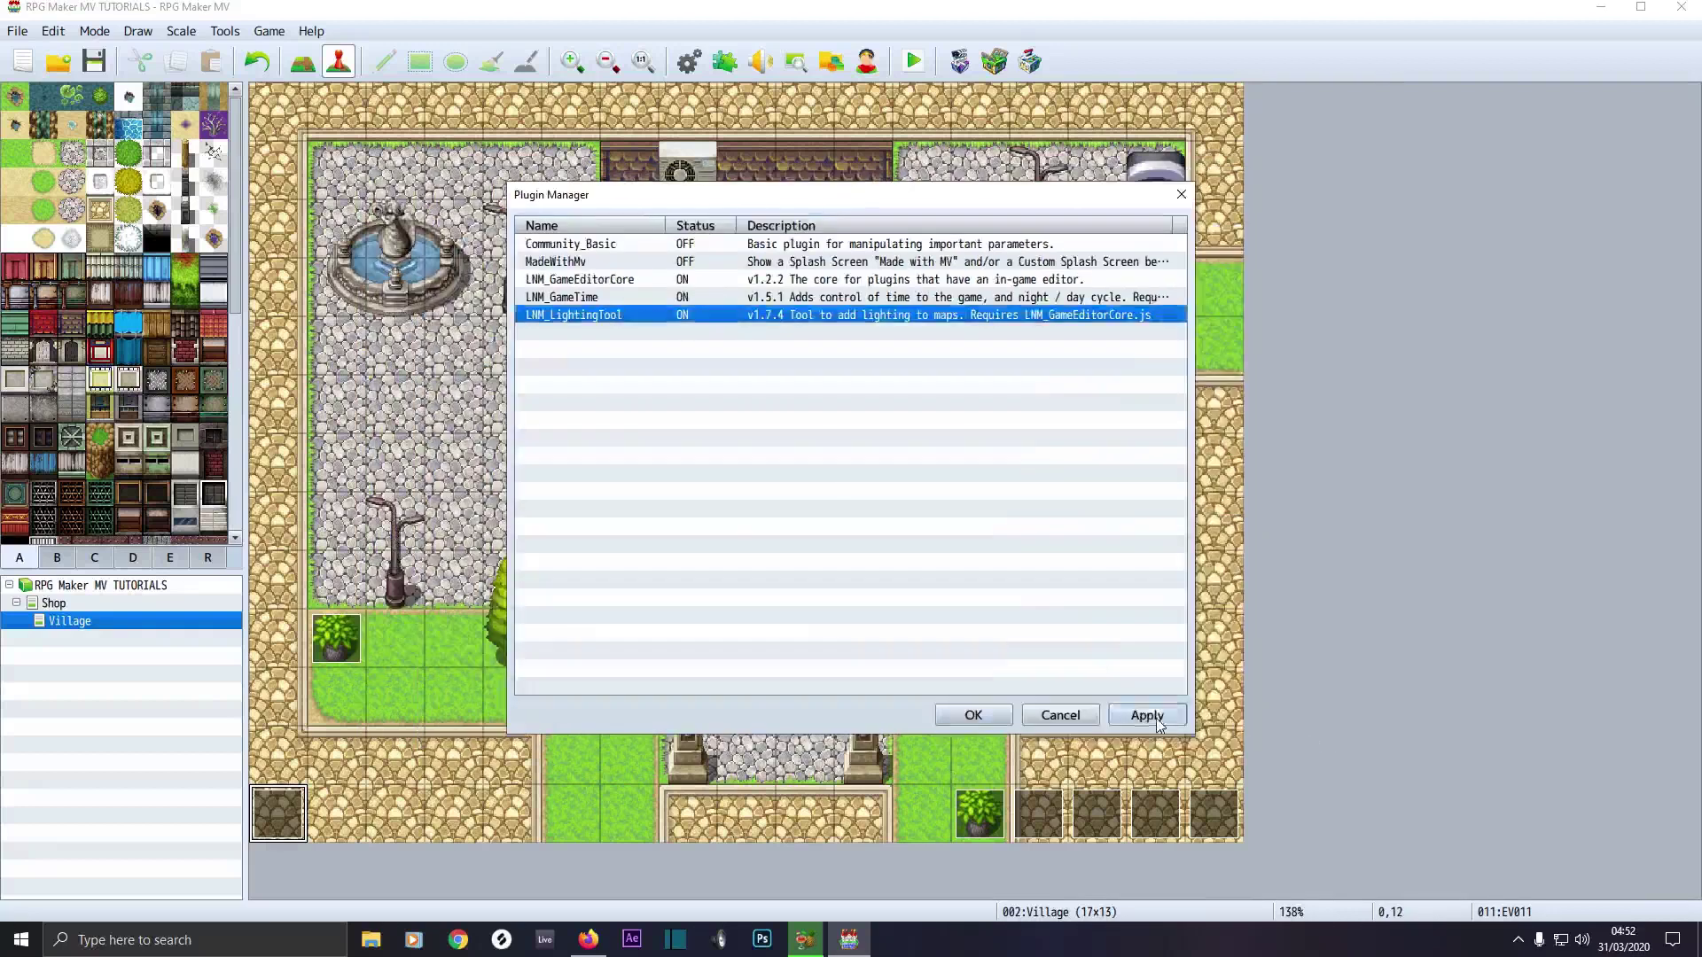
Confirm the plugin list and start a new game in a playtest of the project
click(974, 714)
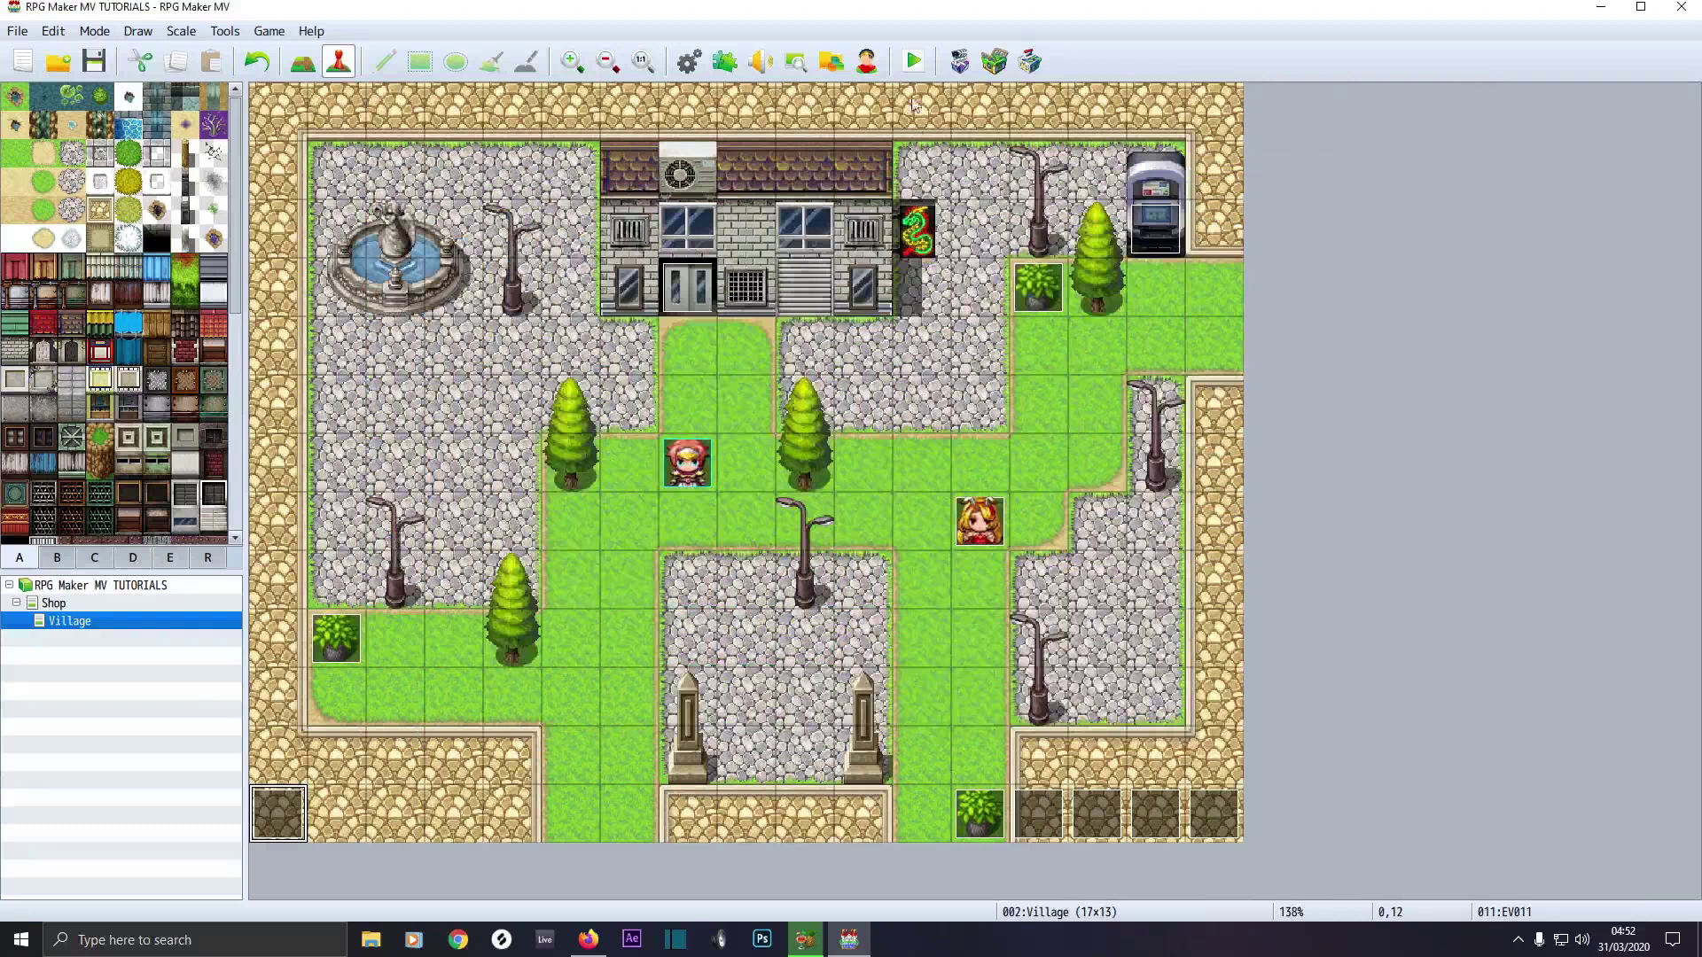
click(918, 60)
click(783, 495)
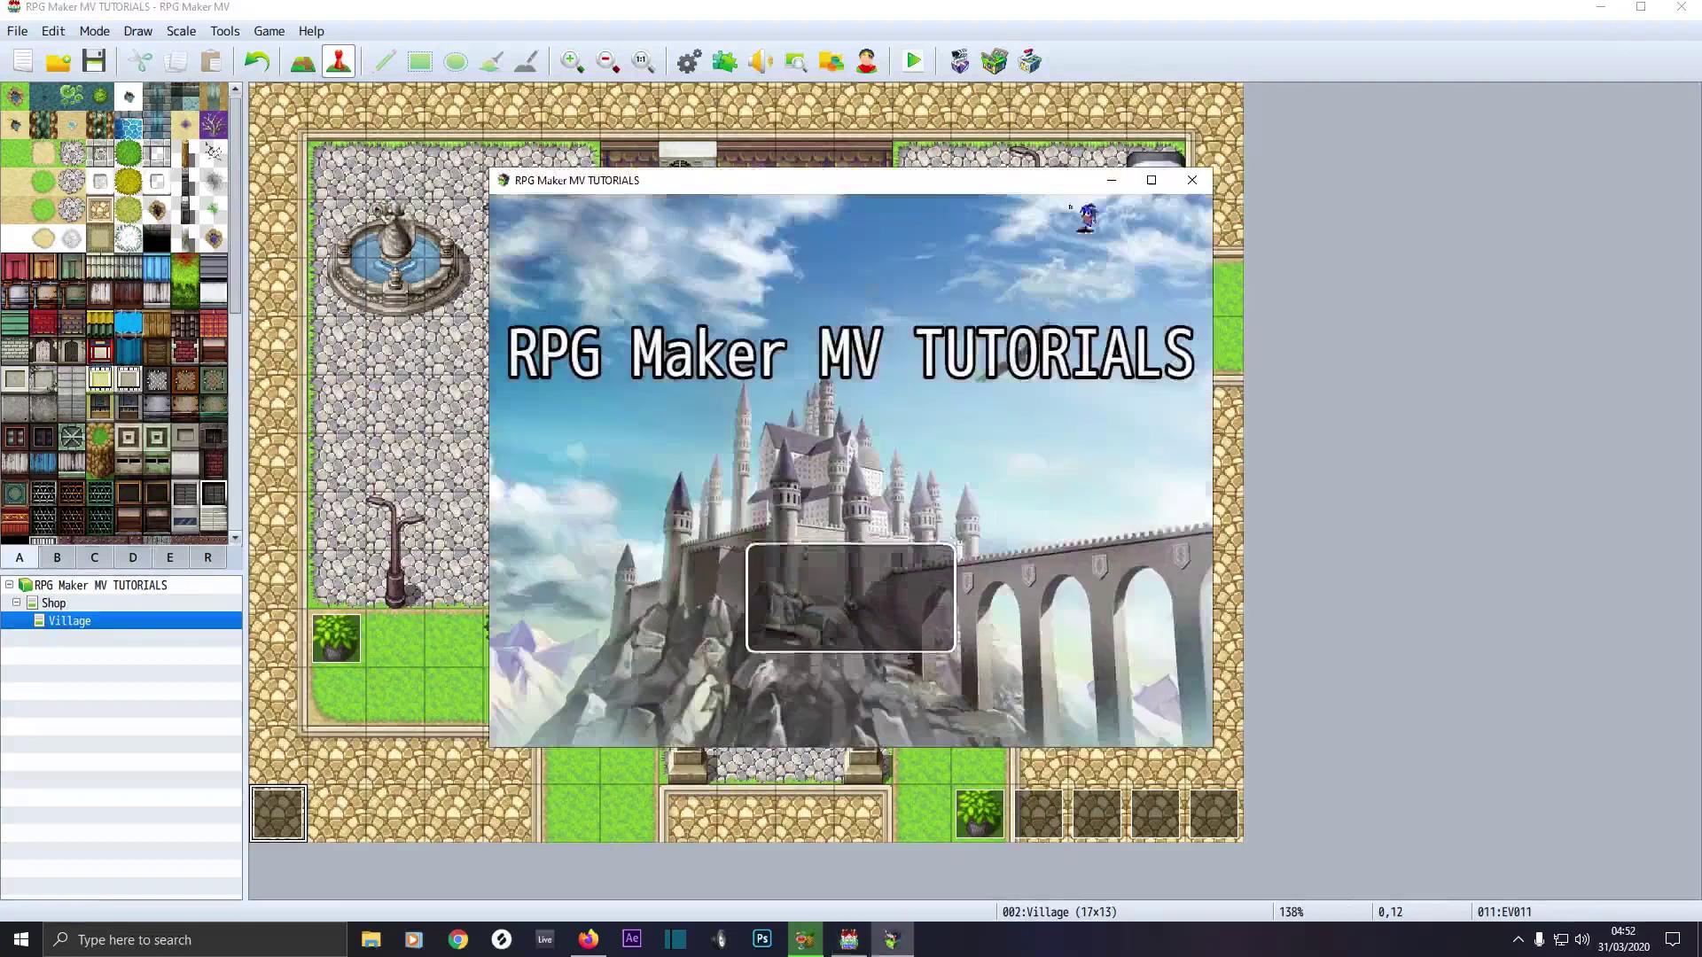
click(824, 569)
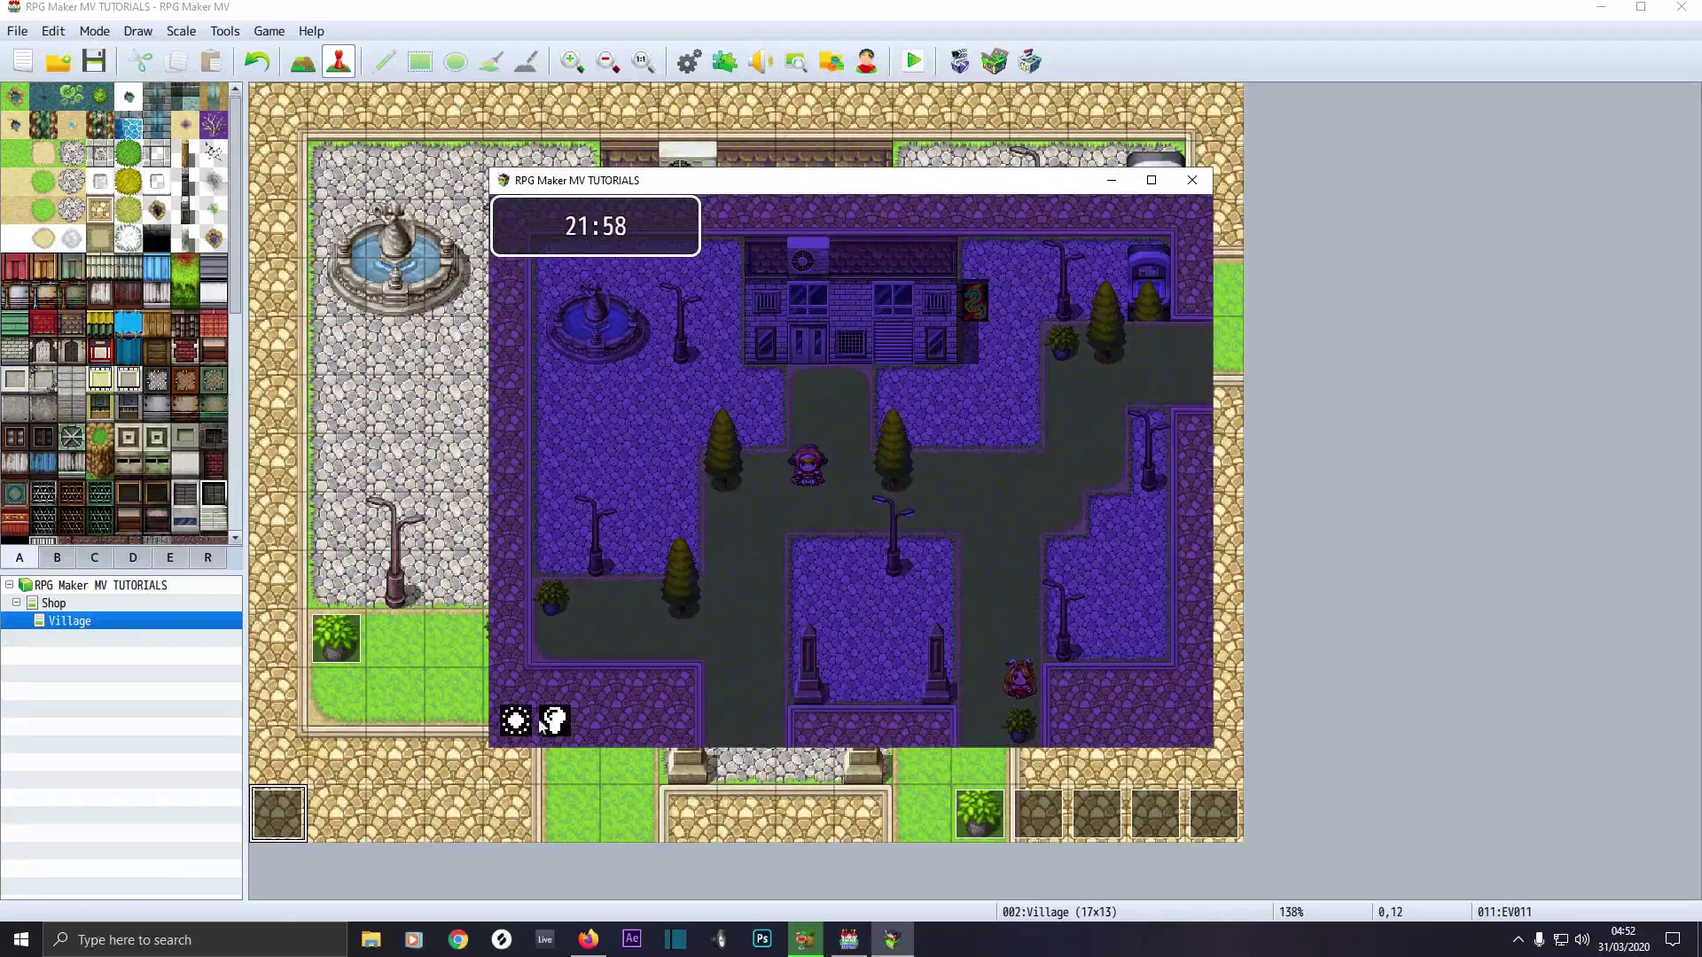
Show and hide the in-game editor's time slider and open its lighting tool
click(516, 721)
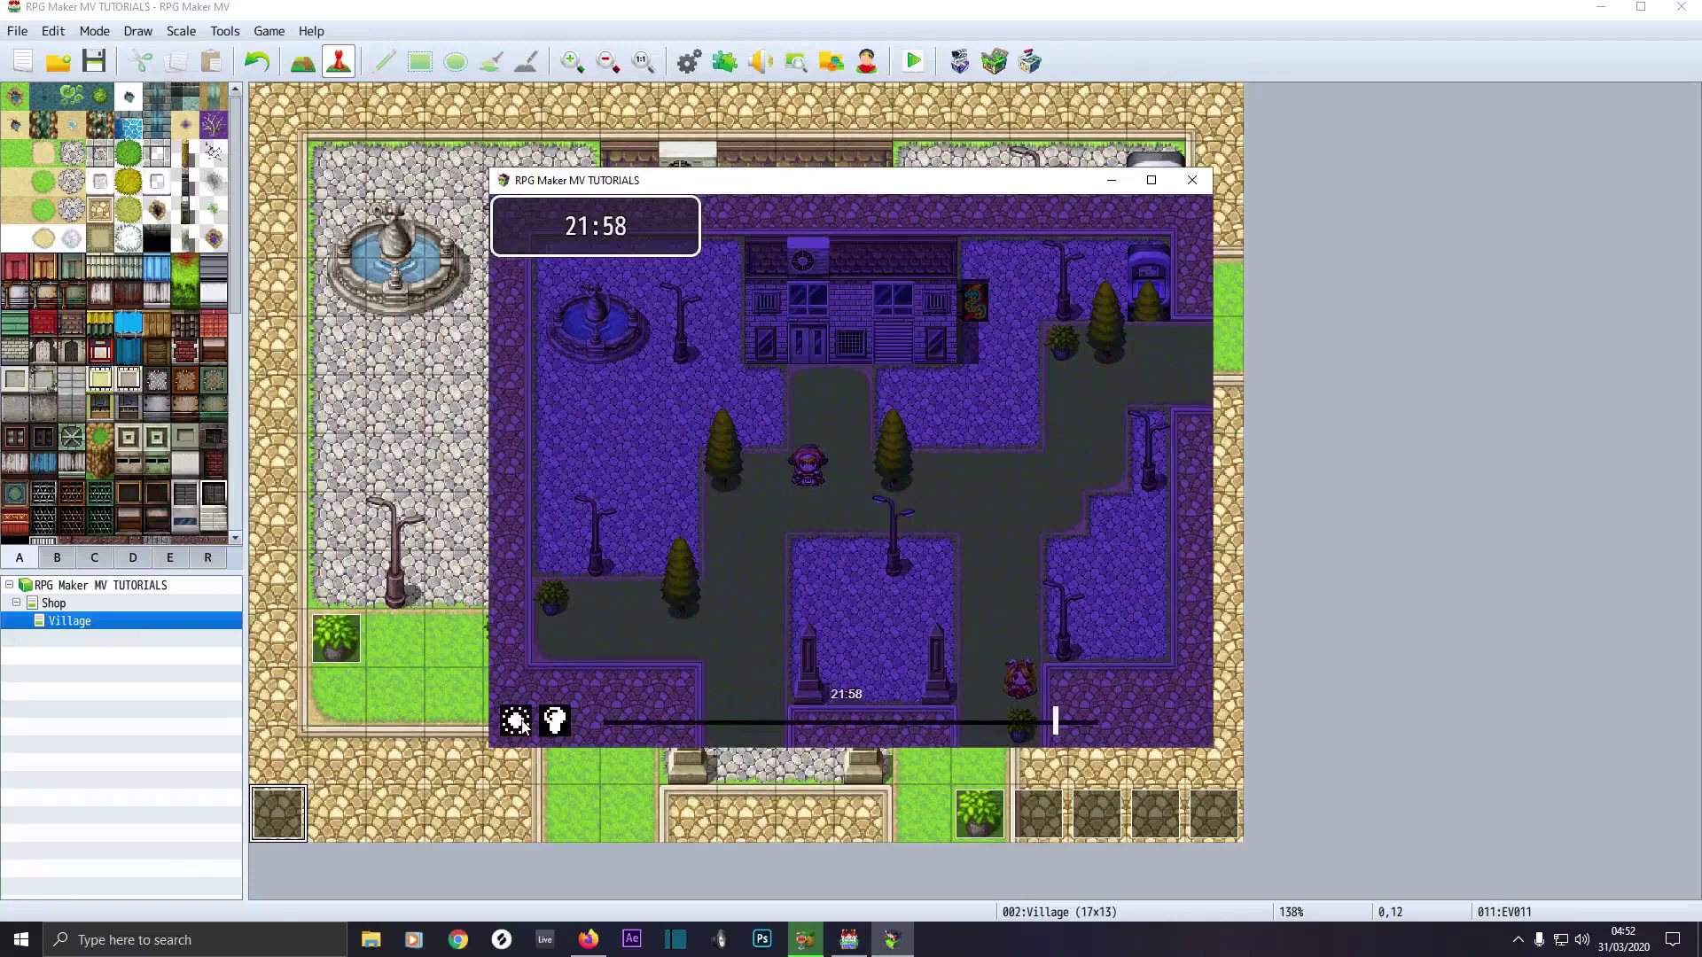
click(520, 722)
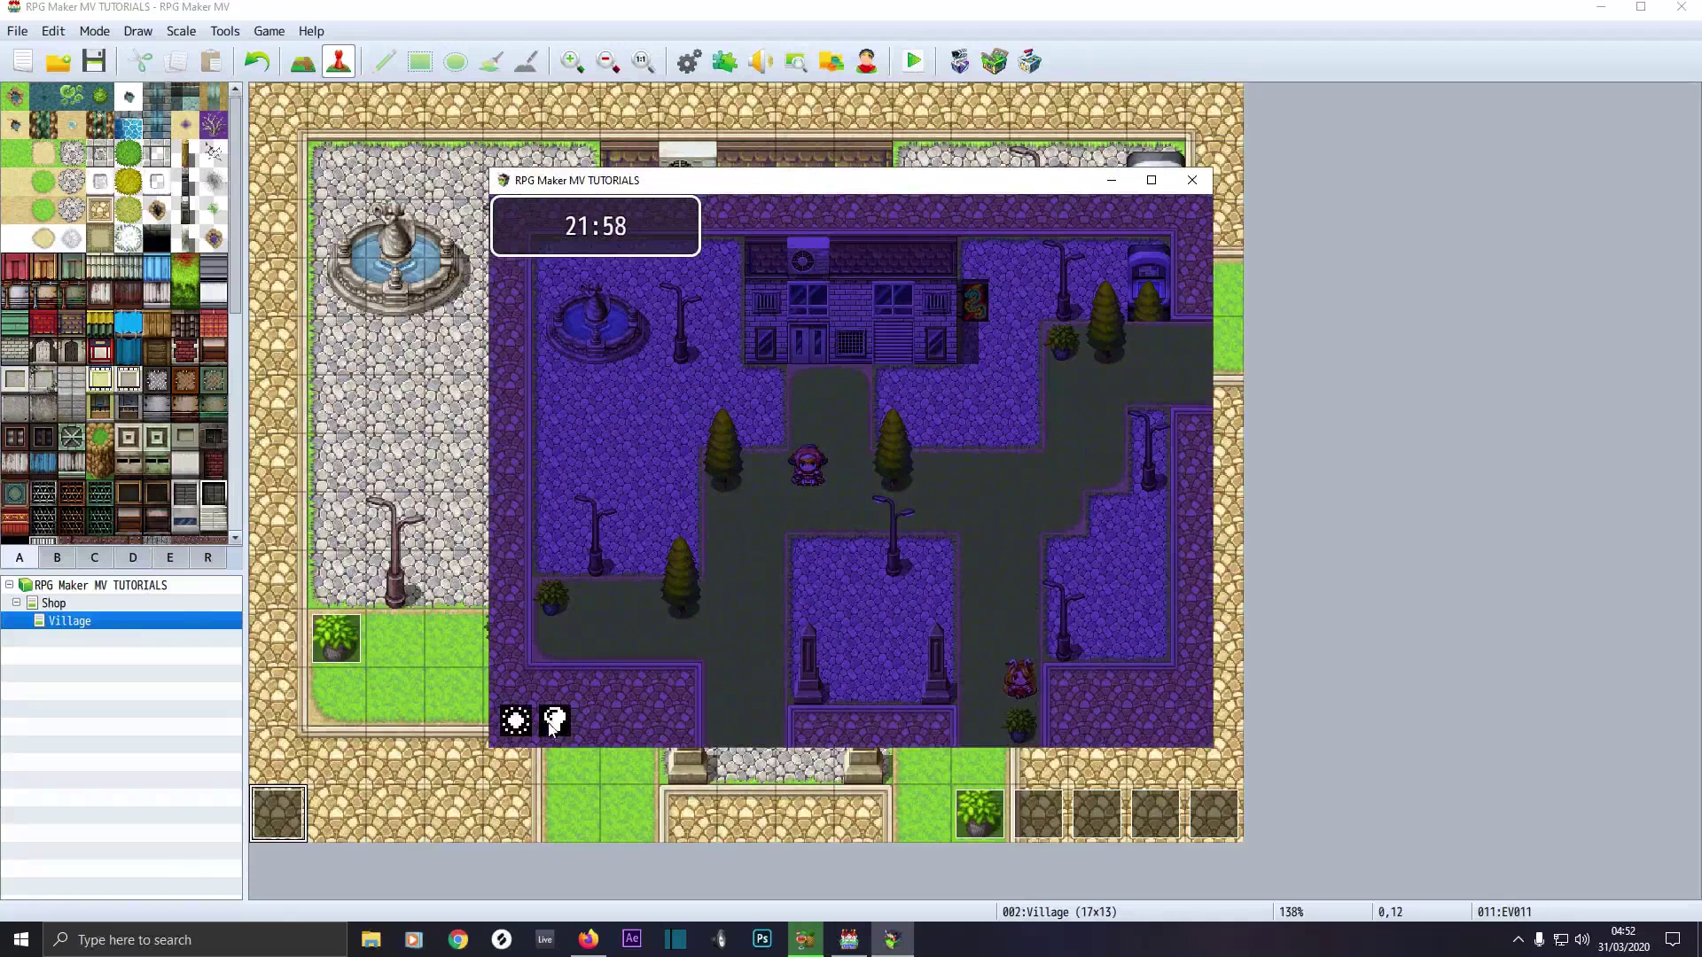
click(553, 722)
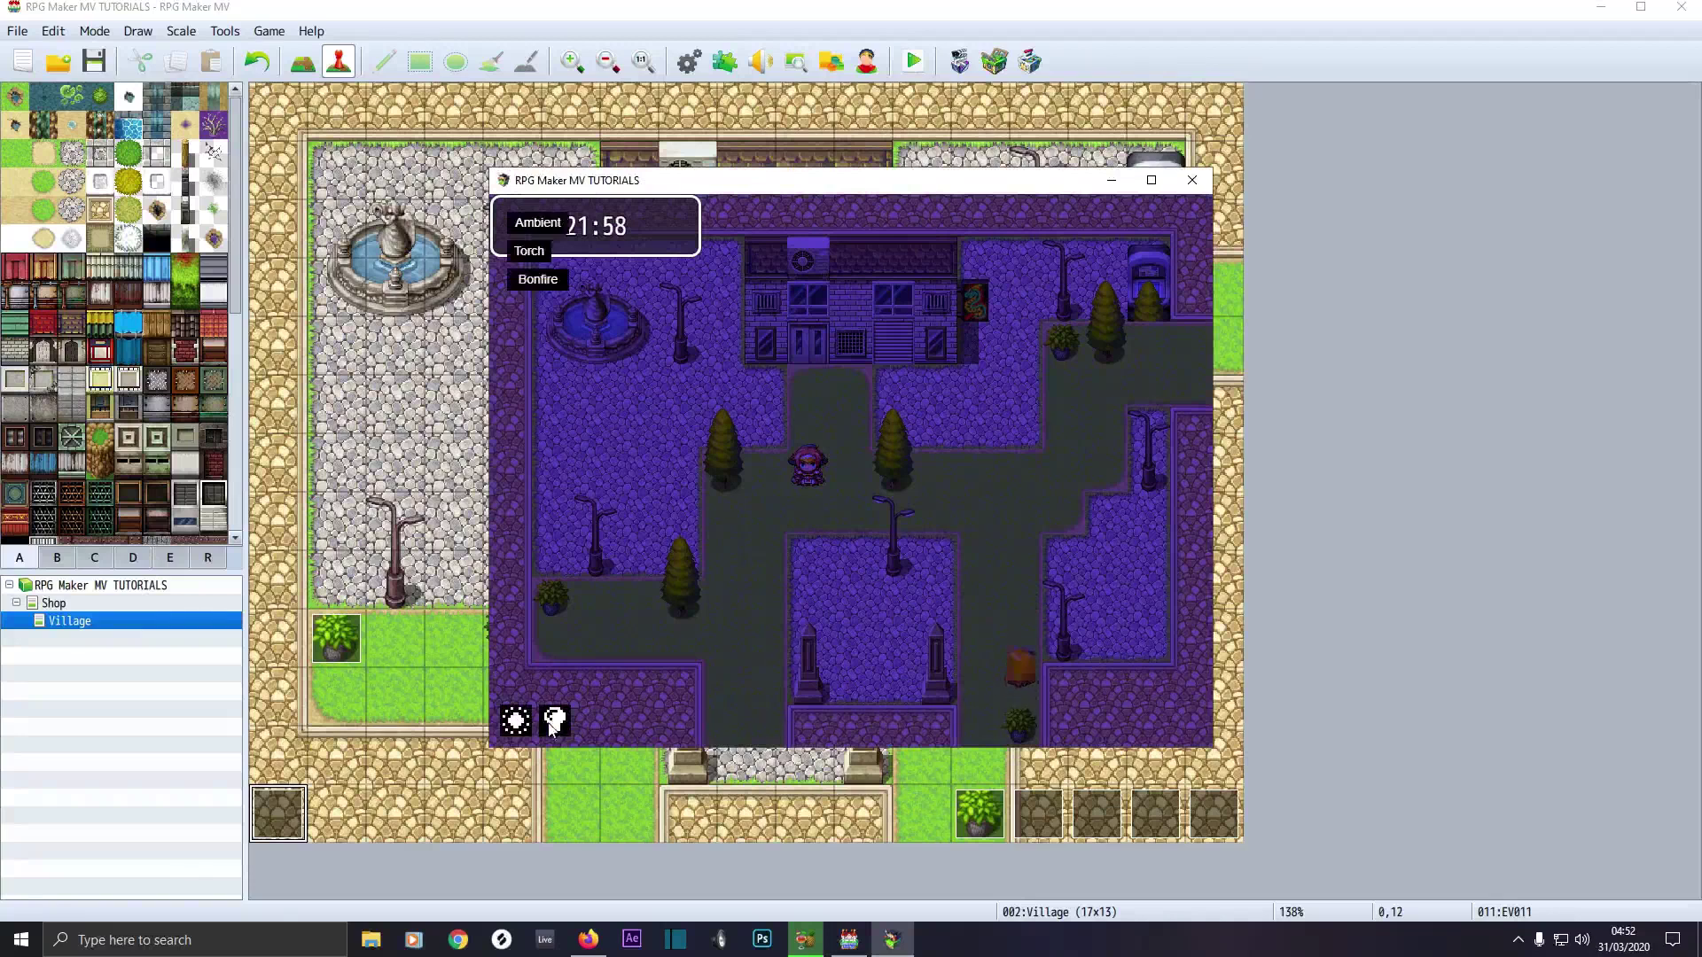
Try out an ambient, a torch and a bonfire light beside the hero and remove them
click(558, 227)
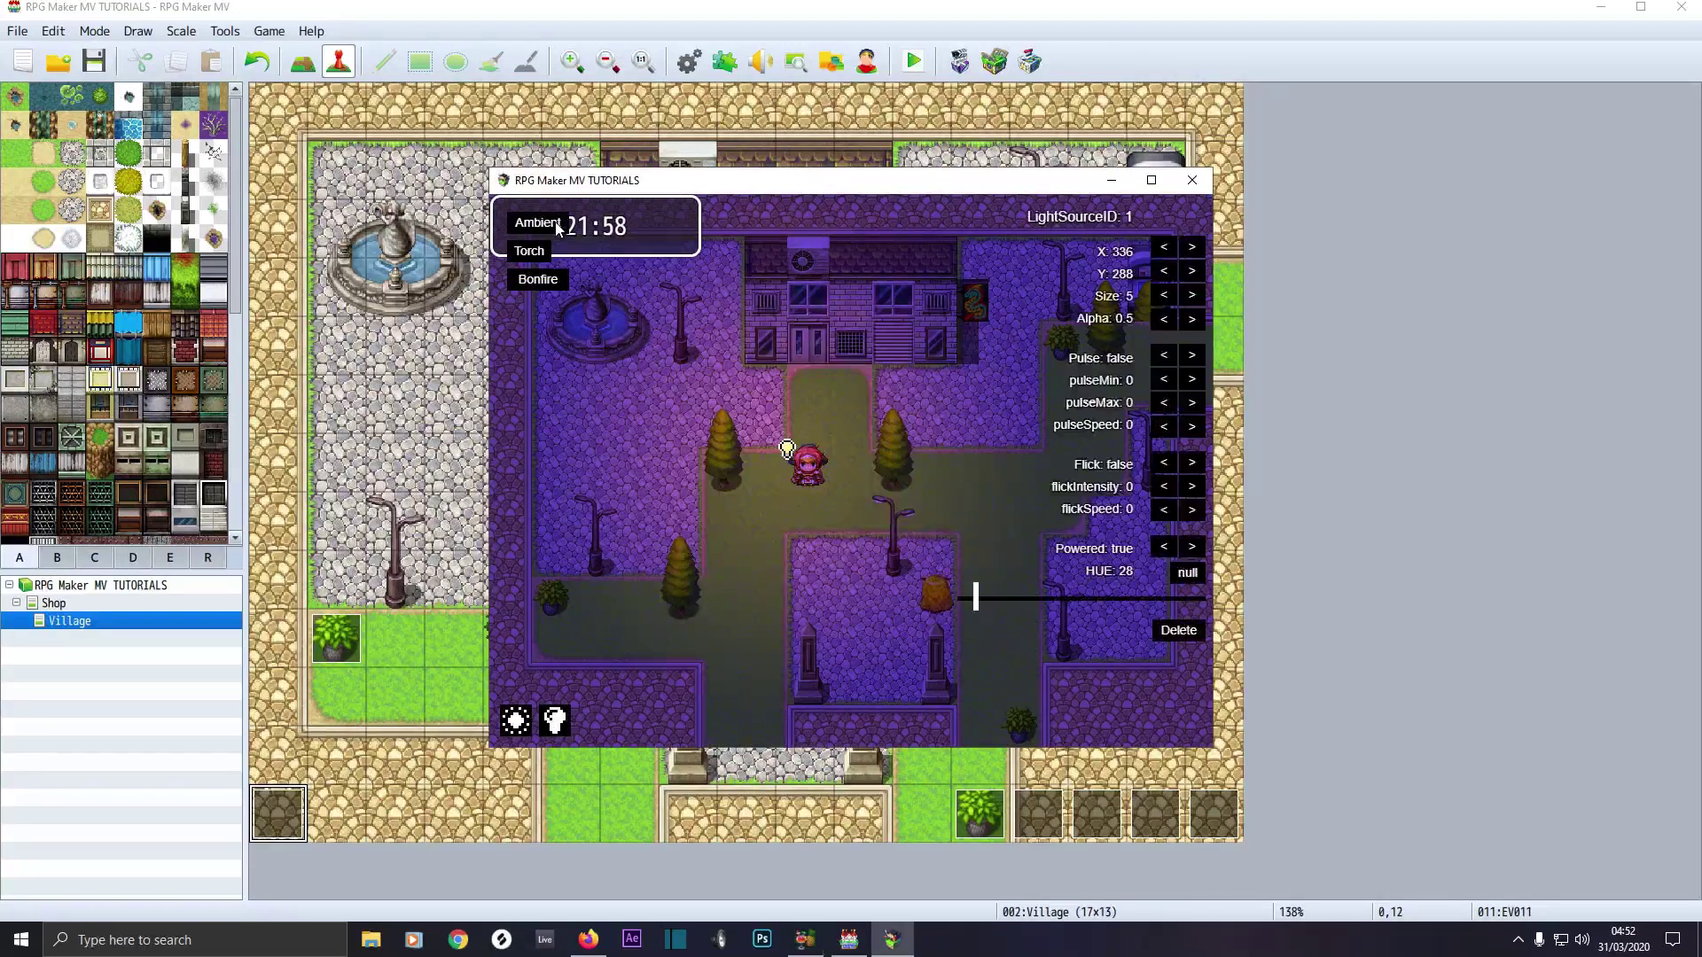
click(538, 253)
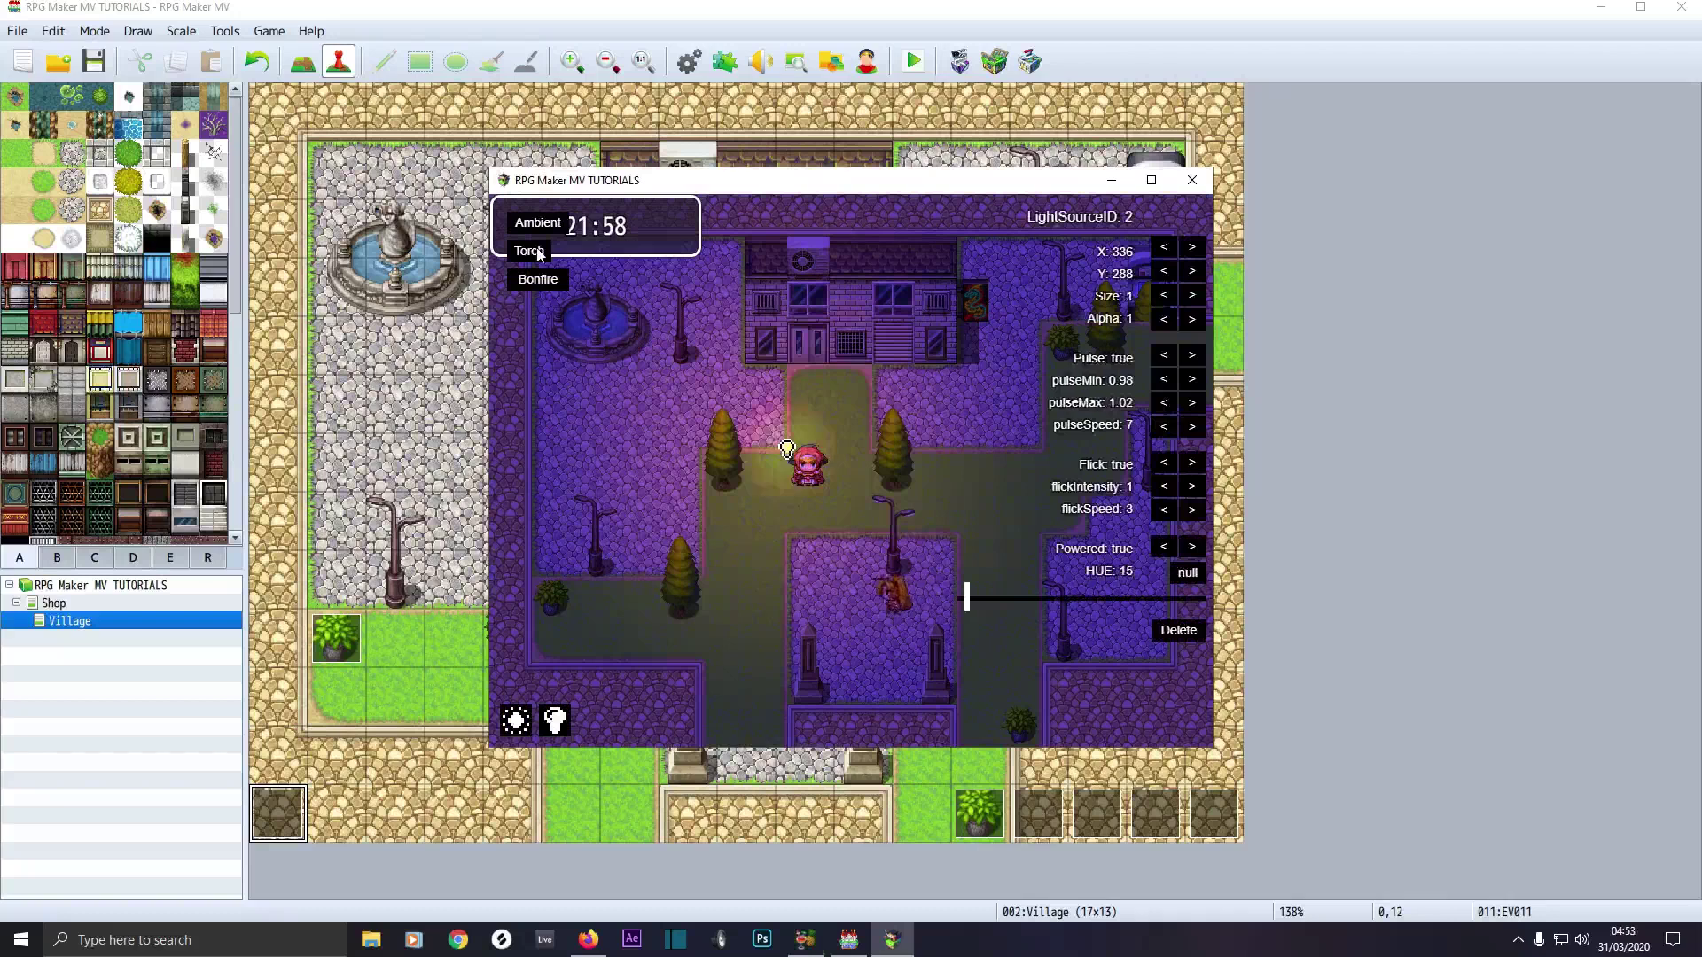
click(529, 281)
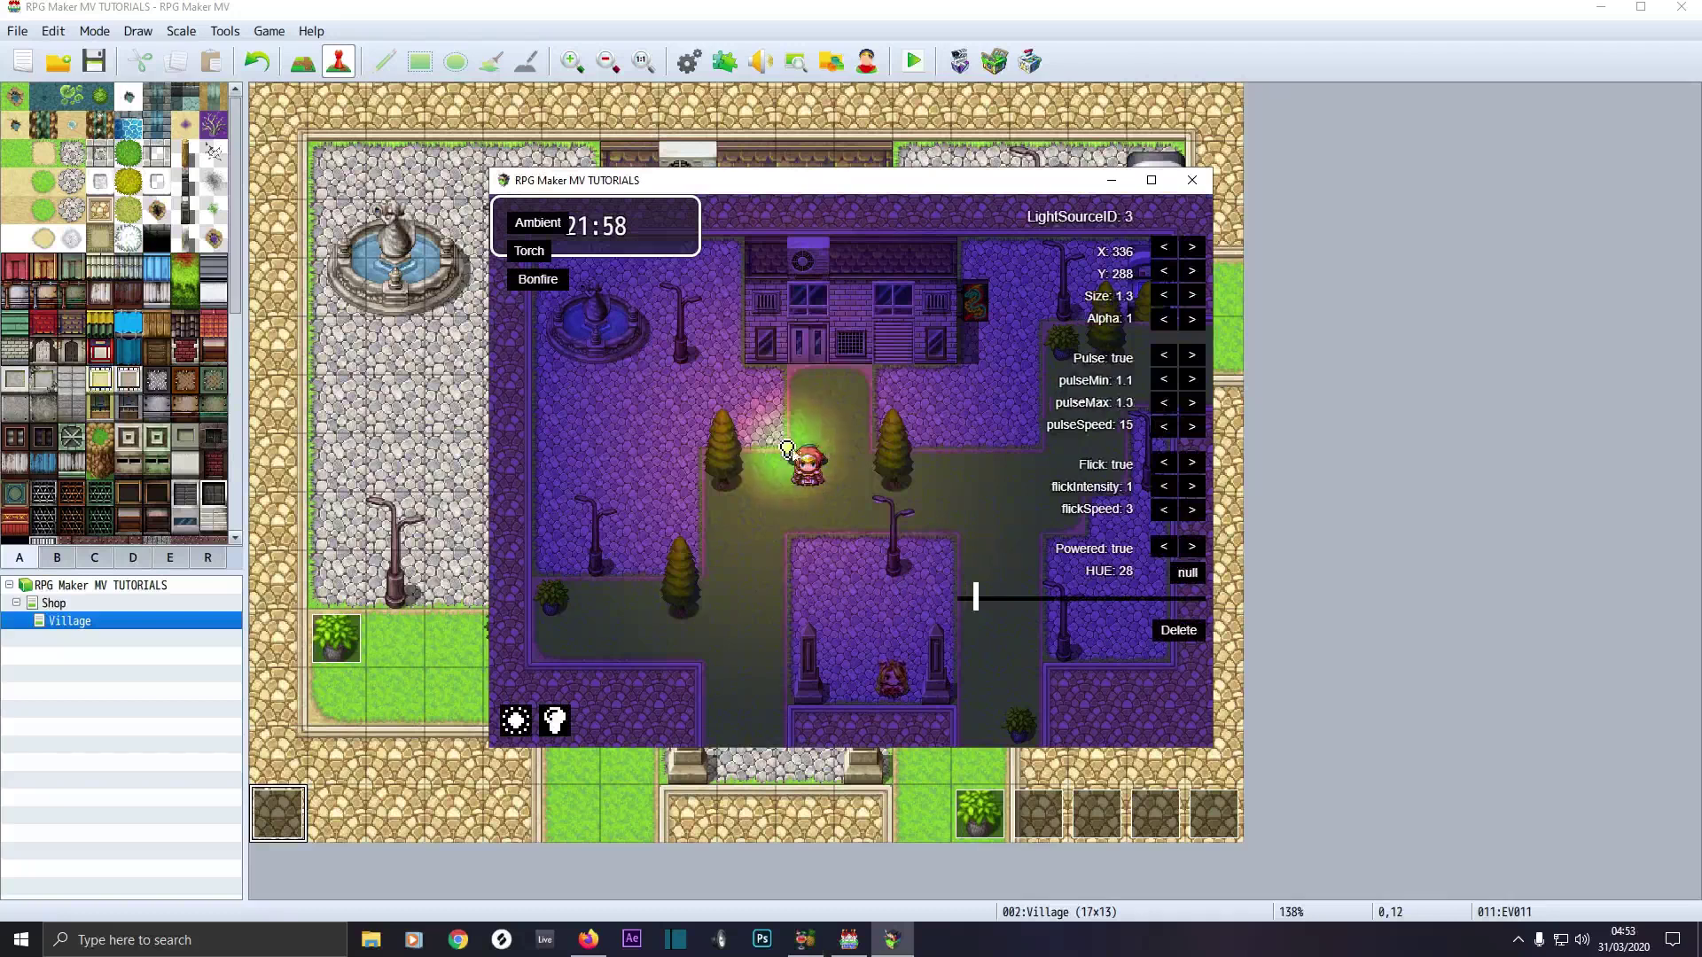
click(787, 449)
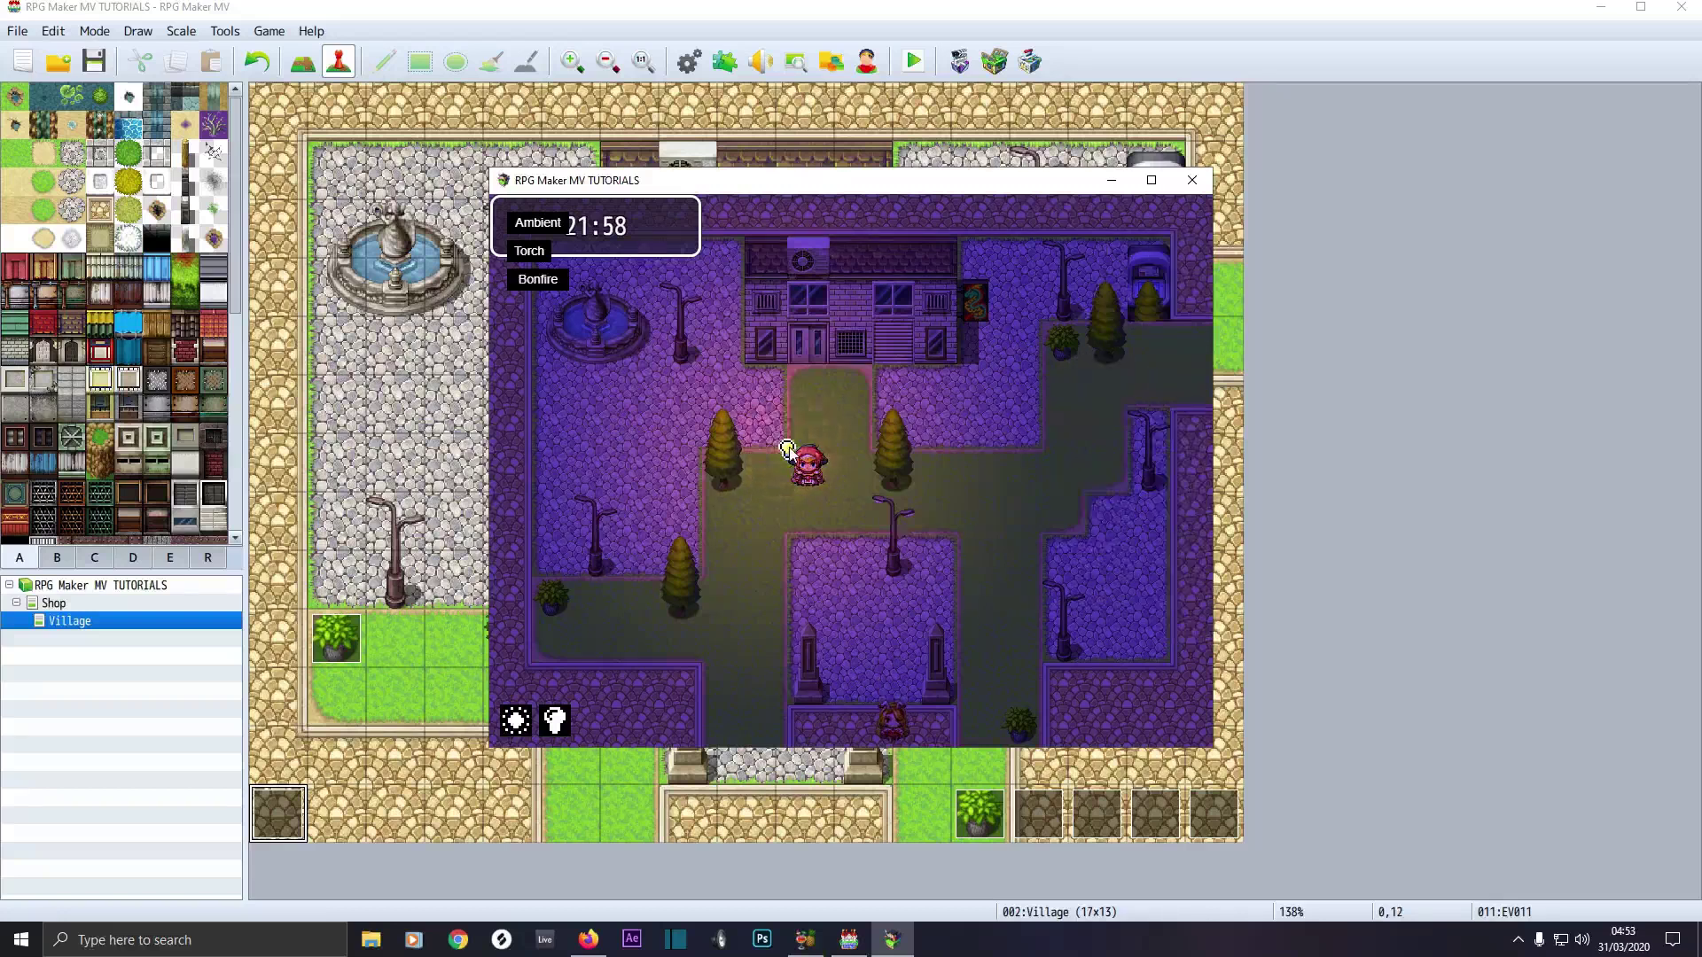
Add a torch light with flick and pulse set to false and move it onto the lower-left street lamp, about X 122, Y 357
click(536, 257)
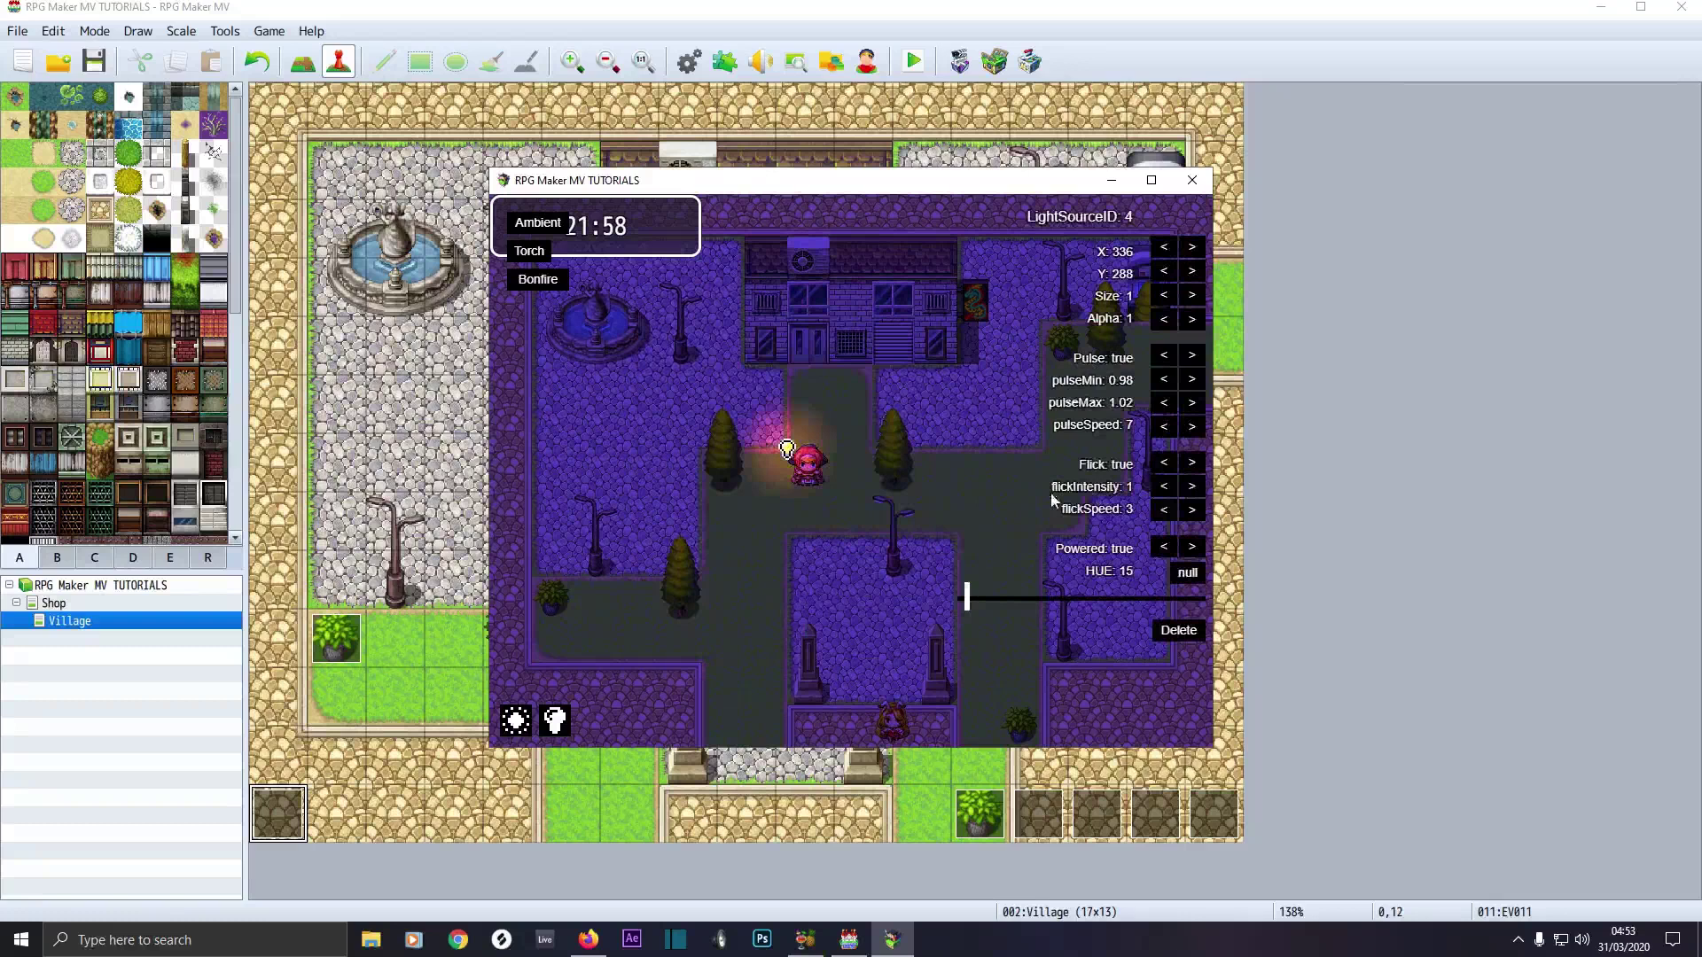
click(1164, 465)
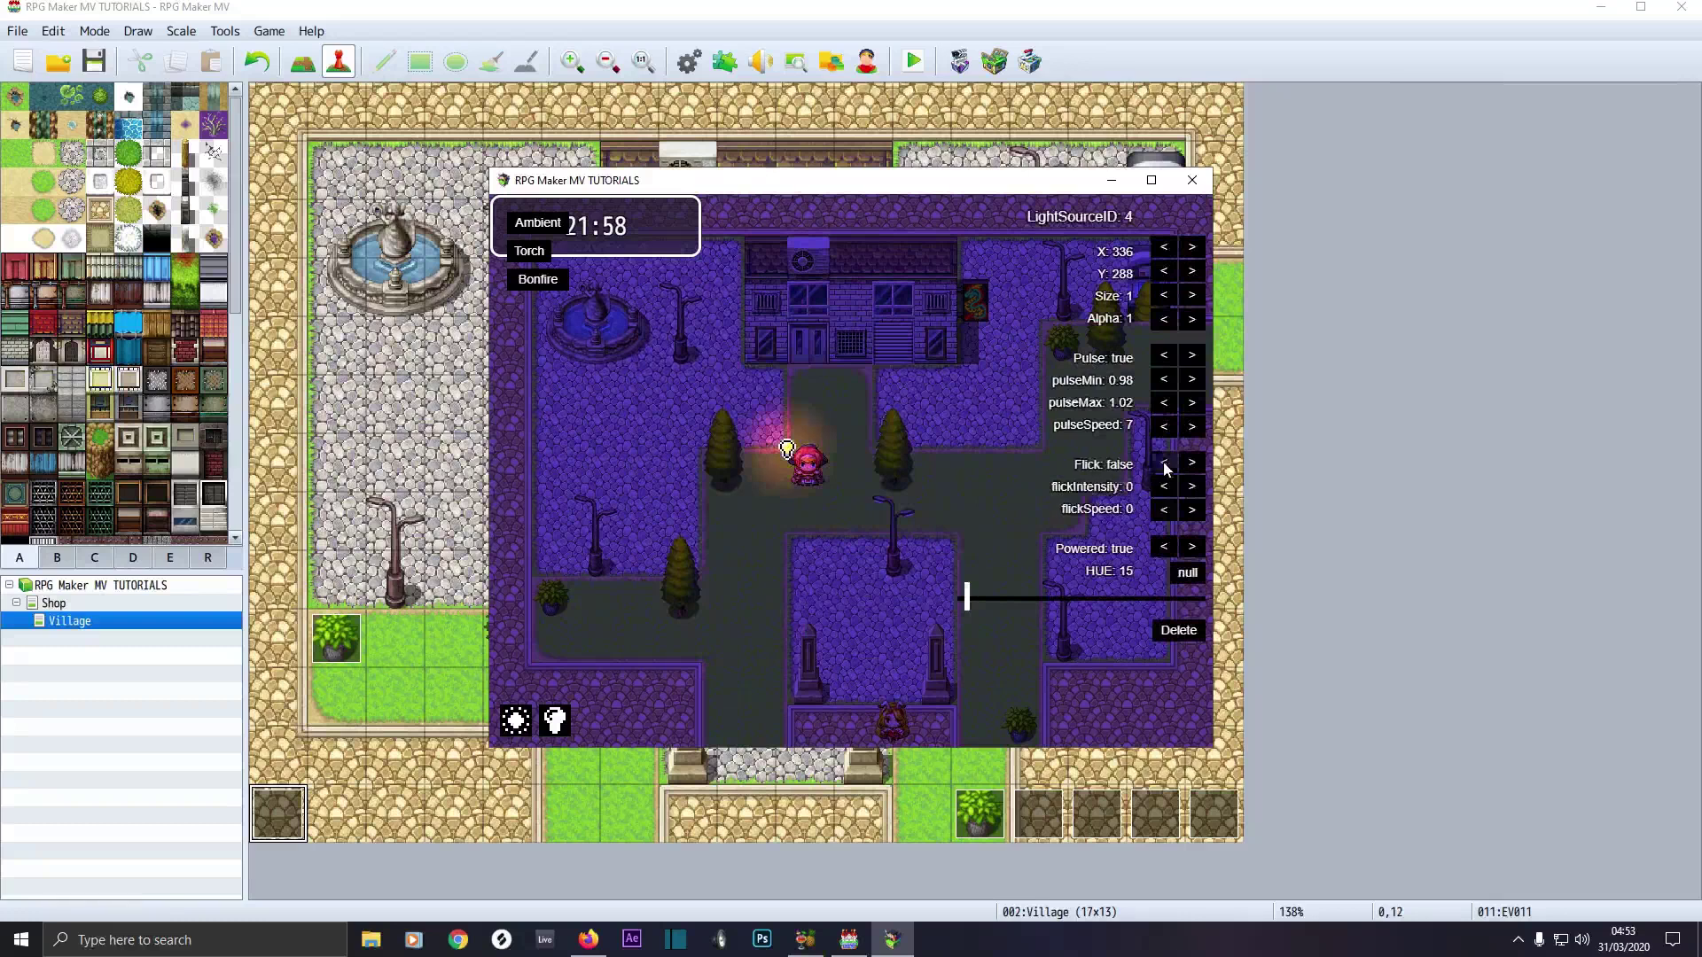
click(1164, 358)
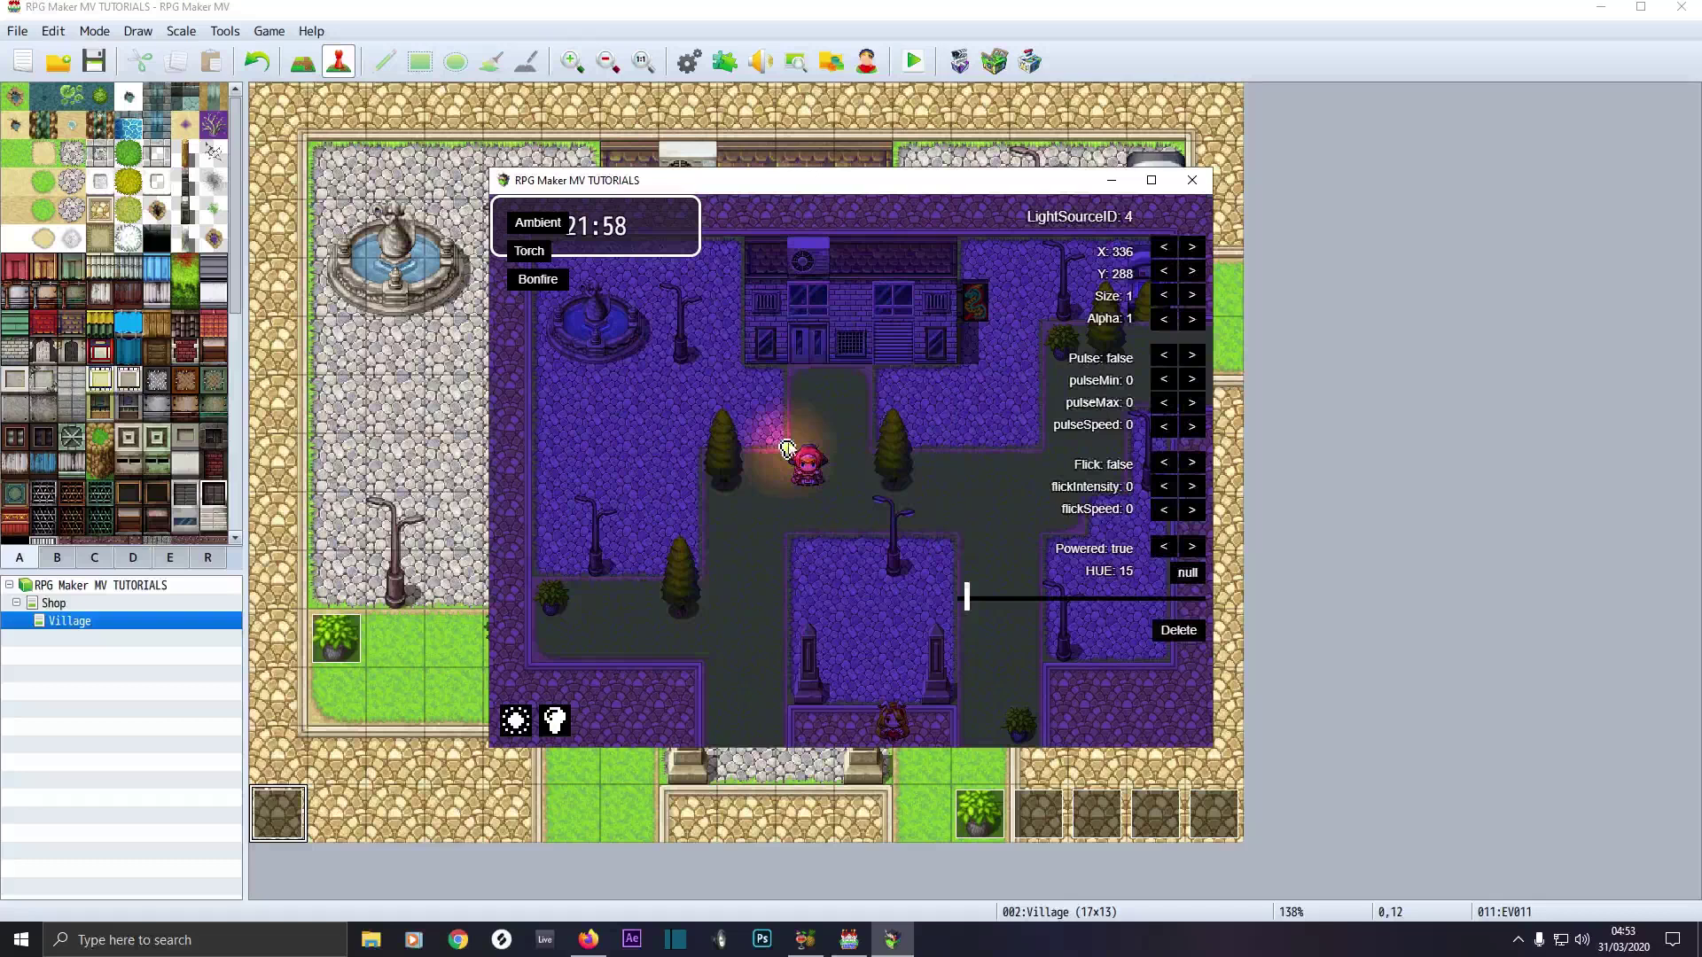
drag(787, 447, 597, 511)
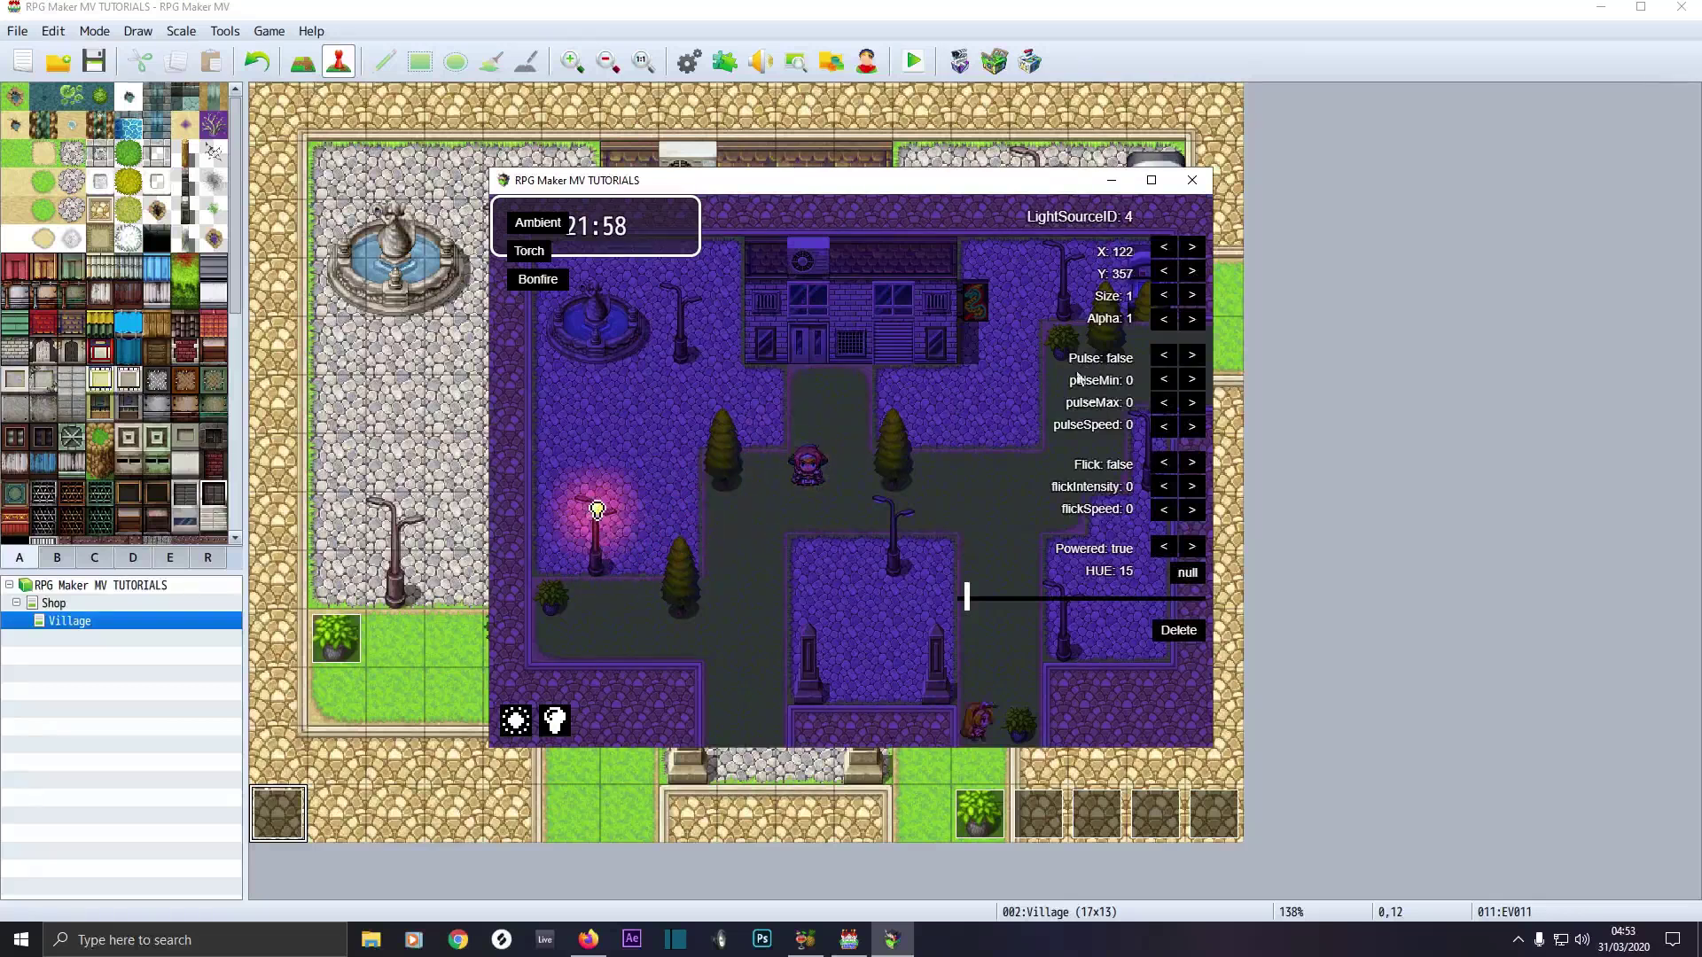
Try a lower alpha on the street lamp's light and return it to 1
click(1164, 319)
click(1164, 319)
click(1164, 319)
click(1164, 319)
click(1198, 325)
click(1198, 324)
click(1198, 324)
click(1198, 325)
click(1199, 324)
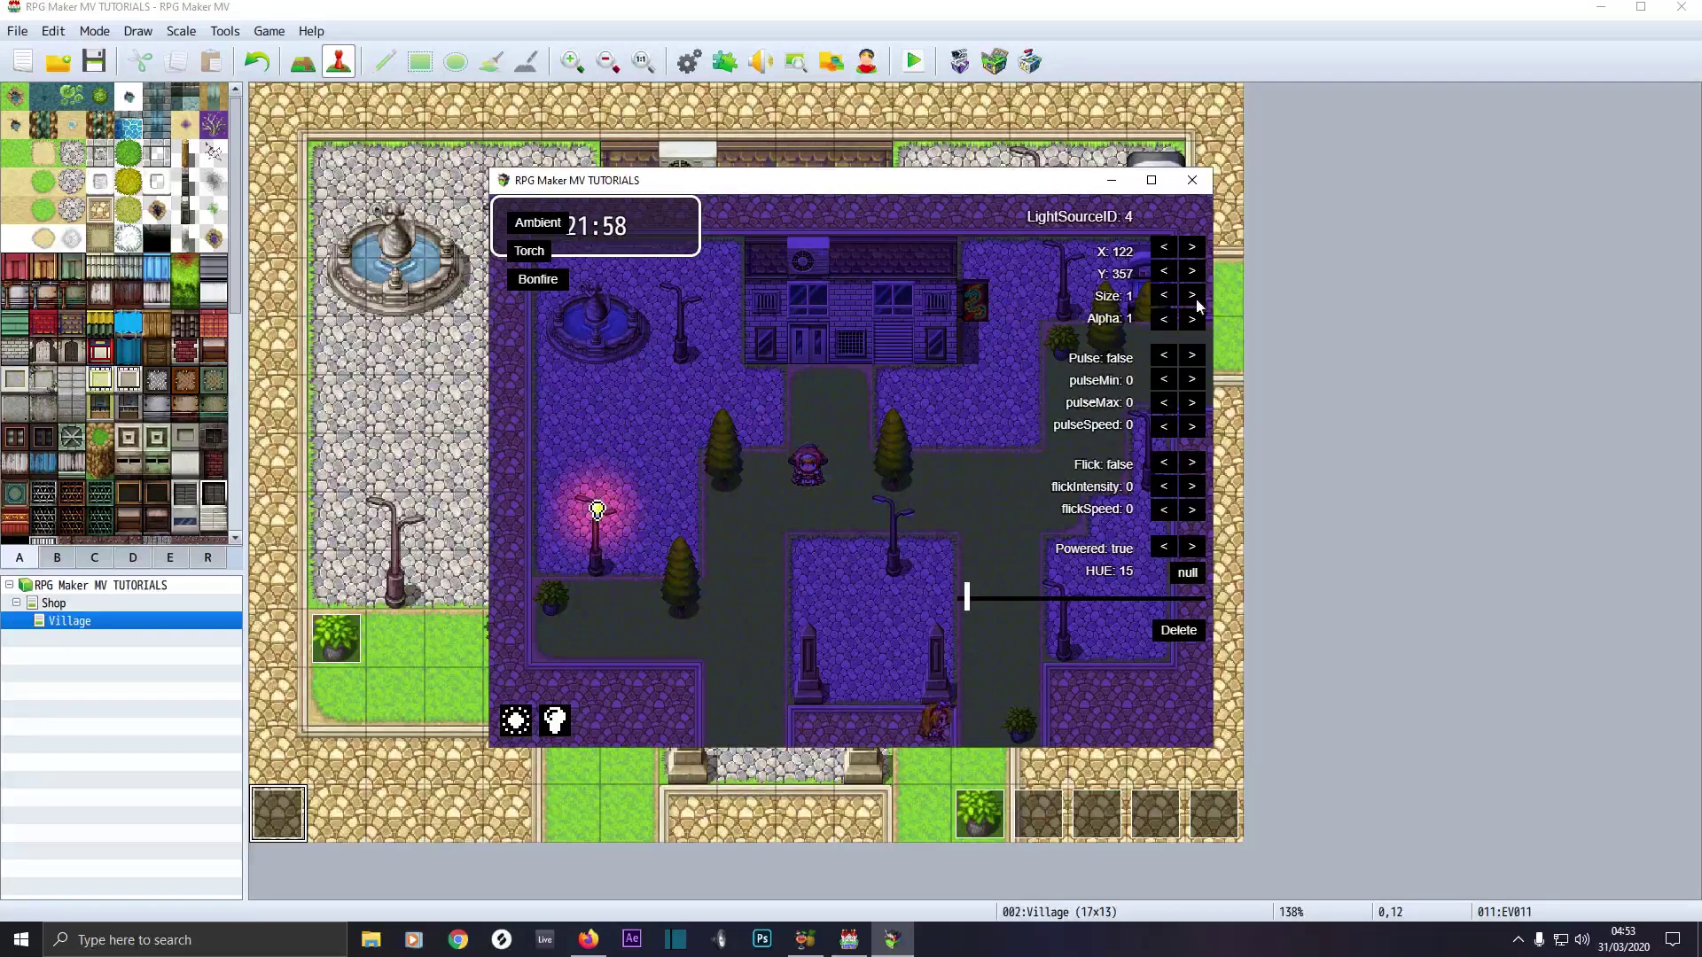
Increase the size of the street lamp's light to 3.25
click(1194, 299)
click(1193, 299)
click(1193, 299)
click(1193, 300)
click(1194, 300)
click(1194, 299)
click(1194, 300)
click(1194, 300)
click(1194, 300)
click(1194, 300)
click(1194, 300)
click(1194, 300)
click(1193, 299)
click(1194, 300)
click(1193, 300)
click(1194, 300)
click(1193, 300)
click(1194, 299)
click(1194, 299)
click(1194, 300)
click(1193, 299)
click(1194, 299)
click(1193, 299)
click(1194, 300)
click(1194, 299)
click(1194, 299)
click(1194, 299)
click(1193, 299)
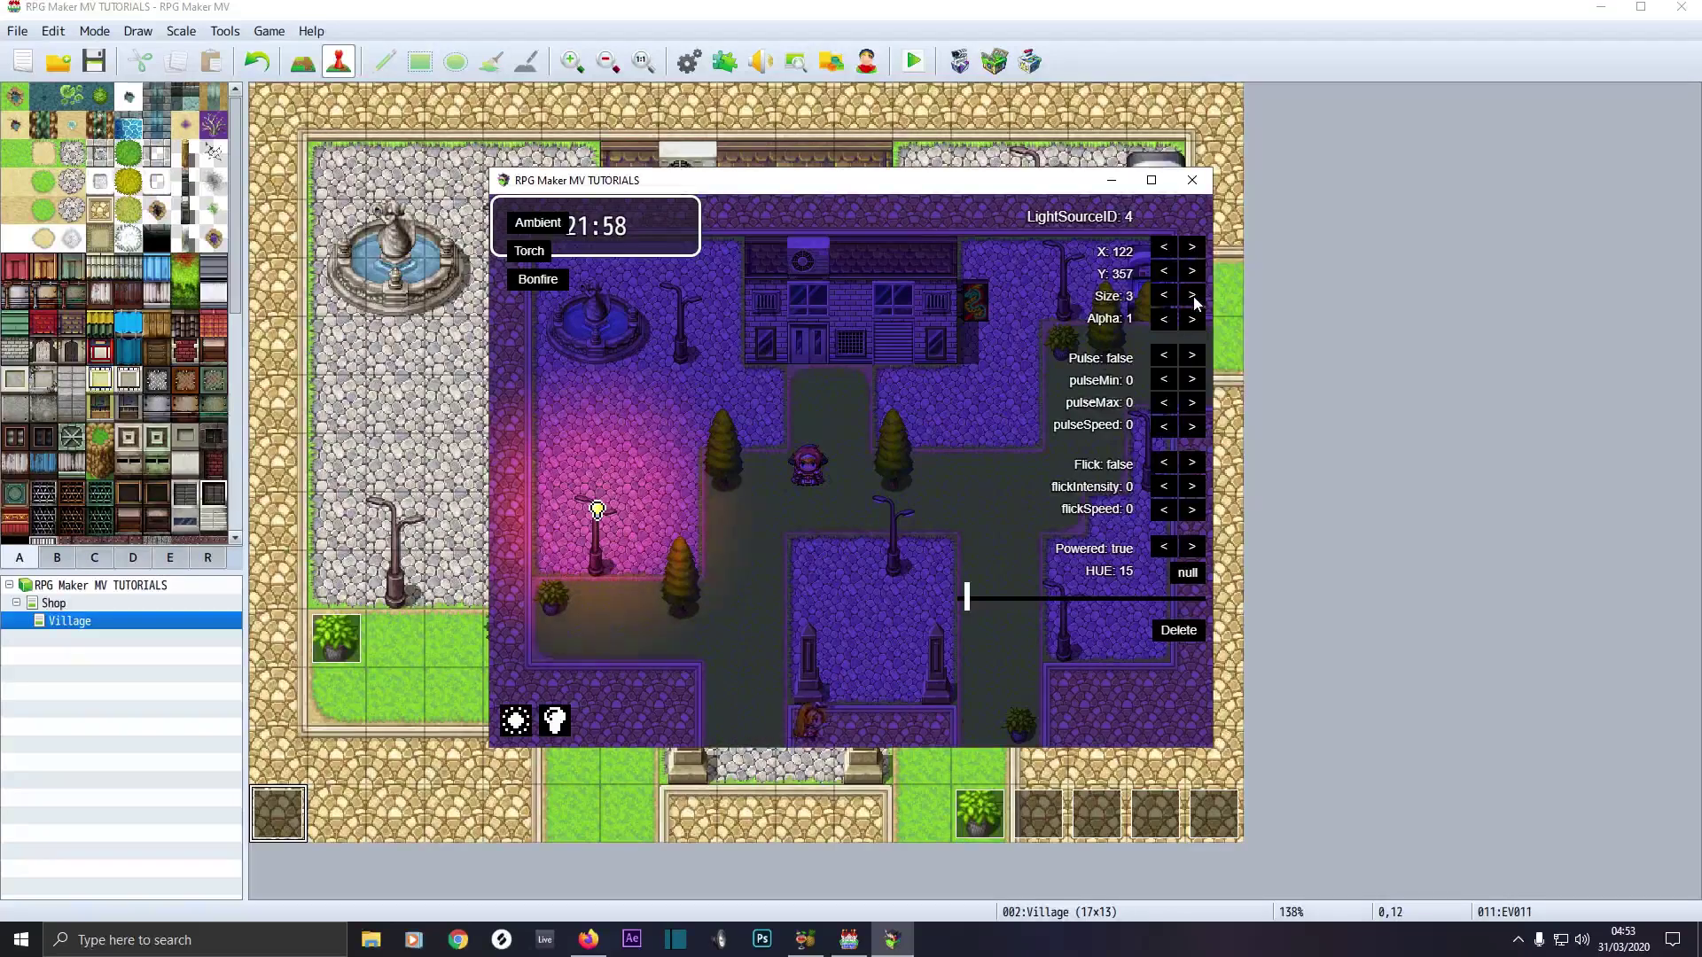
click(1194, 299)
click(1193, 298)
click(1193, 298)
click(1193, 298)
click(1192, 298)
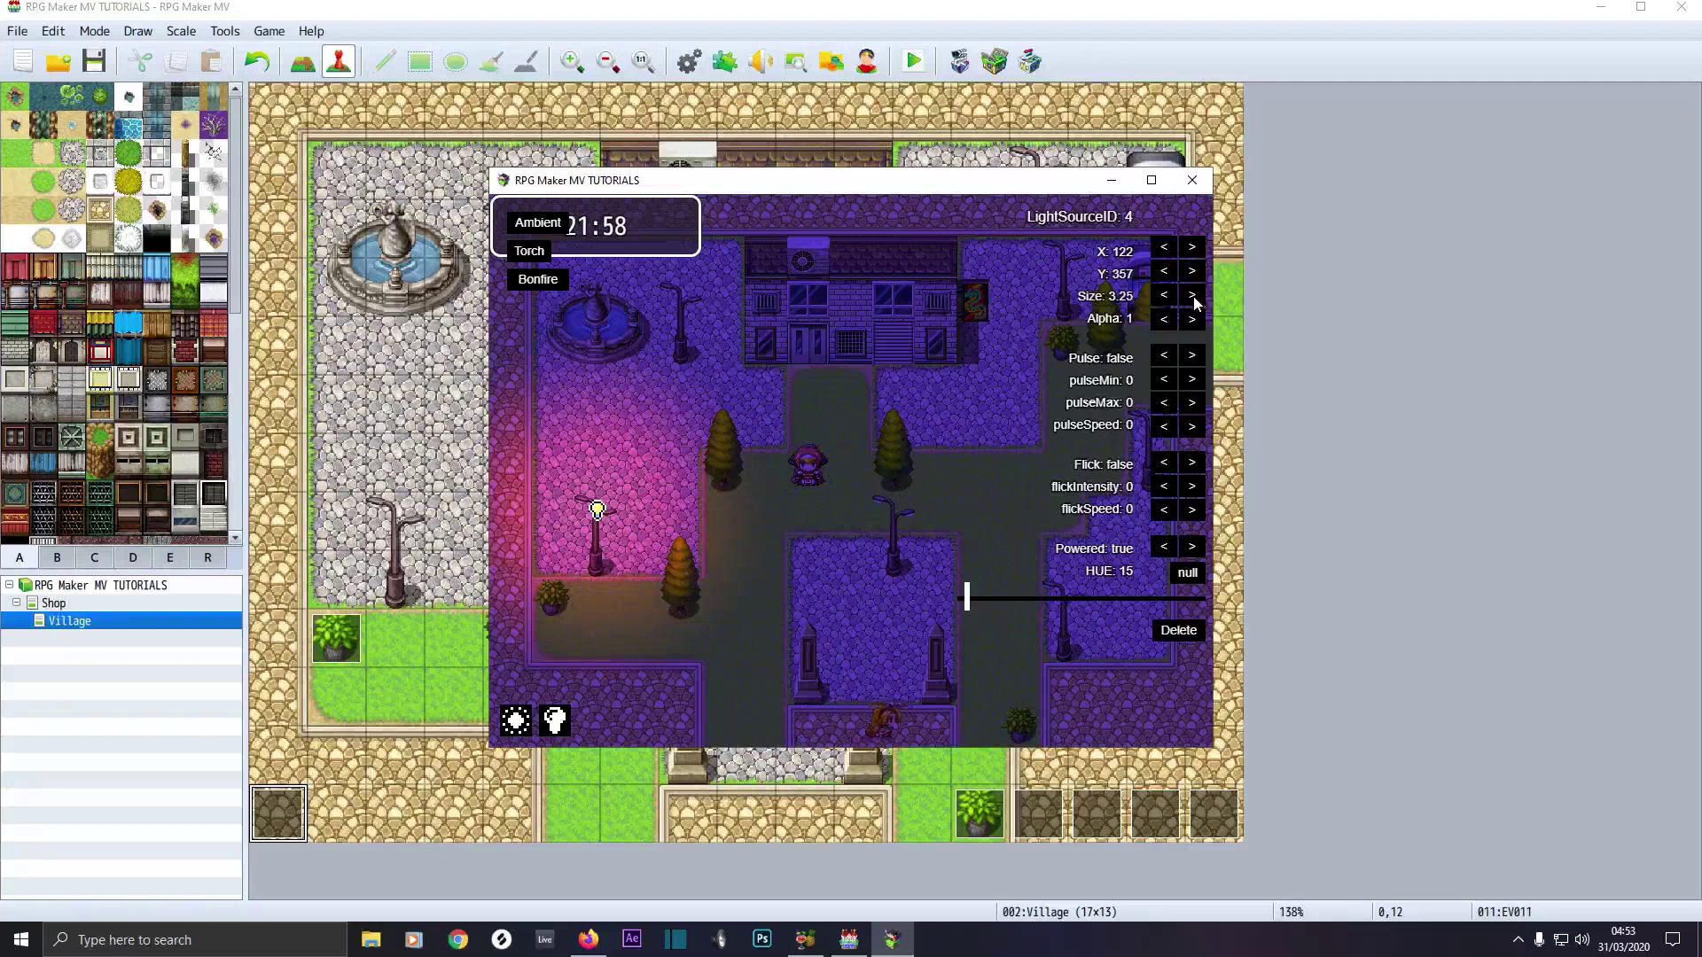
Set the street lamp light's hue to 75 and duplicate the light
drag(966, 593, 1011, 593)
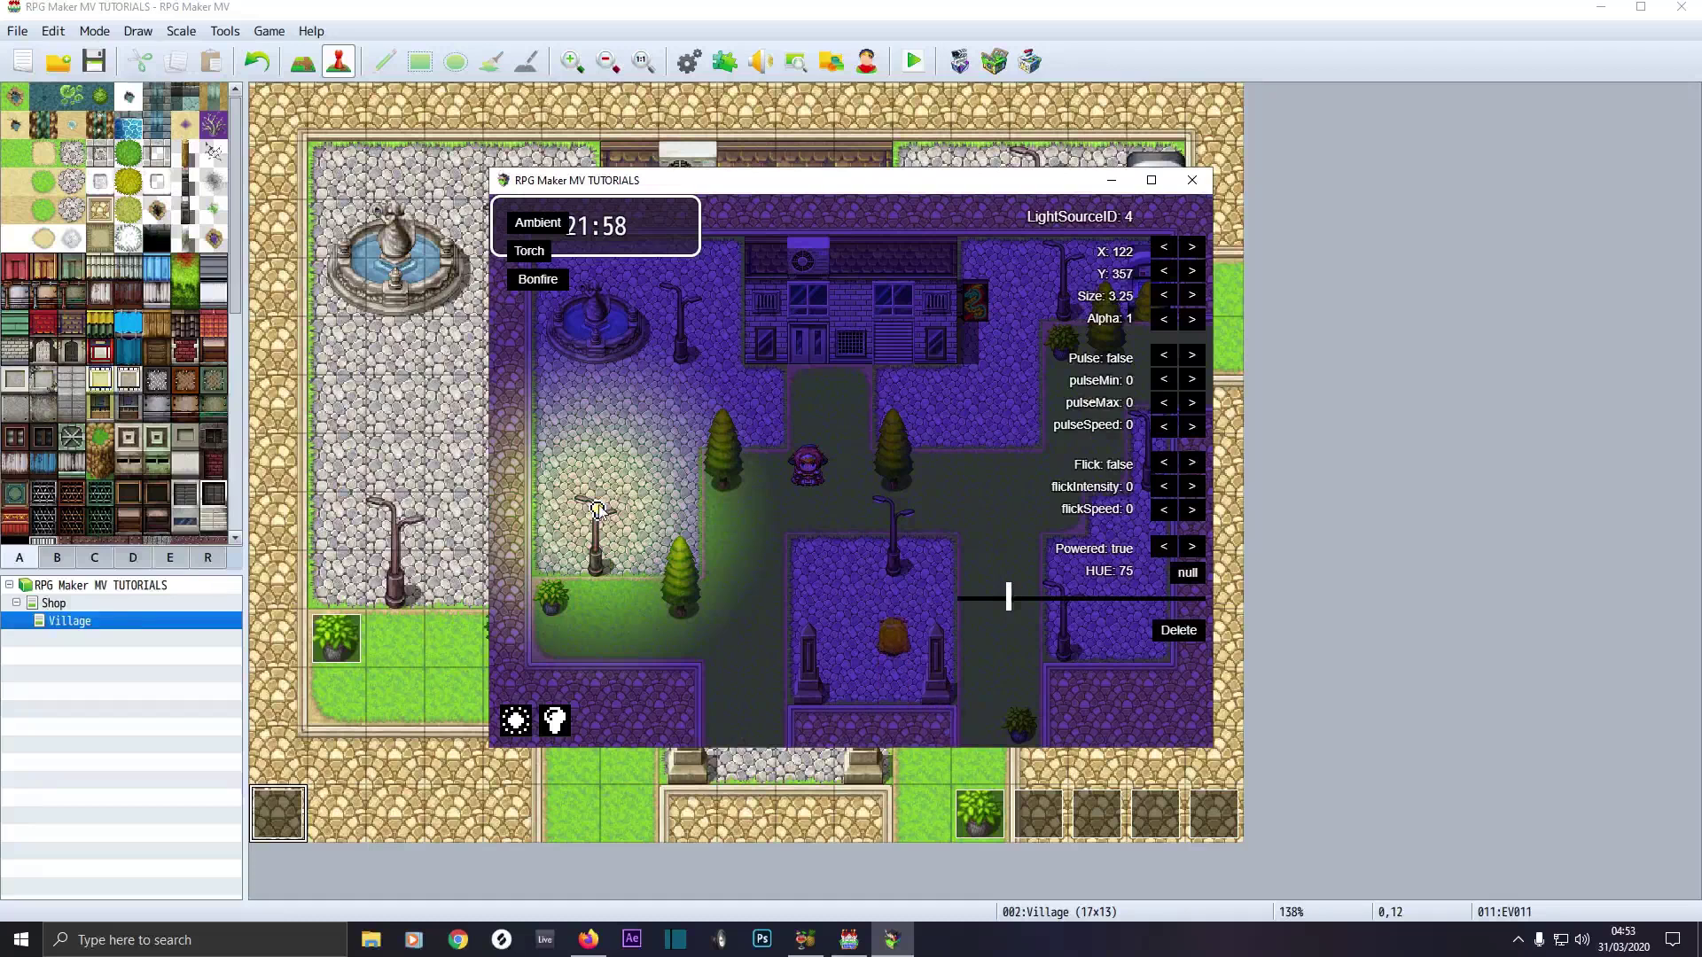
key(l)
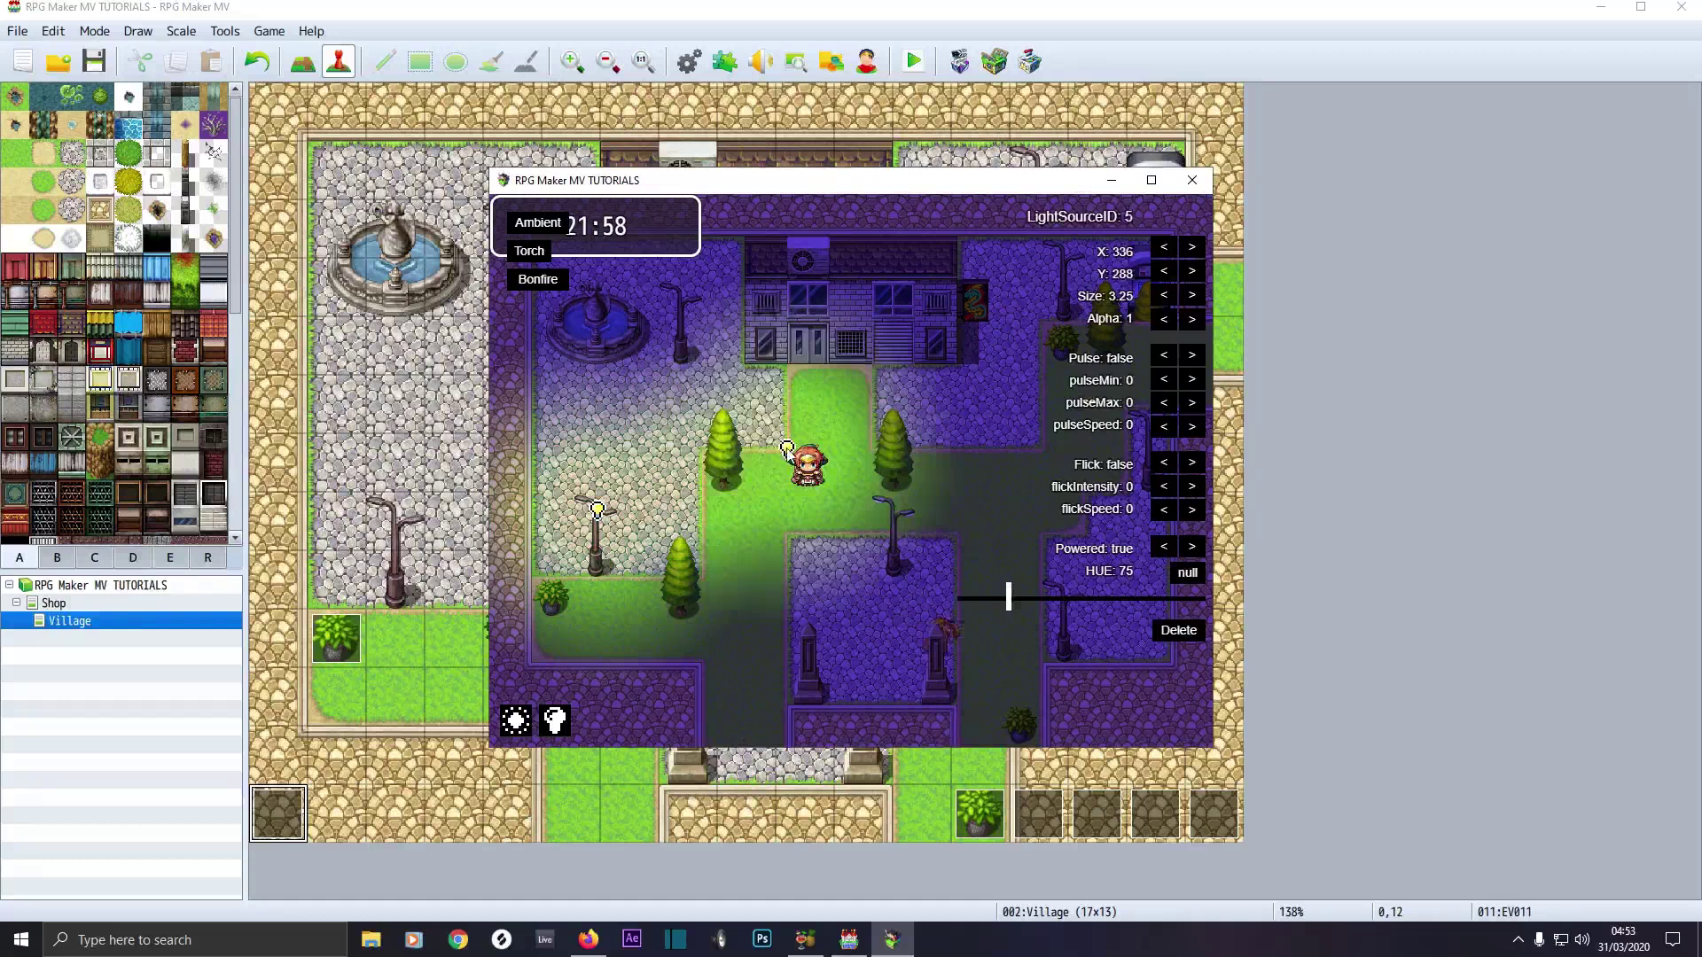